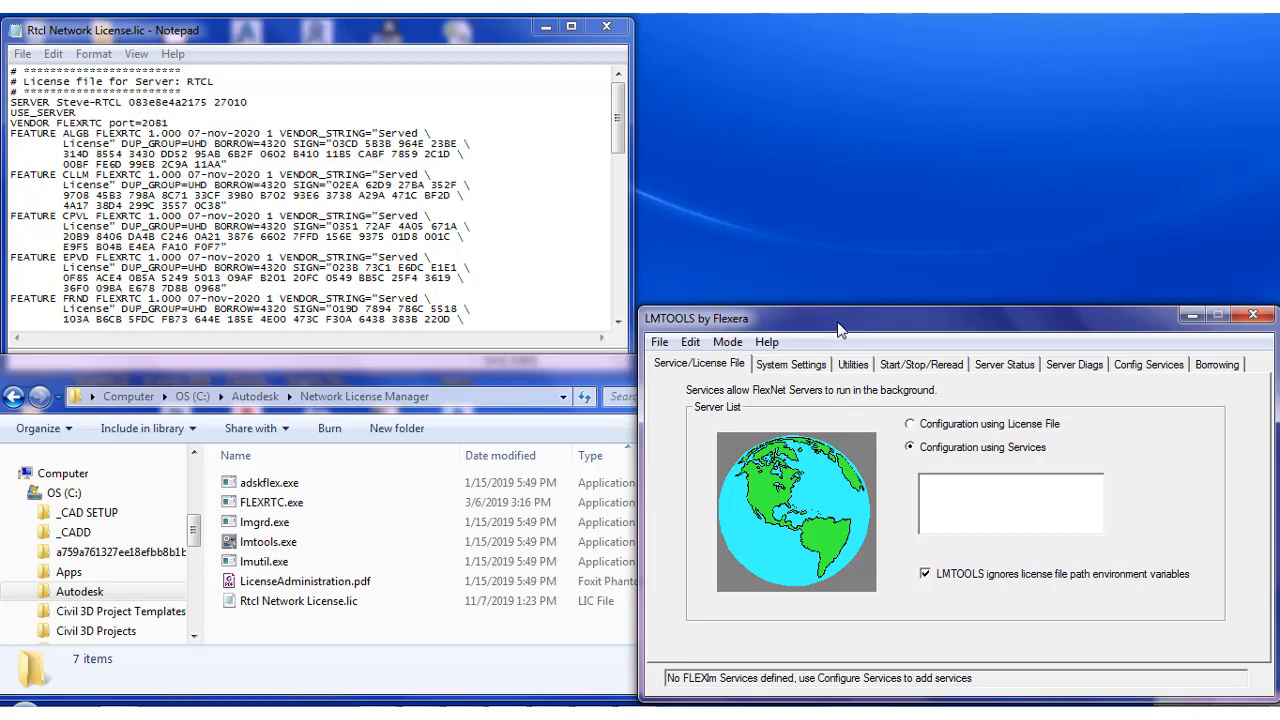
Inspect the properties of FLEXRTC.exe in the Network License Manager folder, then close them
{"action": "left_click", "coordinate": [272, 504]}
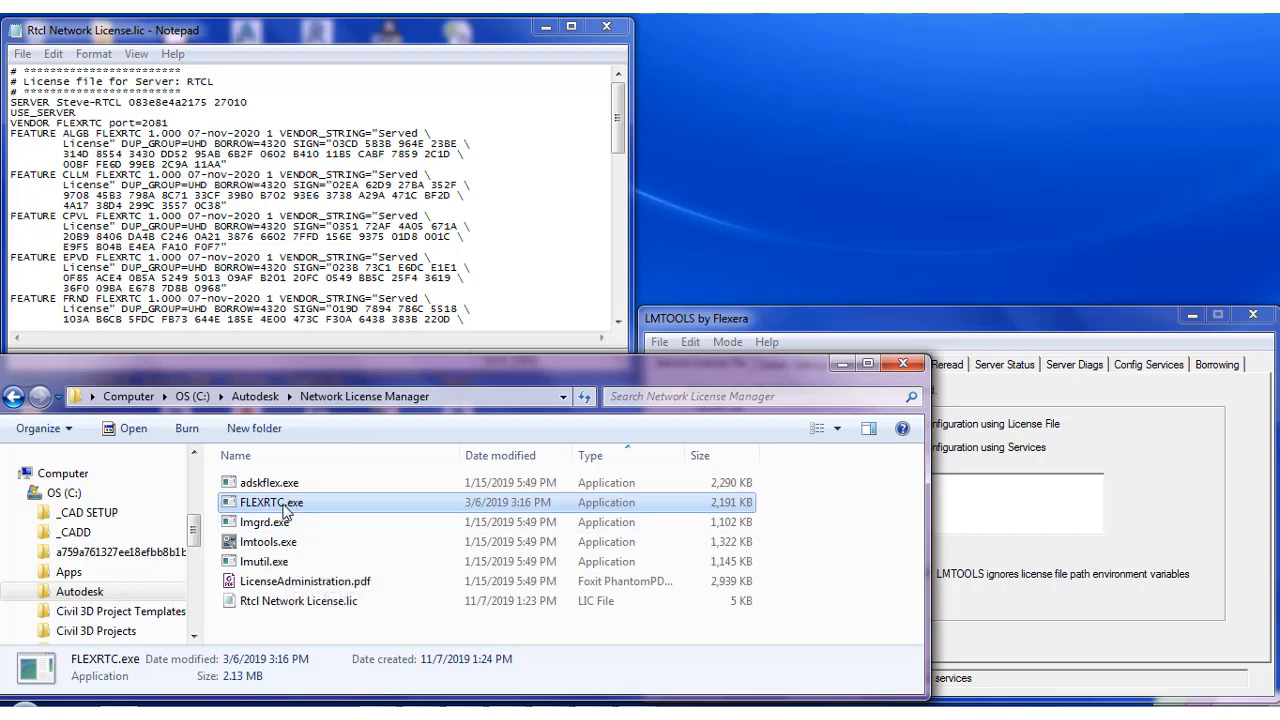
{"action": "left_click", "coordinate": [758, 327]}
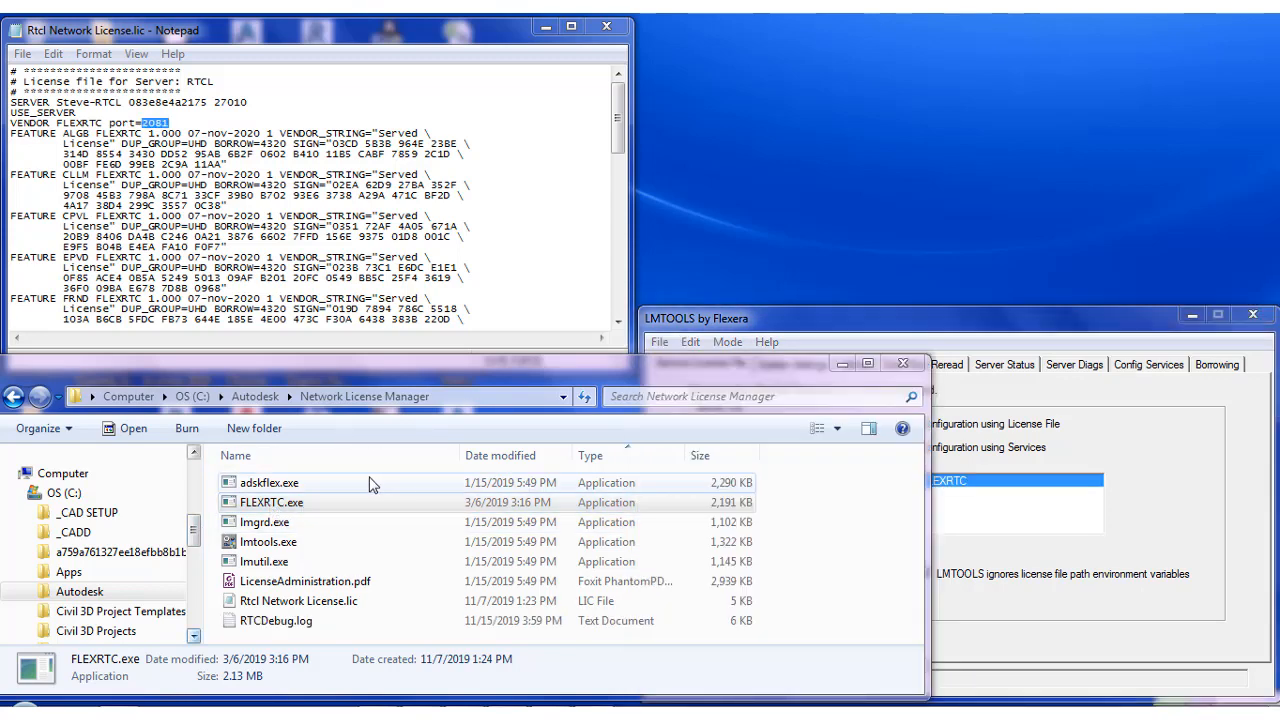
{"action": "left_click", "coordinate": [308, 507]}
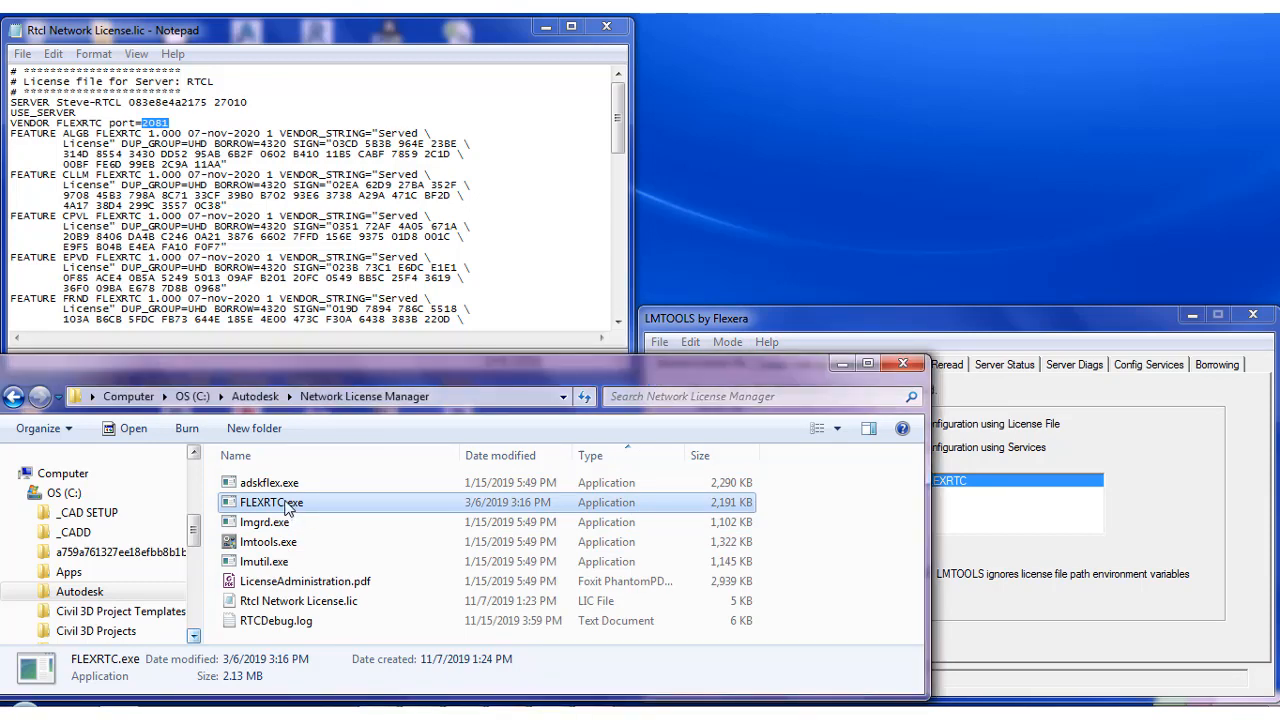
{"action": "right_click", "coordinate": [286, 503]}
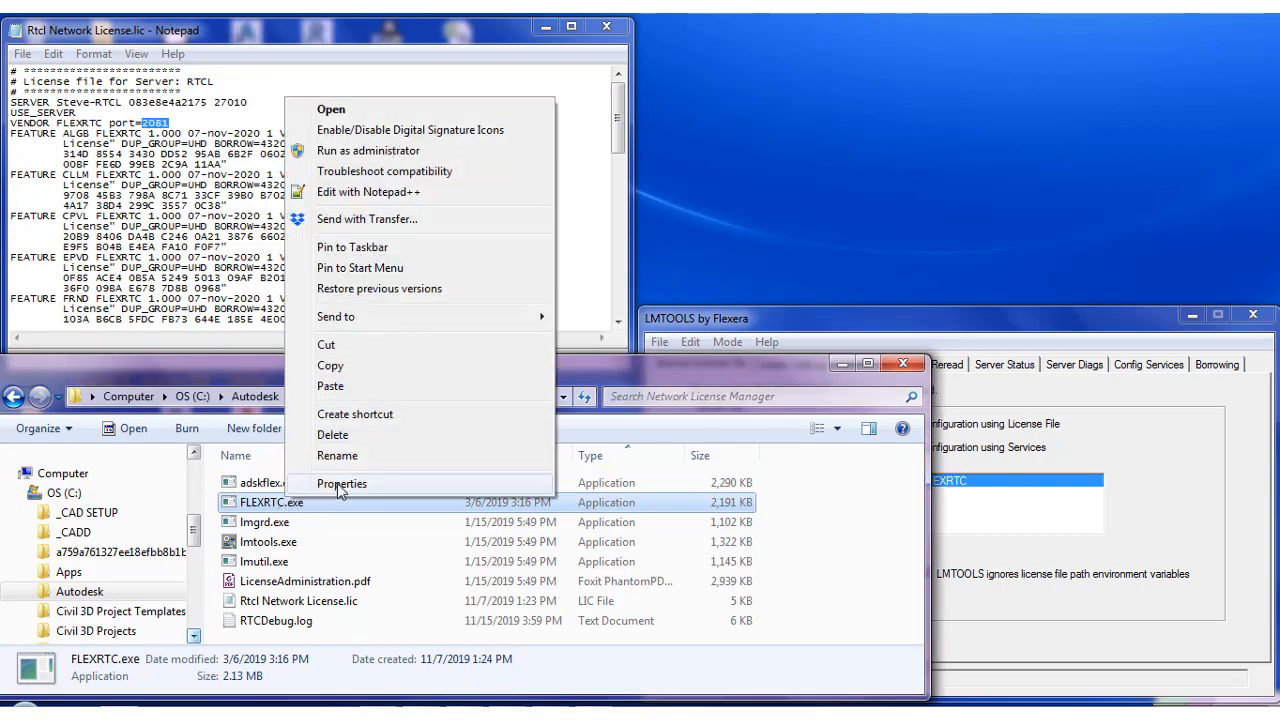
{"action": "left_click", "coordinate": [341, 484]}
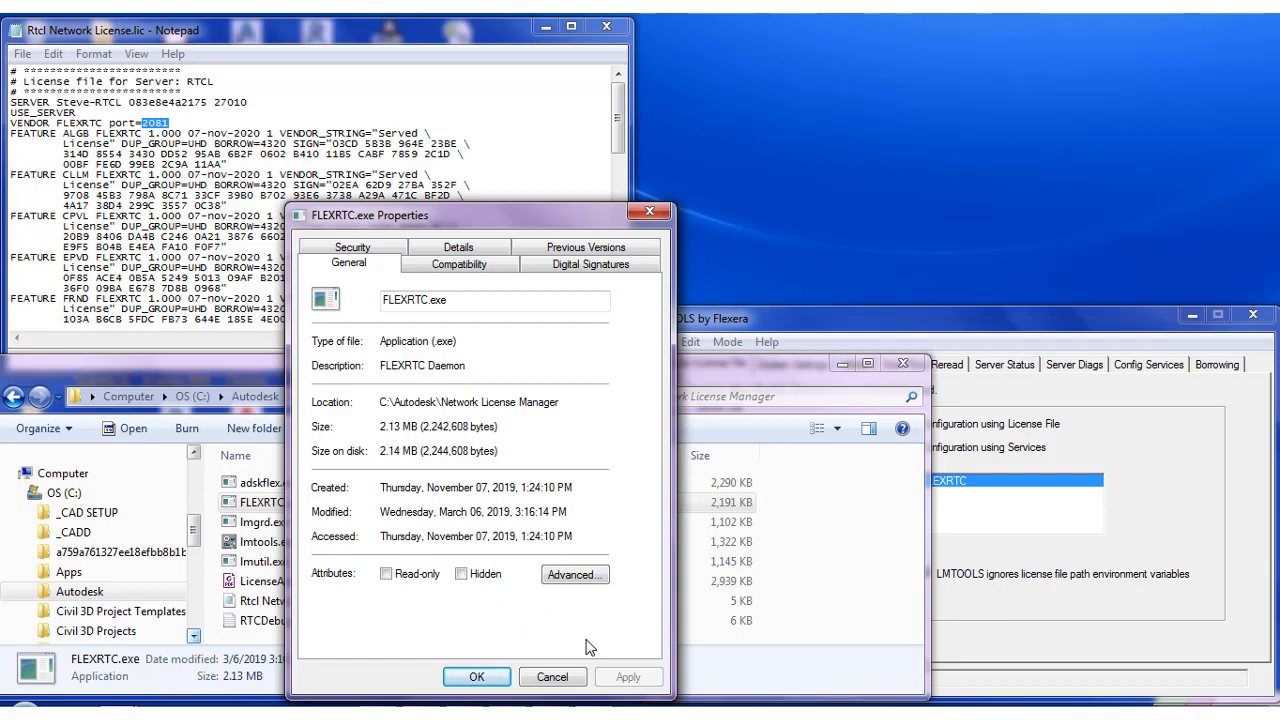
{"action": "left_click", "coordinate": [477, 677]}
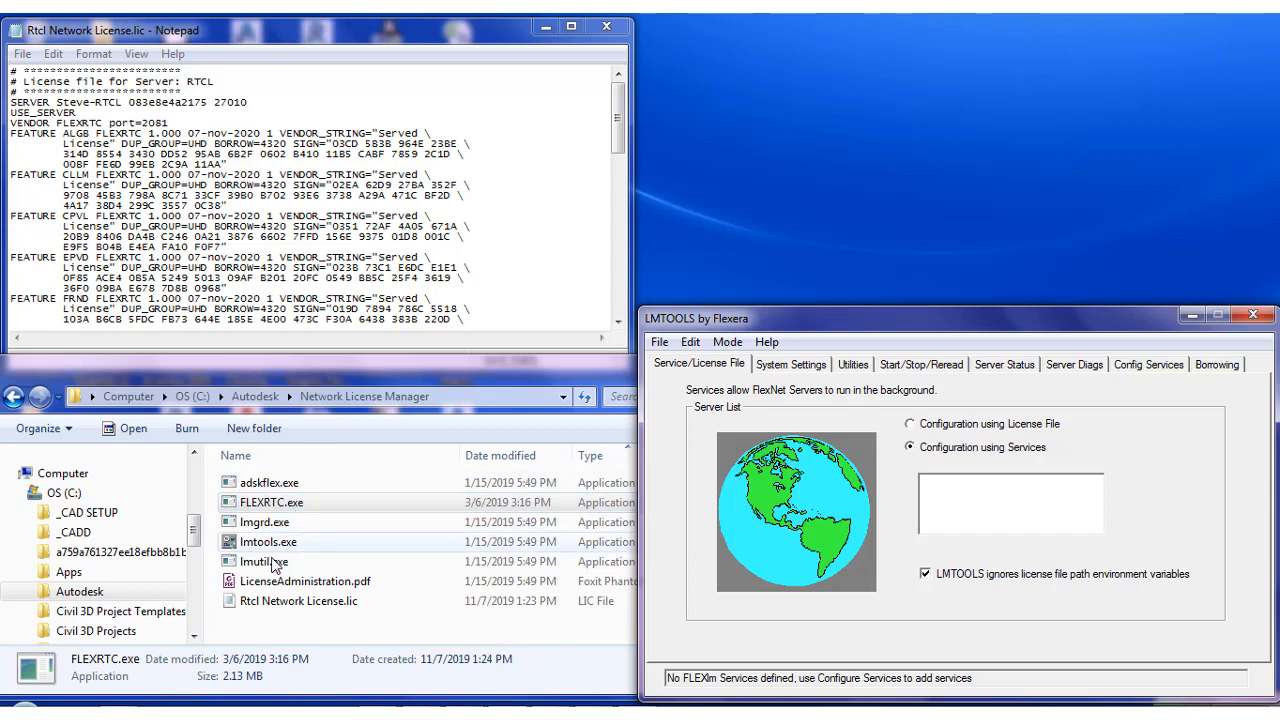
Examine the license file's SERVER and USE_SERVER lines, feature expiry dates and signatures
{"action": "left_click", "coordinate": [335, 609]}
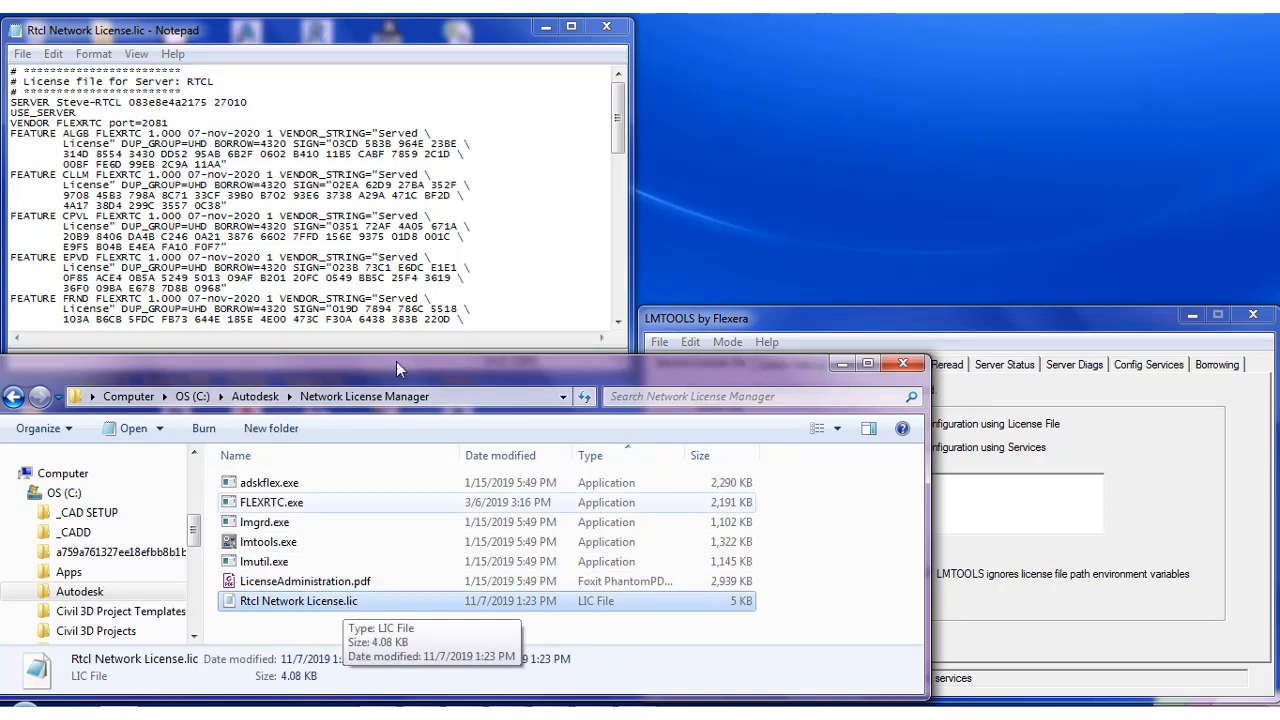
{"action": "left_click", "coordinate": [212, 131]}
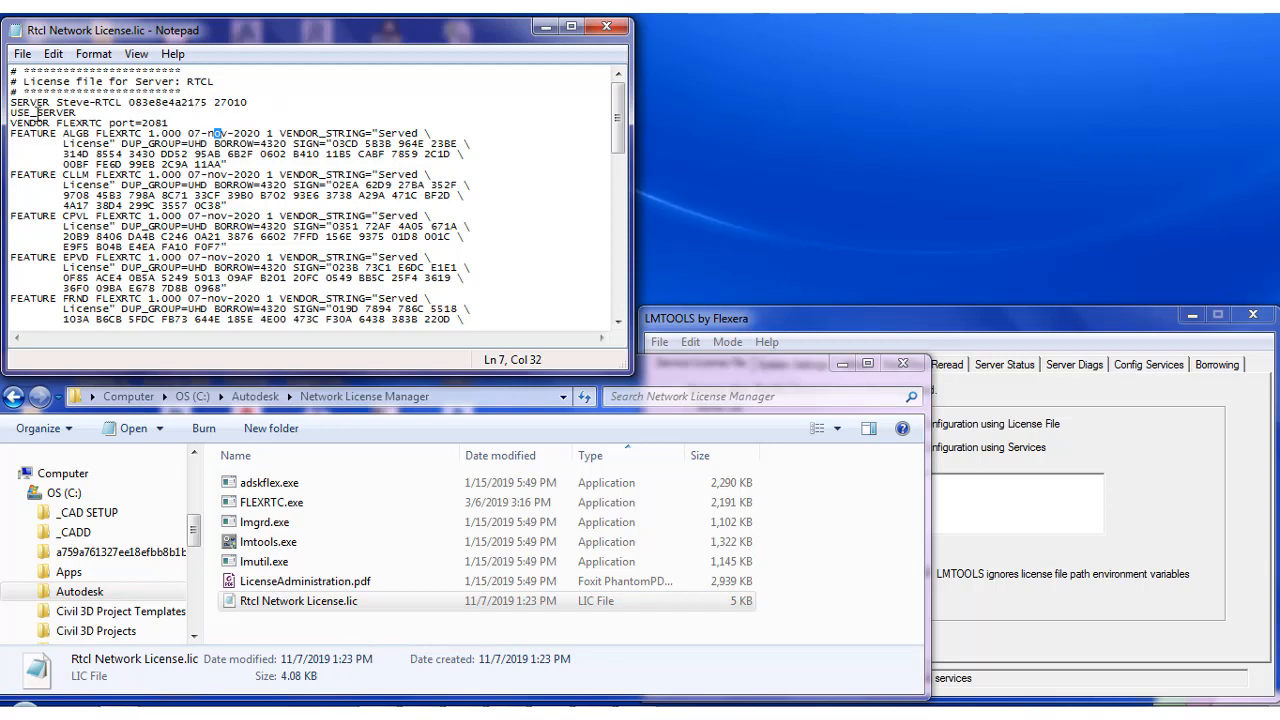
{"action": "left_click", "coordinate": [129, 145]}
{"action": "left_click_drag", "start_coordinate": [15, 100], "coordinate": [224, 112]}
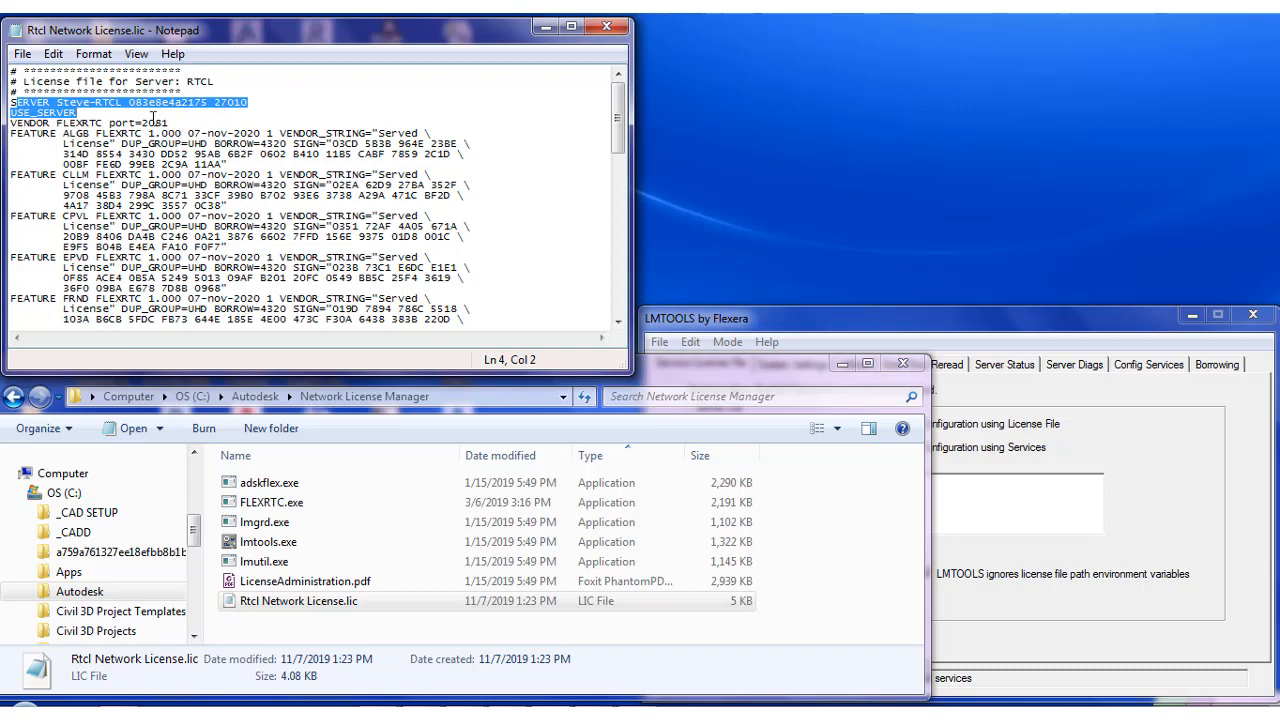
{"action": "left_click", "coordinate": [138, 163]}
{"action": "left_click", "coordinate": [20, 133]}
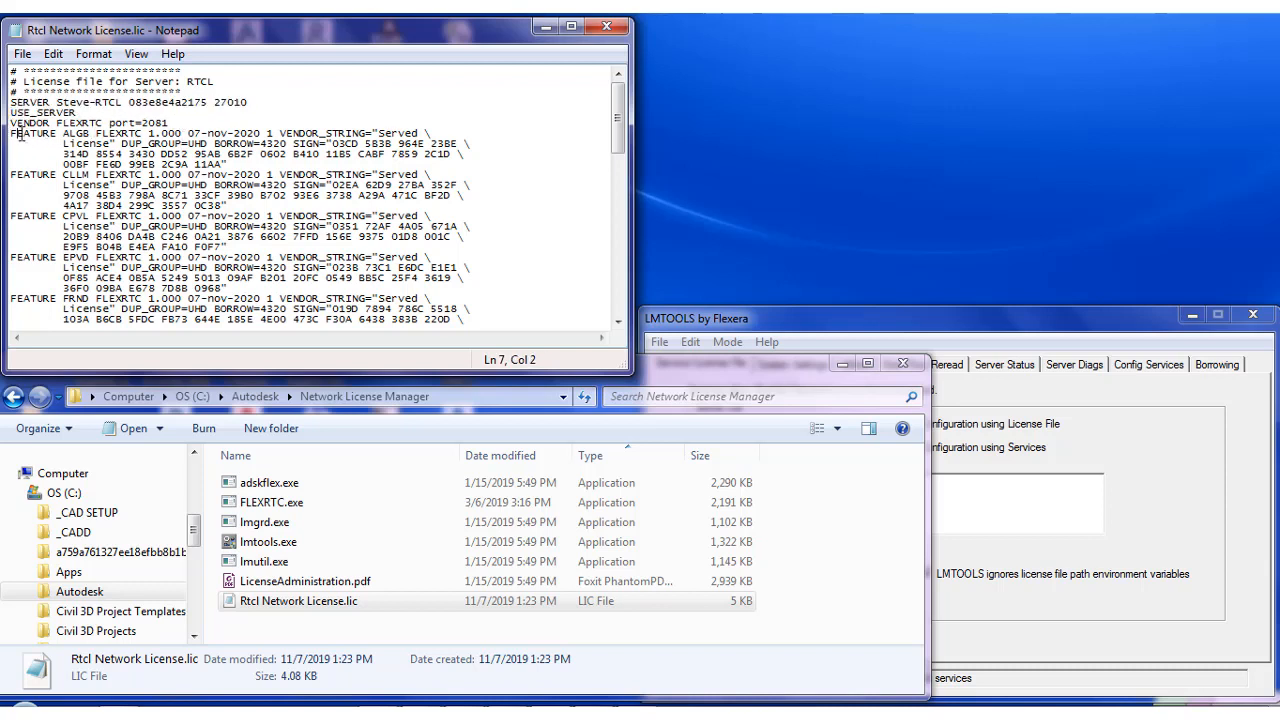
{"action": "left_click", "coordinate": [40, 183]}
{"action": "left_click_drag", "start_coordinate": [262, 258], "coordinate": [188, 259]}
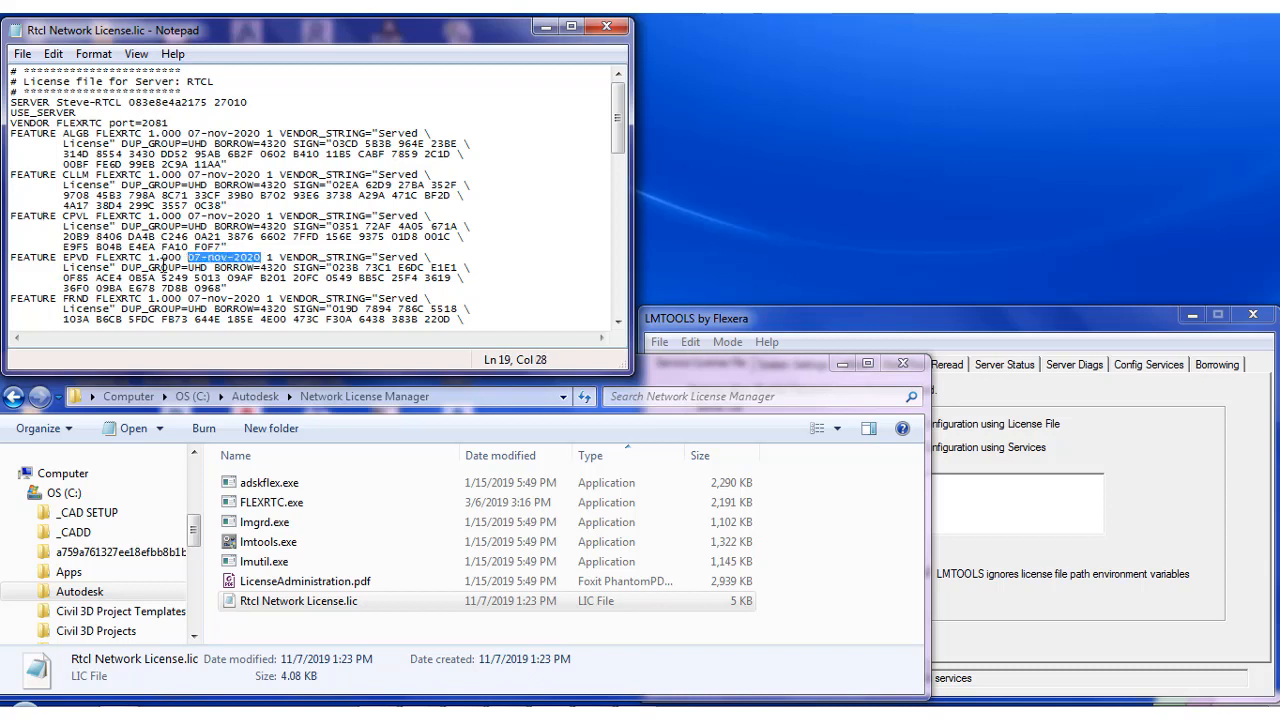
{"action": "left_click", "coordinate": [270, 256]}
{"action": "double_click", "coordinate": [270, 174]}
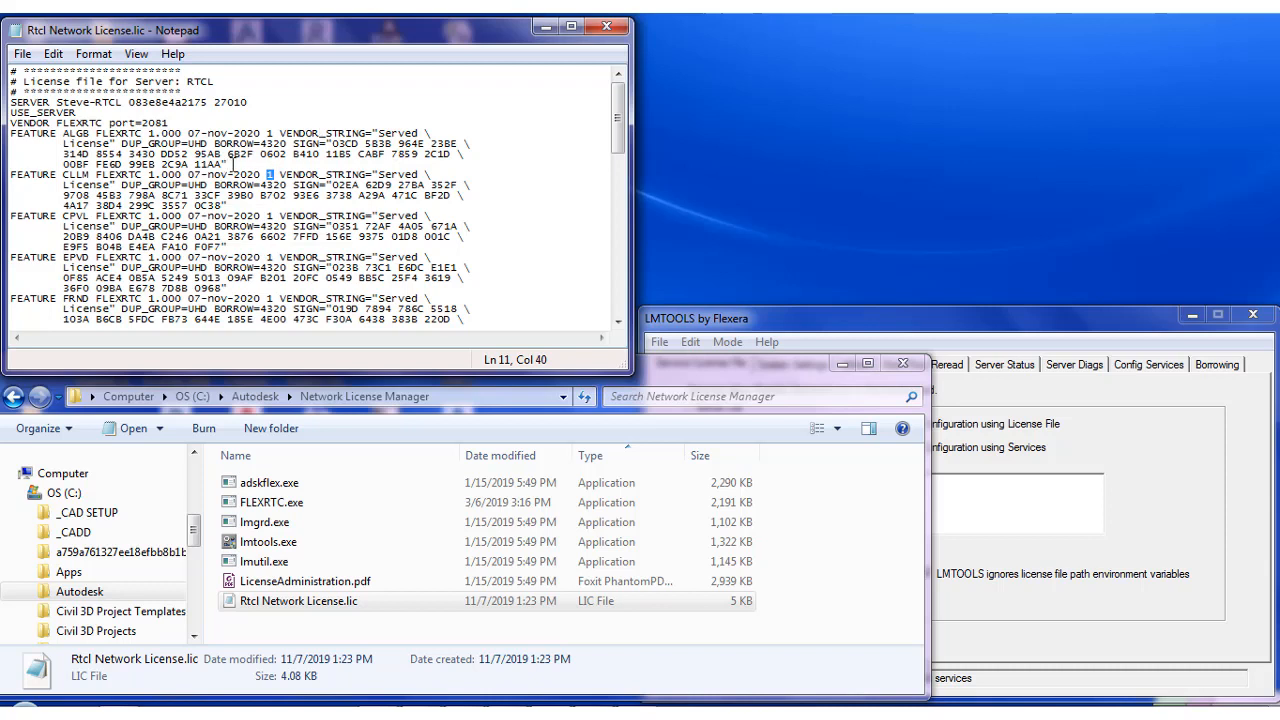
{"action": "left_click_drag", "start_coordinate": [233, 163], "coordinate": [272, 143]}
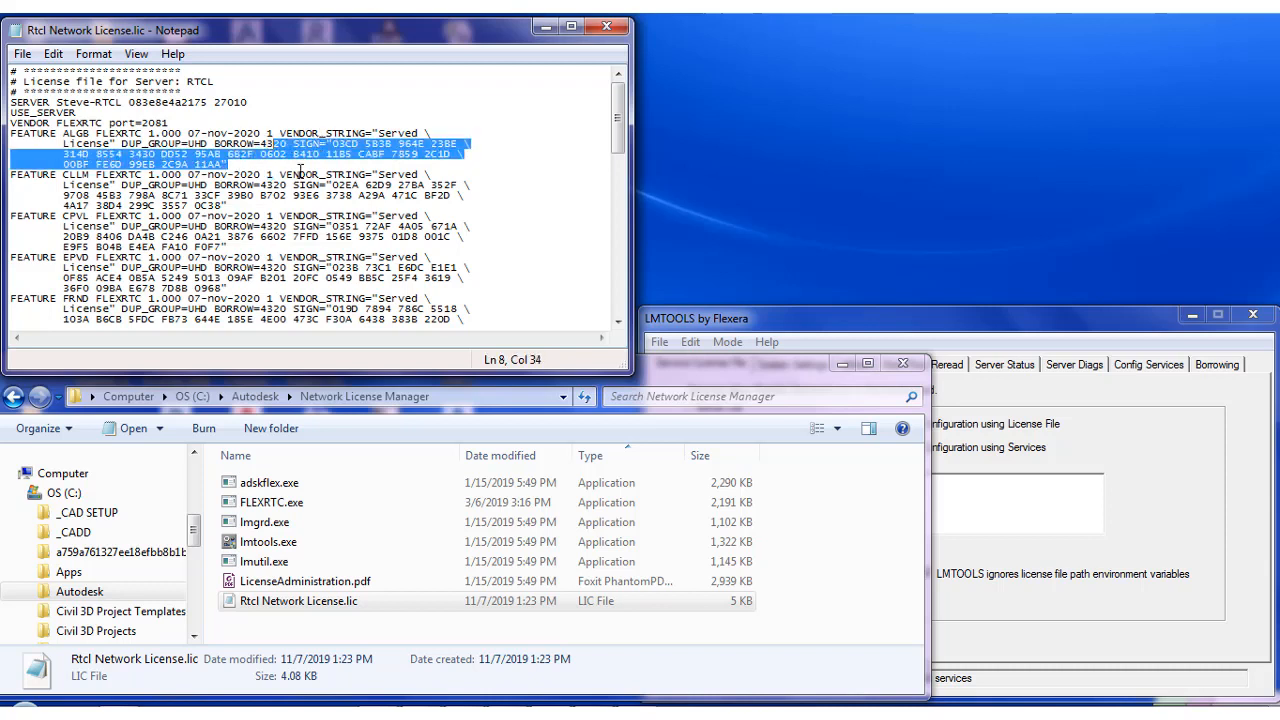
{"action": "left_click", "coordinate": [300, 169]}
{"action": "left_click", "coordinate": [360, 113]}
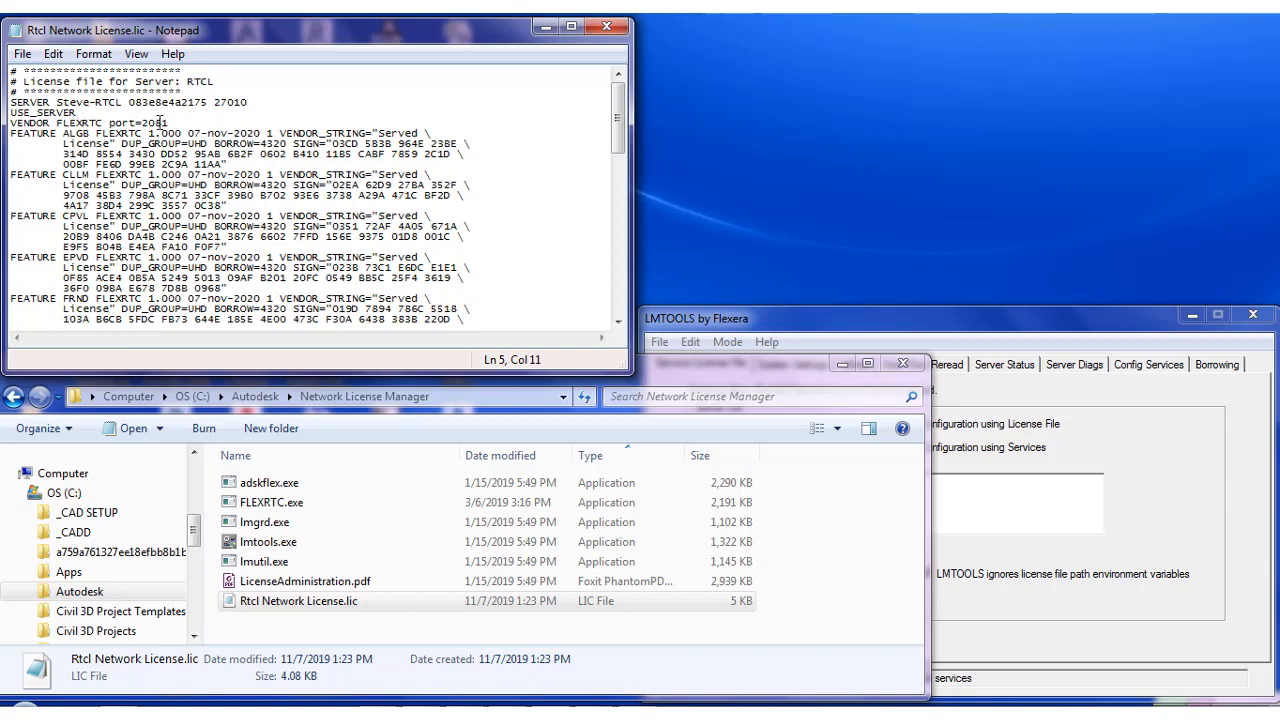
Highlight the server host name and the vendor port 2081 in the license file
{"action": "left_click_drag", "start_coordinate": [262, 104], "coordinate": [213, 106]}
{"action": "left_click_drag", "start_coordinate": [246, 102], "coordinate": [212, 101]}
{"action": "left_click", "coordinate": [163, 123]}
{"action": "left_click_drag", "start_coordinate": [170, 123], "coordinate": [145, 124]}
{"action": "left_click_drag", "start_coordinate": [245, 102], "coordinate": [146, 123]}
Create a new text document in the Network License Manager folder and rename it RTCDebug.log
{"action": "left_click", "coordinate": [282, 632]}
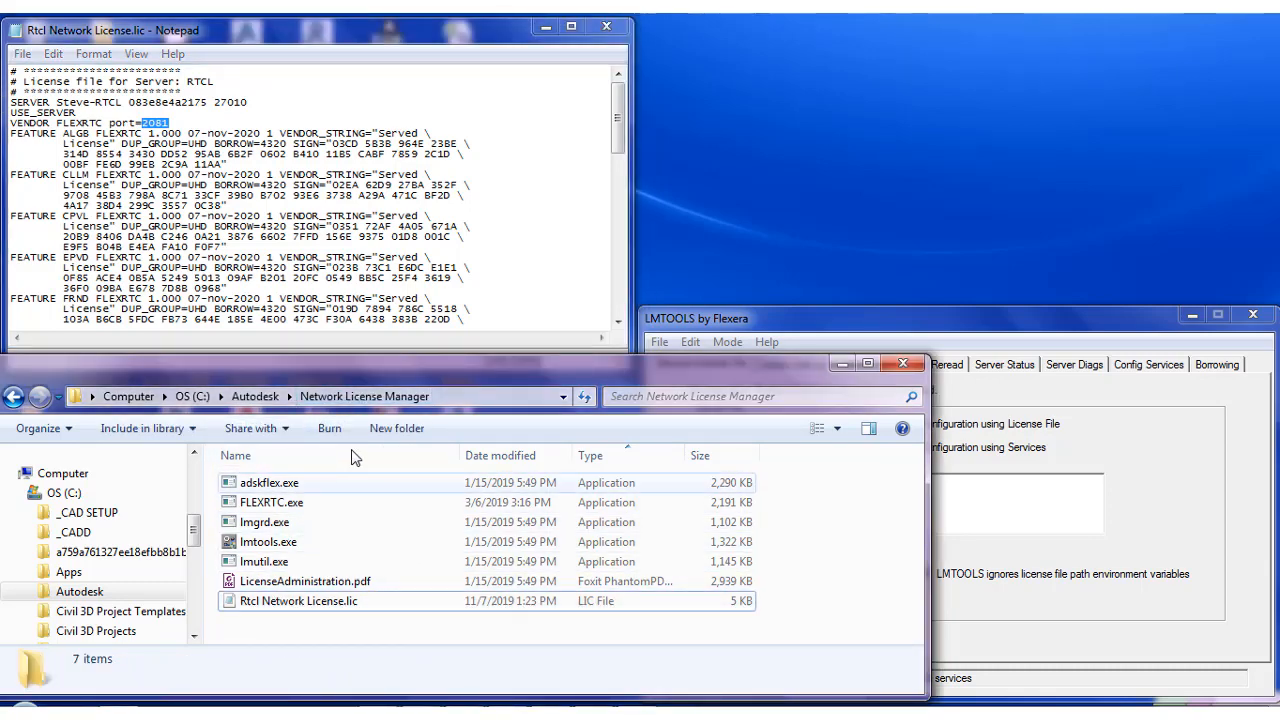
{"action": "right_click", "coordinate": [403, 640]}
{"action": "mouse_move", "coordinate": [481, 603]}
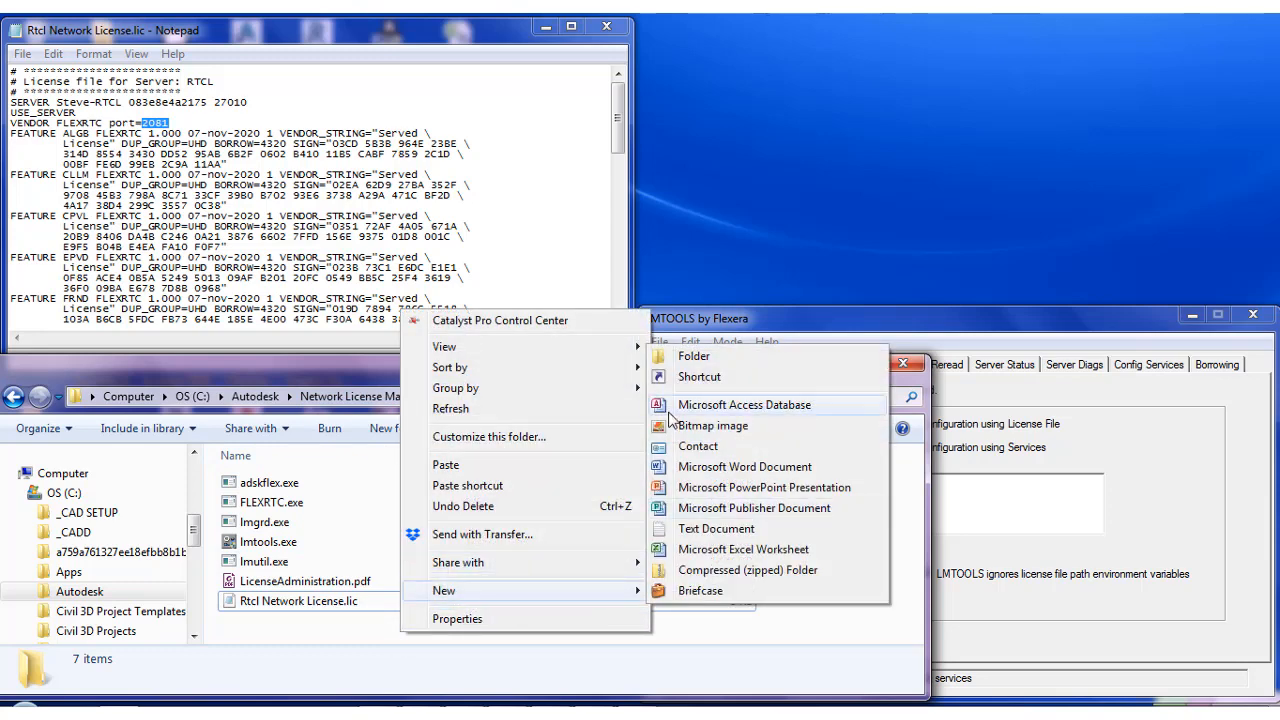
{"action": "left_click", "coordinate": [712, 530]}
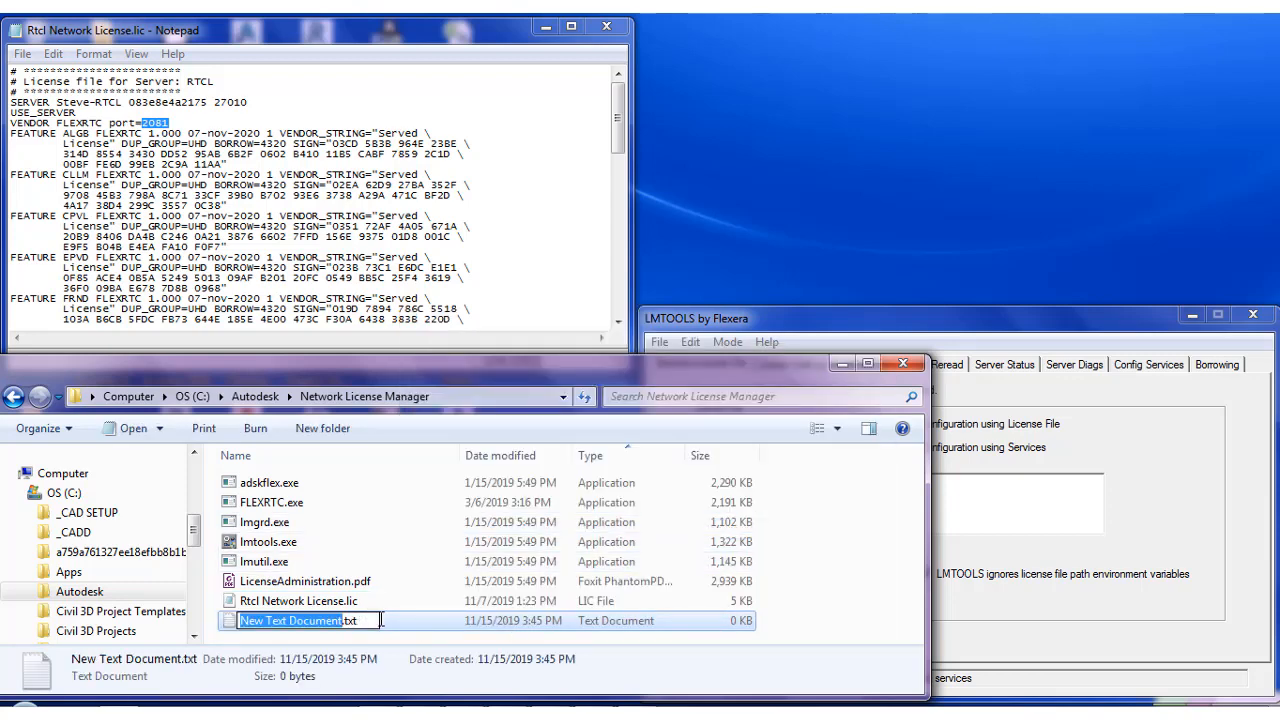
{"action": "type", "text": "RTC"}
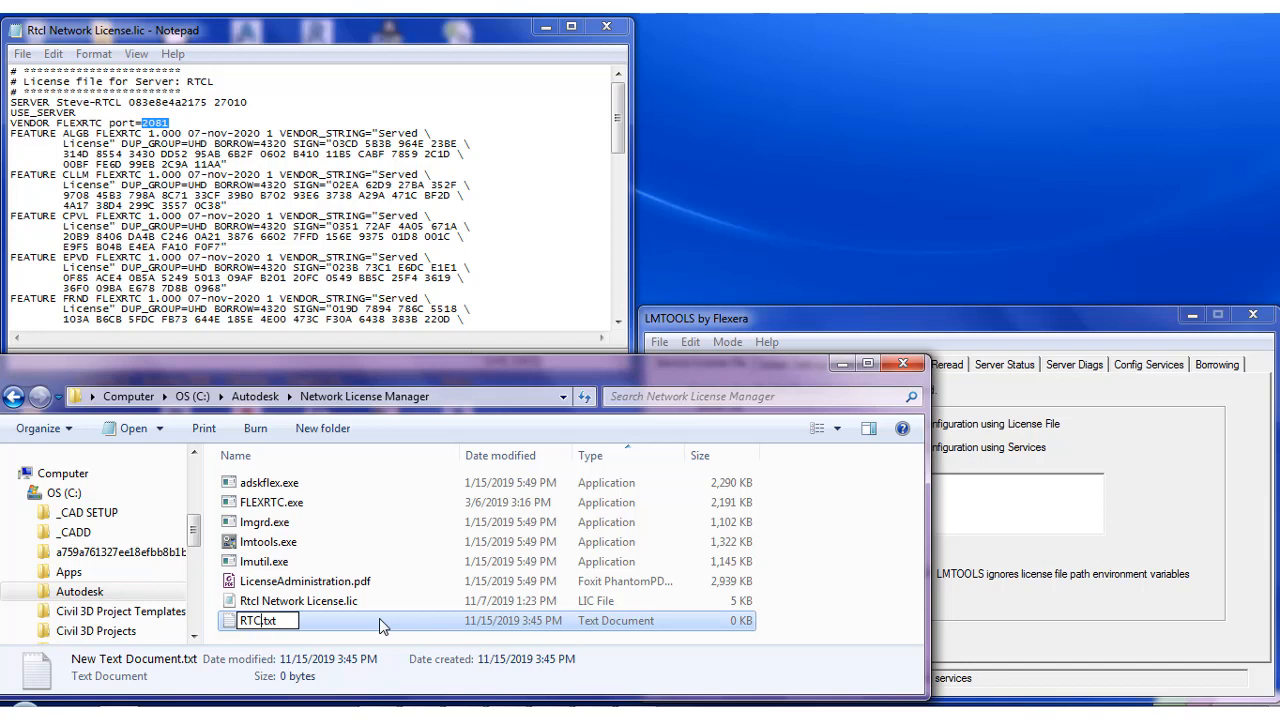
{"action": "type", "text": "Debug"}
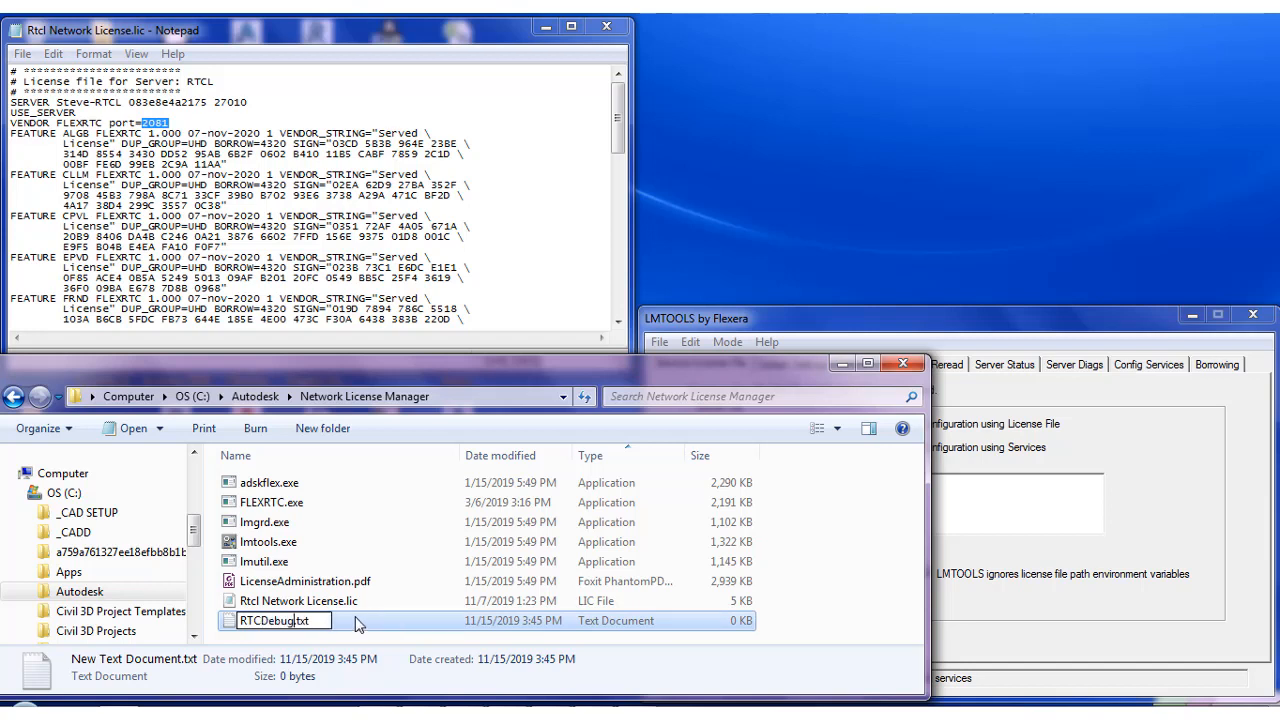
{"action": "key", "text": "BackSpace"}
{"action": "key", "text": "BackSpace"}
{"action": "key", "text": "BackSpace"}
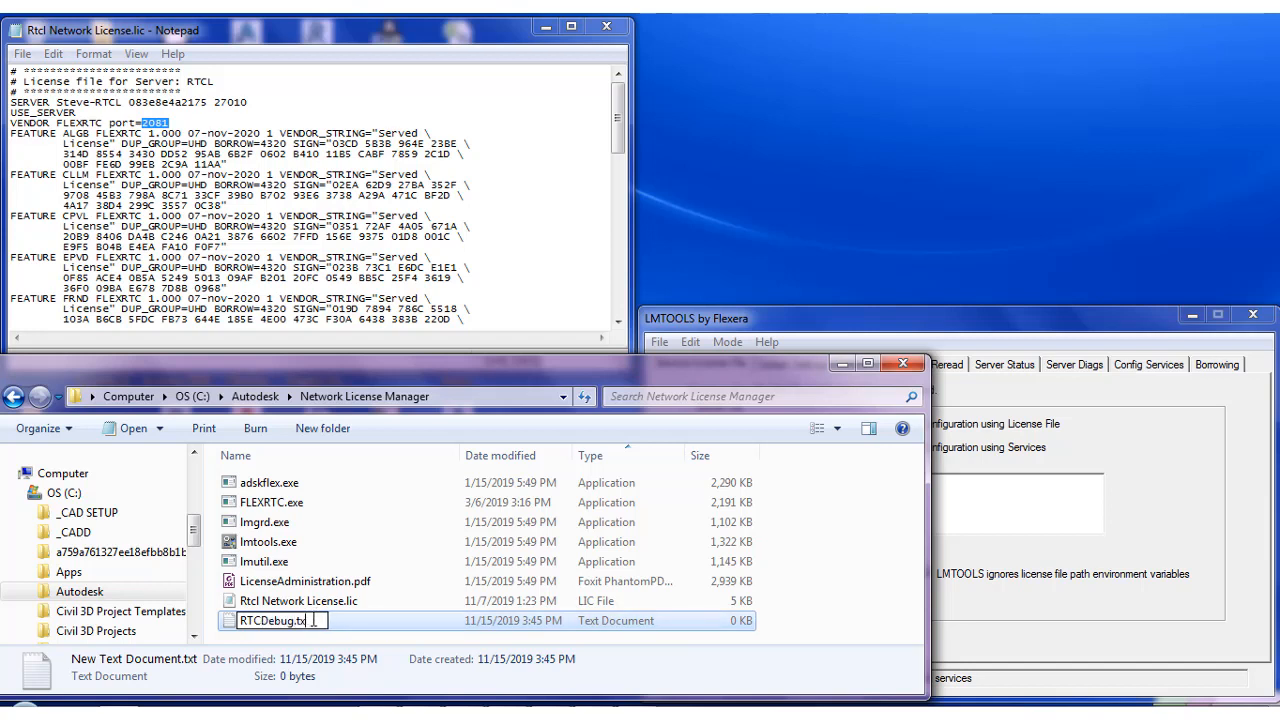
{"action": "type", "text": "log"}
{"action": "key", "text": "Return"}
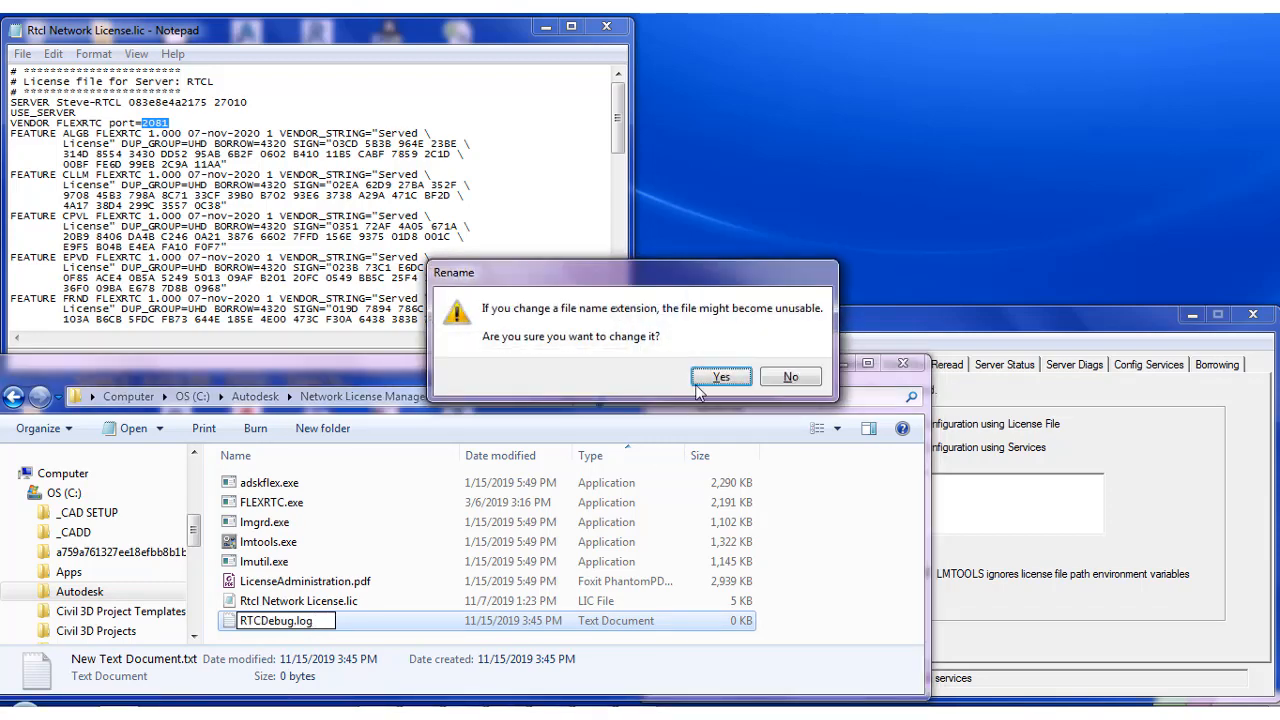
{"action": "left_click", "coordinate": [720, 377]}
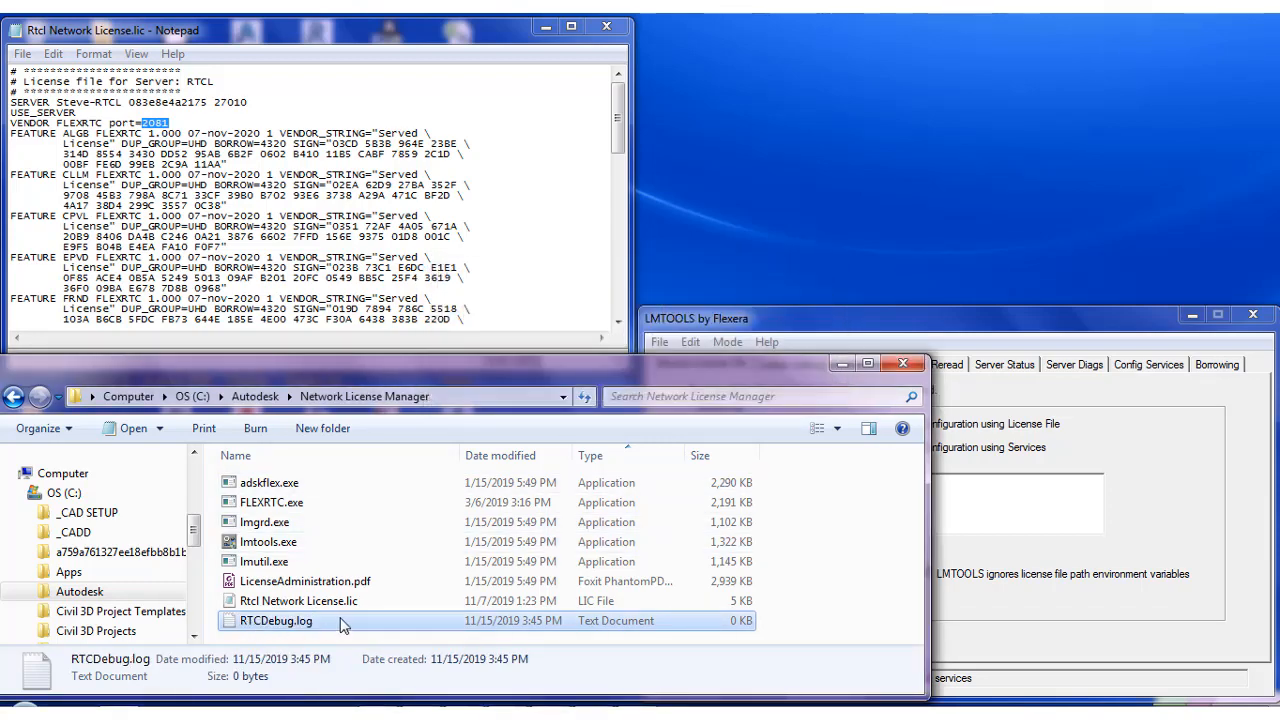
Open the service configuration in LMTOOLS and name the service FLEXRTC
{"action": "left_click", "coordinate": [884, 326]}
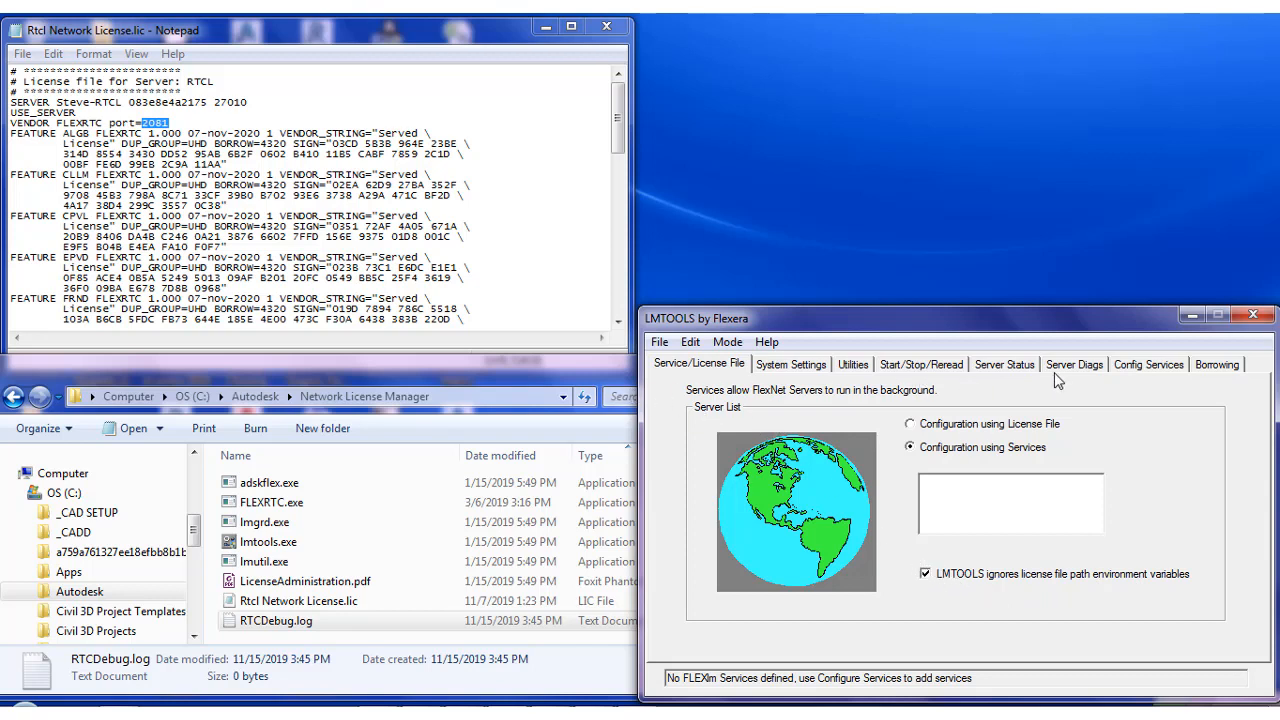
{"action": "left_click", "coordinate": [1140, 370]}
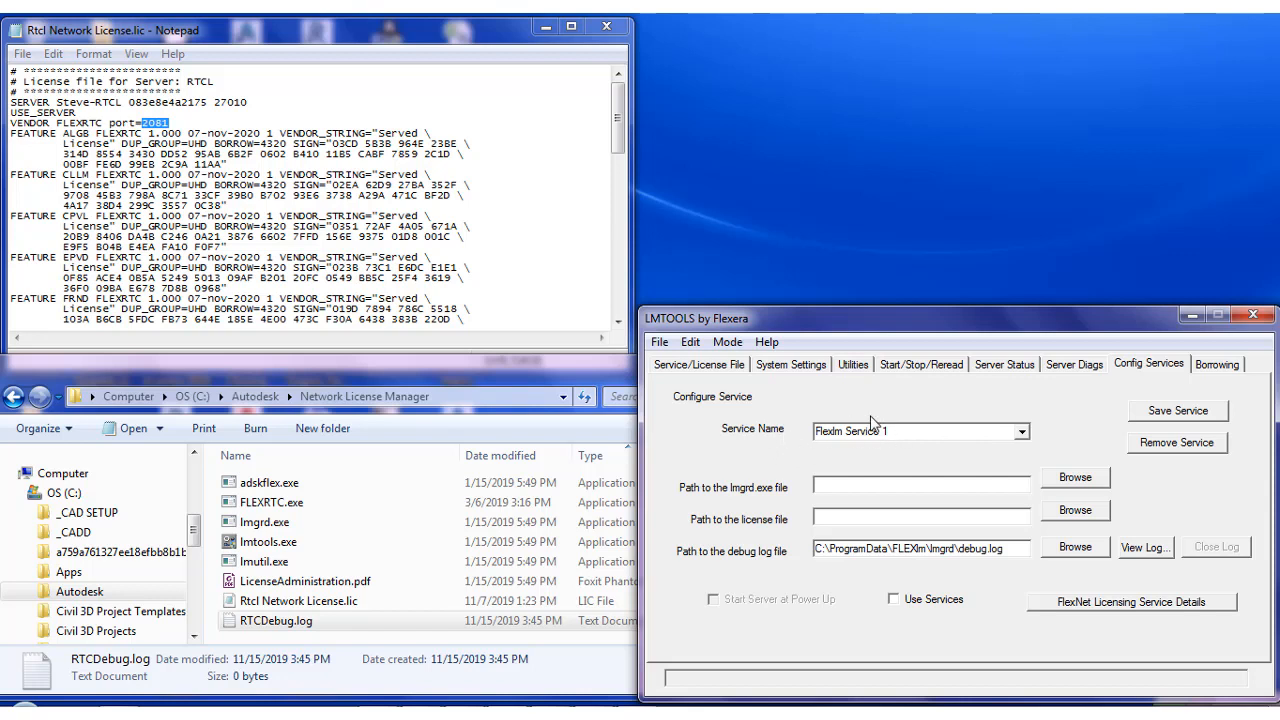
{"action": "left_click", "coordinate": [1022, 432]}
{"action": "left_click", "coordinate": [1015, 458]}
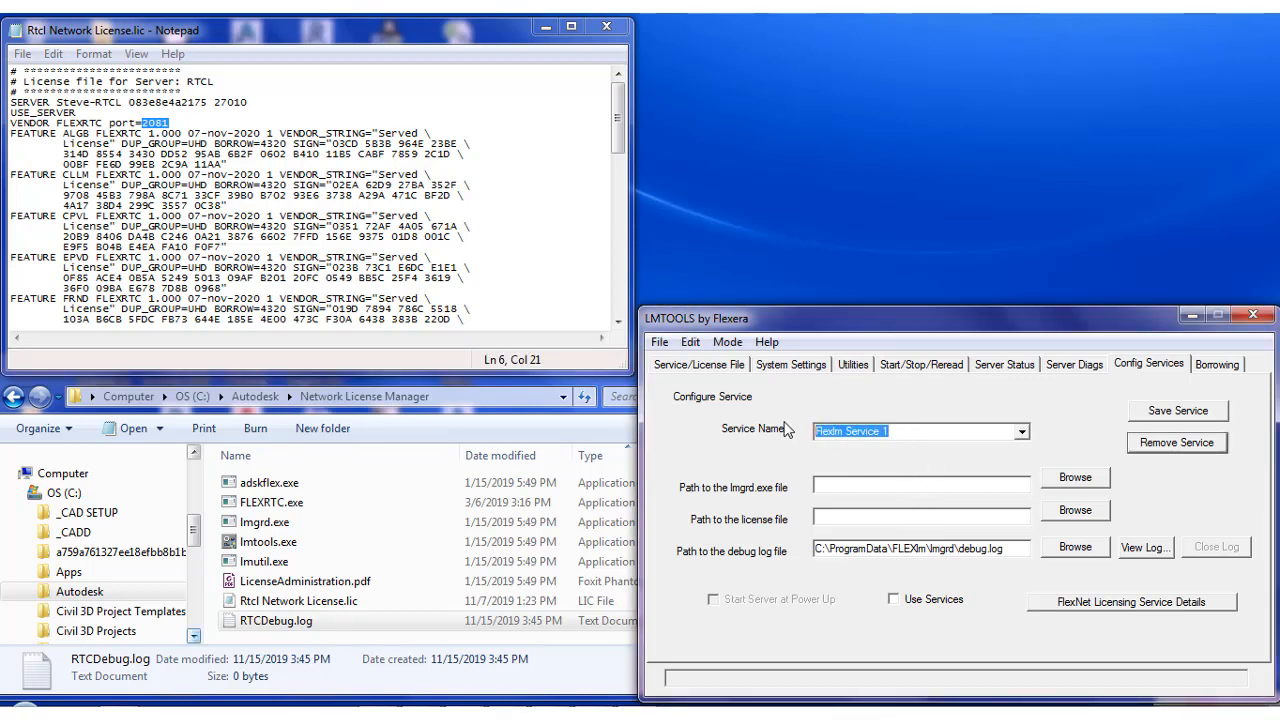
{"action": "type", "text": "FLEXRTC"}
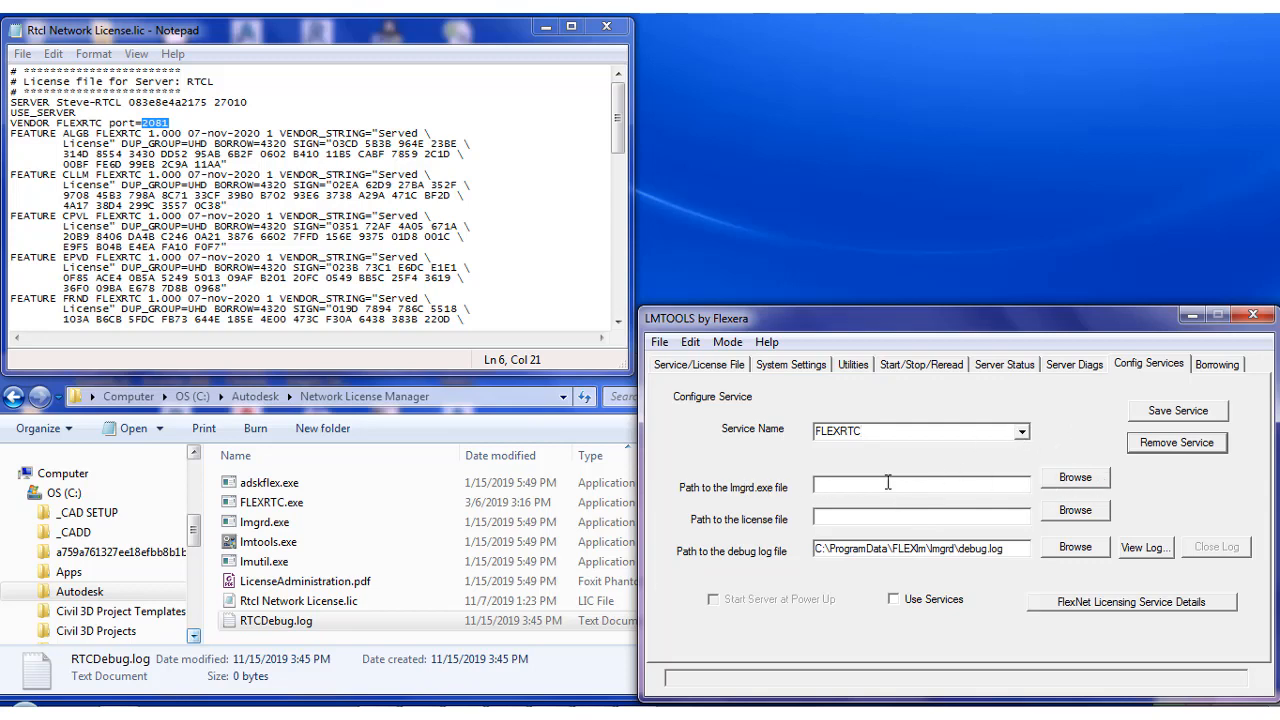
Set the path to the lmgrd.exe file to lmgrd.exe in the Network License Manager folder
{"action": "left_click", "coordinate": [1077, 484]}
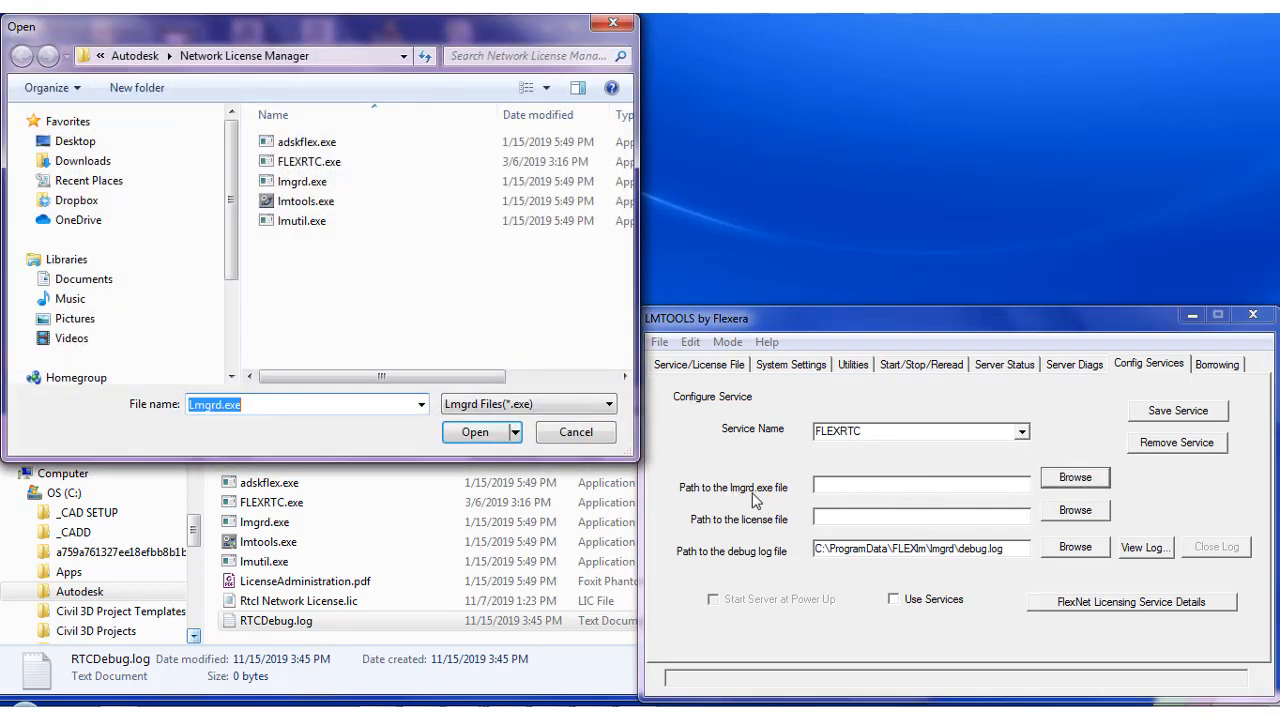
{"action": "left_click", "coordinate": [299, 186]}
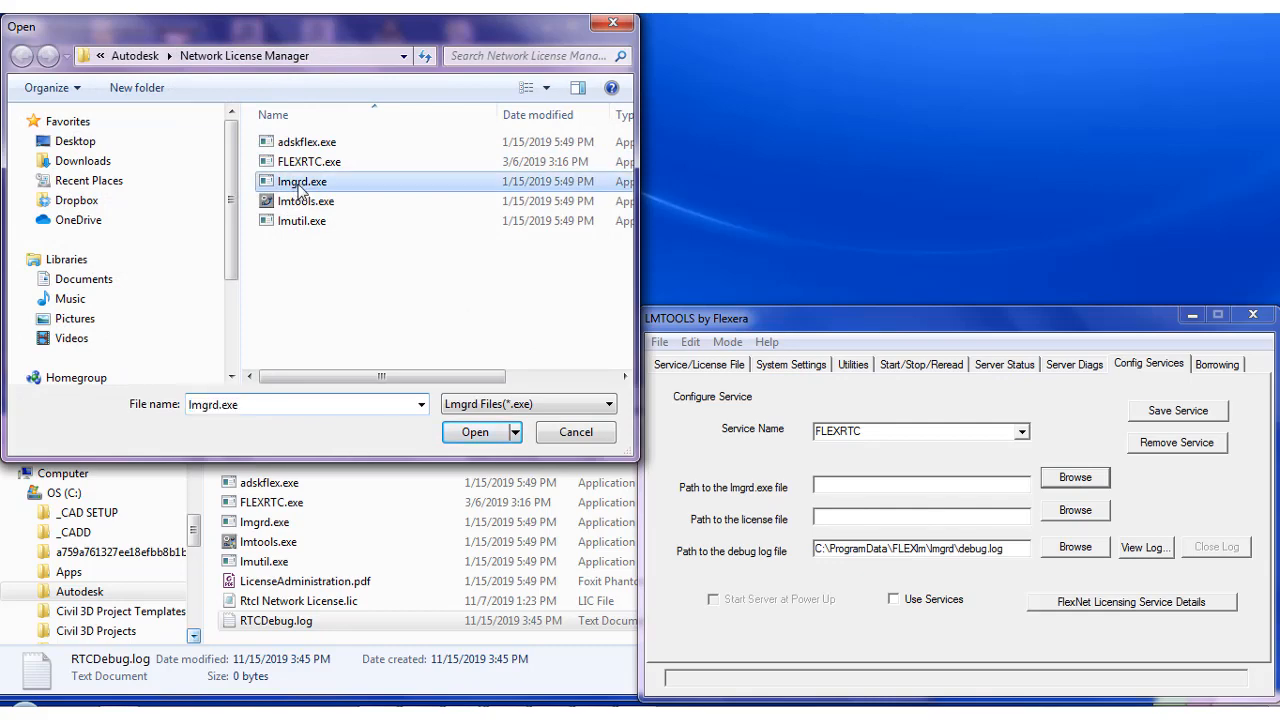
{"action": "left_click", "coordinate": [473, 433]}
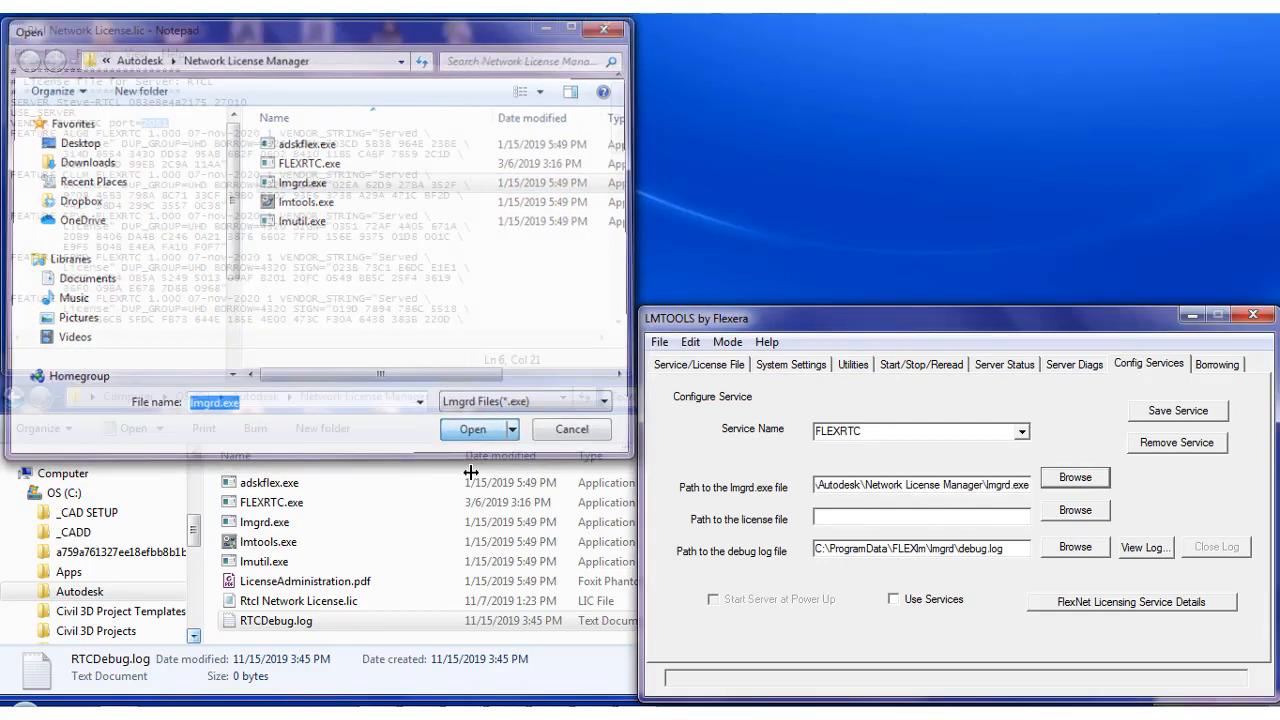
Set the path to the license file to Rtcl Network License.lic
{"action": "left_click", "coordinate": [1080, 511]}
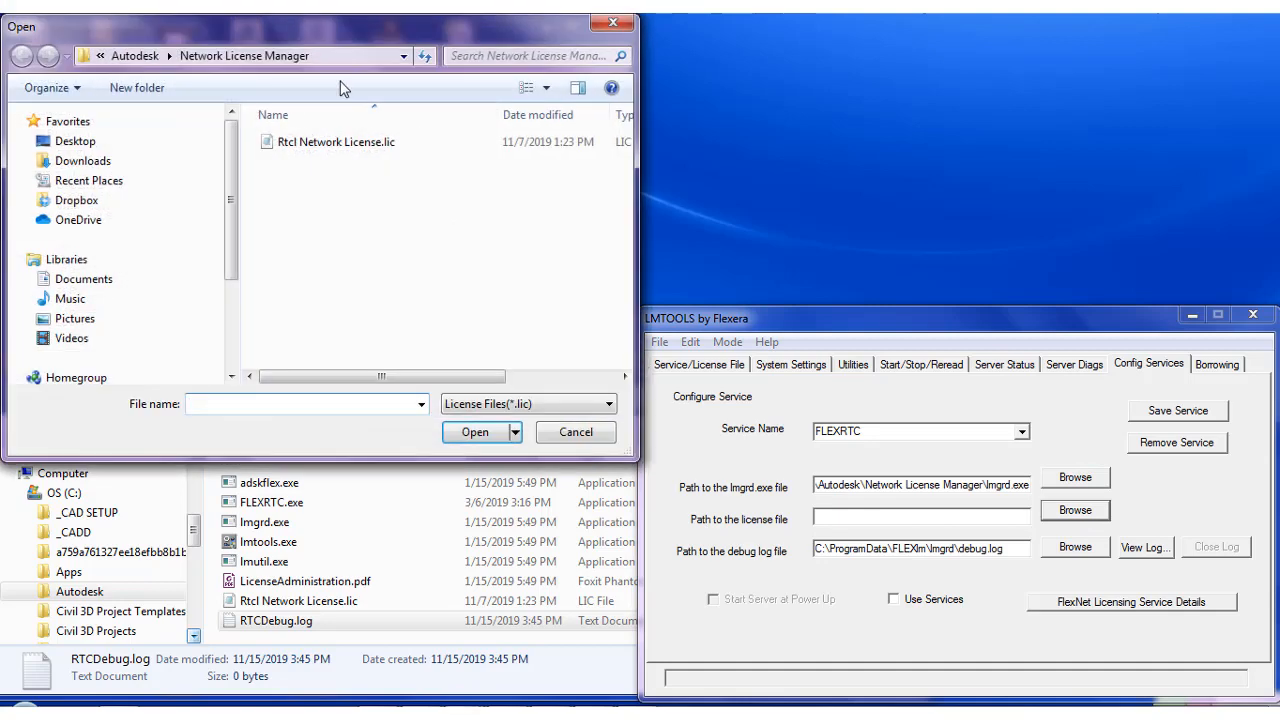
{"action": "left_click", "coordinate": [312, 143]}
{"action": "left_click", "coordinate": [476, 437]}
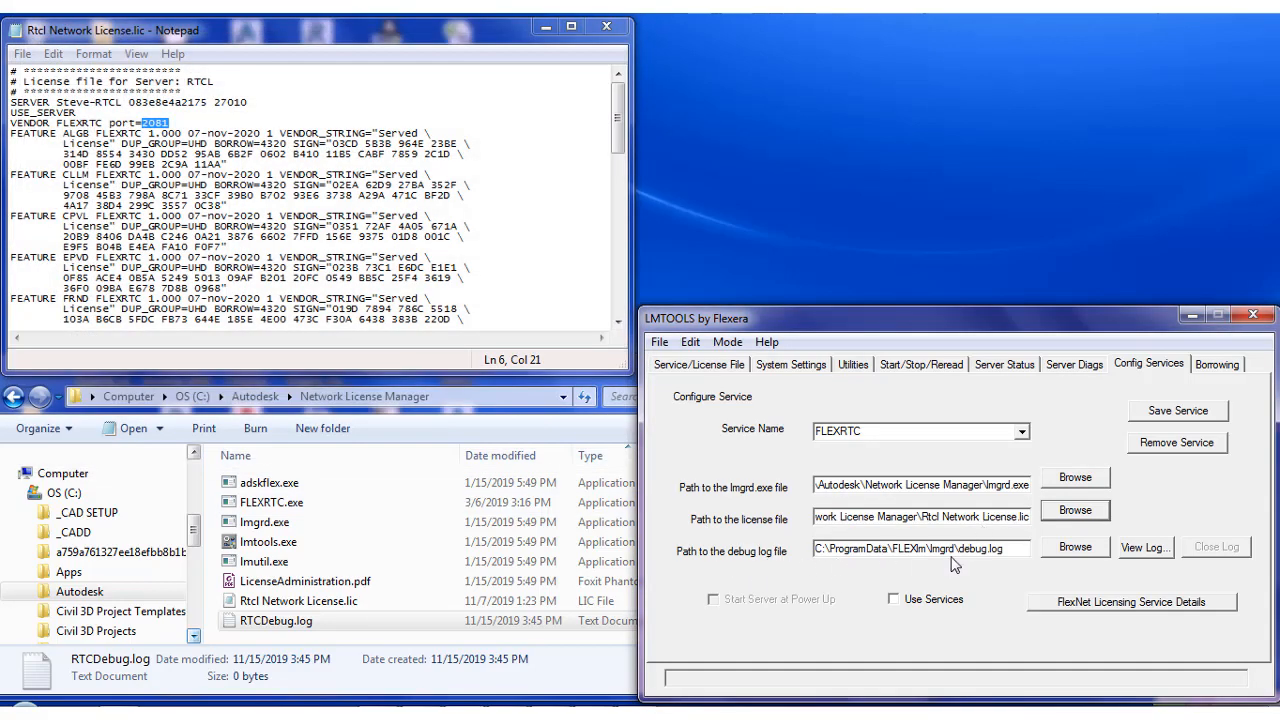
Set the debug log path to RTCDebug.log and enable Use Services and Start Server at Power Up
{"action": "left_click", "coordinate": [1075, 547]}
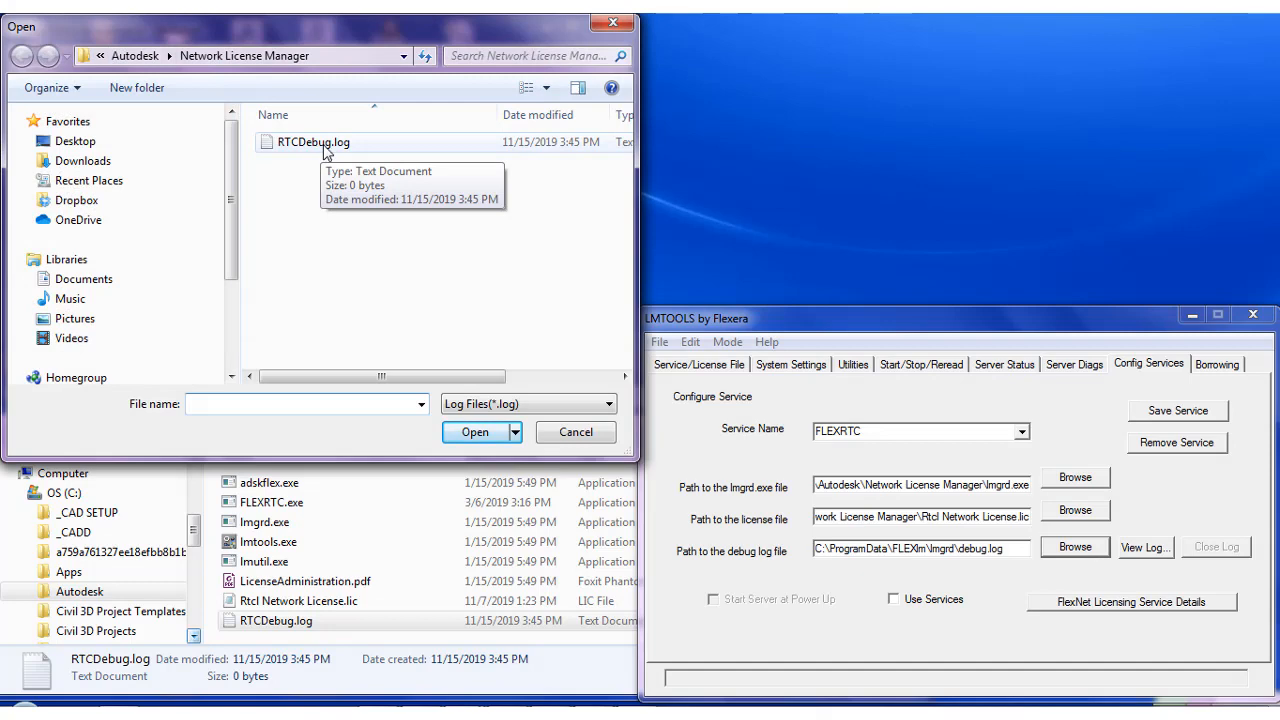
{"action": "left_click", "coordinate": [313, 142]}
{"action": "left_click", "coordinate": [475, 432]}
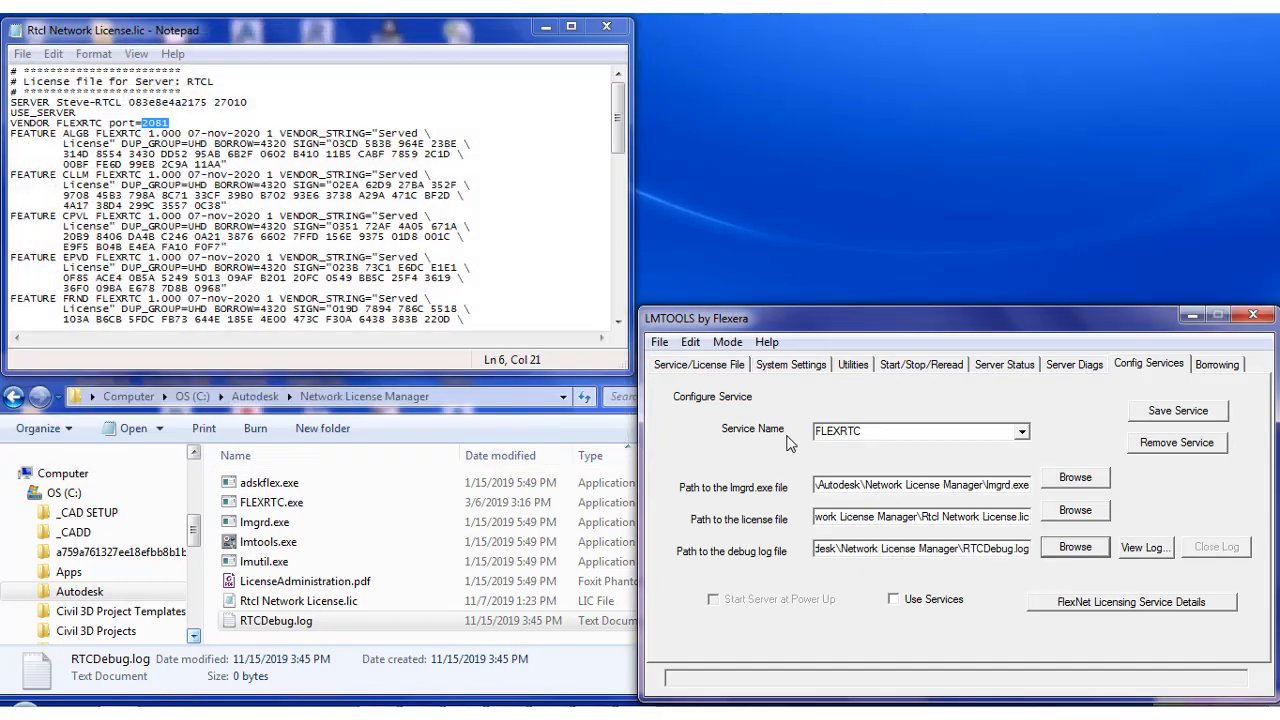
{"action": "left_click", "coordinate": [923, 603]}
{"action": "left_click", "coordinate": [750, 603]}
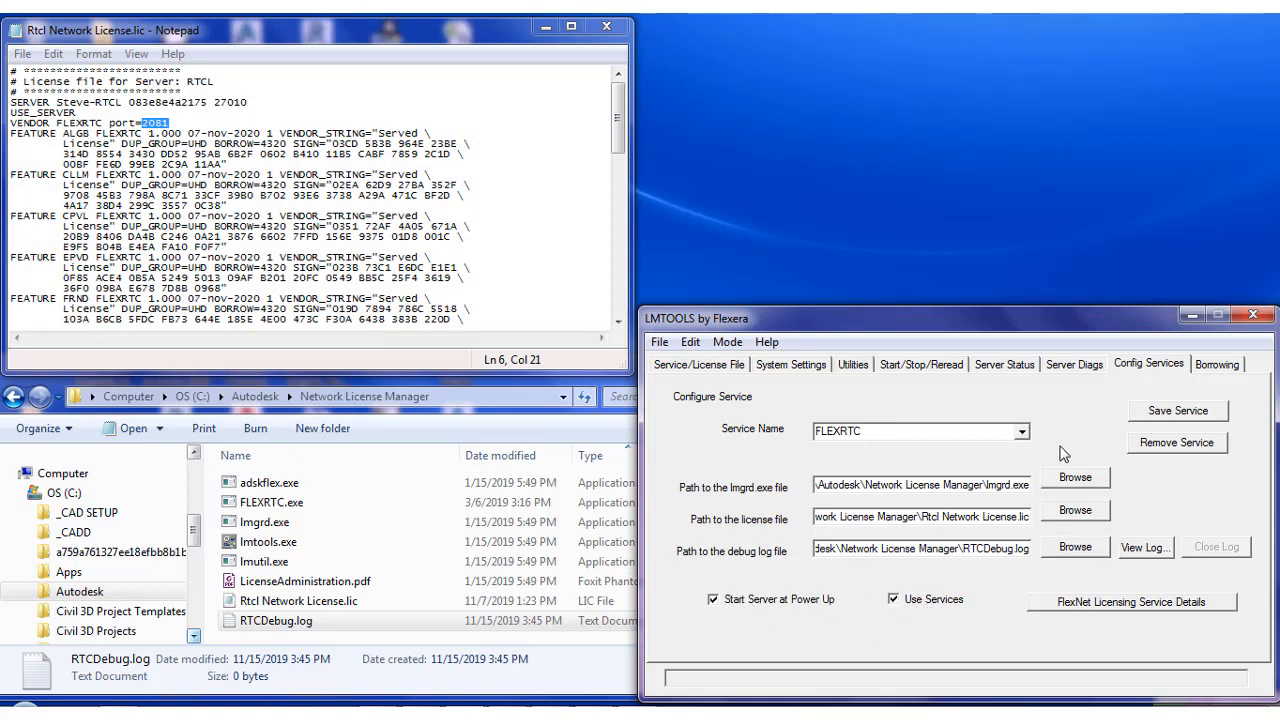
Save the FLEXRTC service configuration, confirming the save and acknowledging the warning
{"action": "left_click", "coordinate": [1176, 420]}
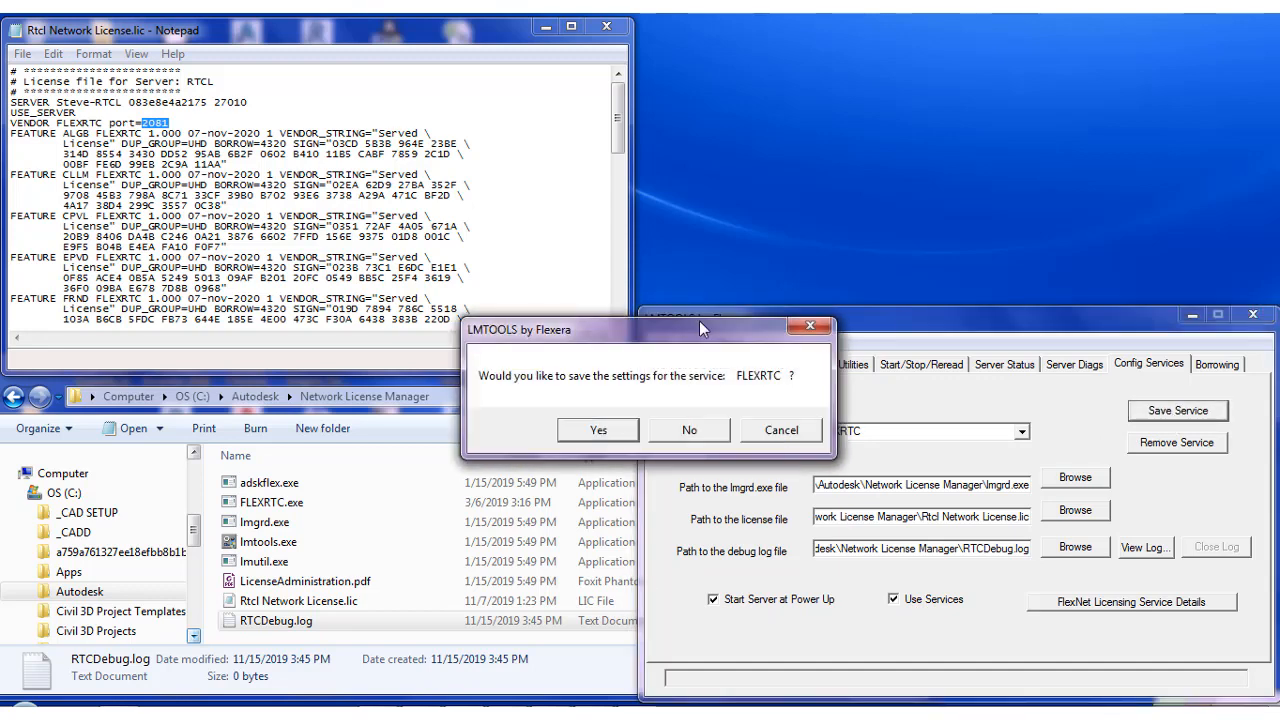
{"action": "left_click", "coordinate": [598, 429]}
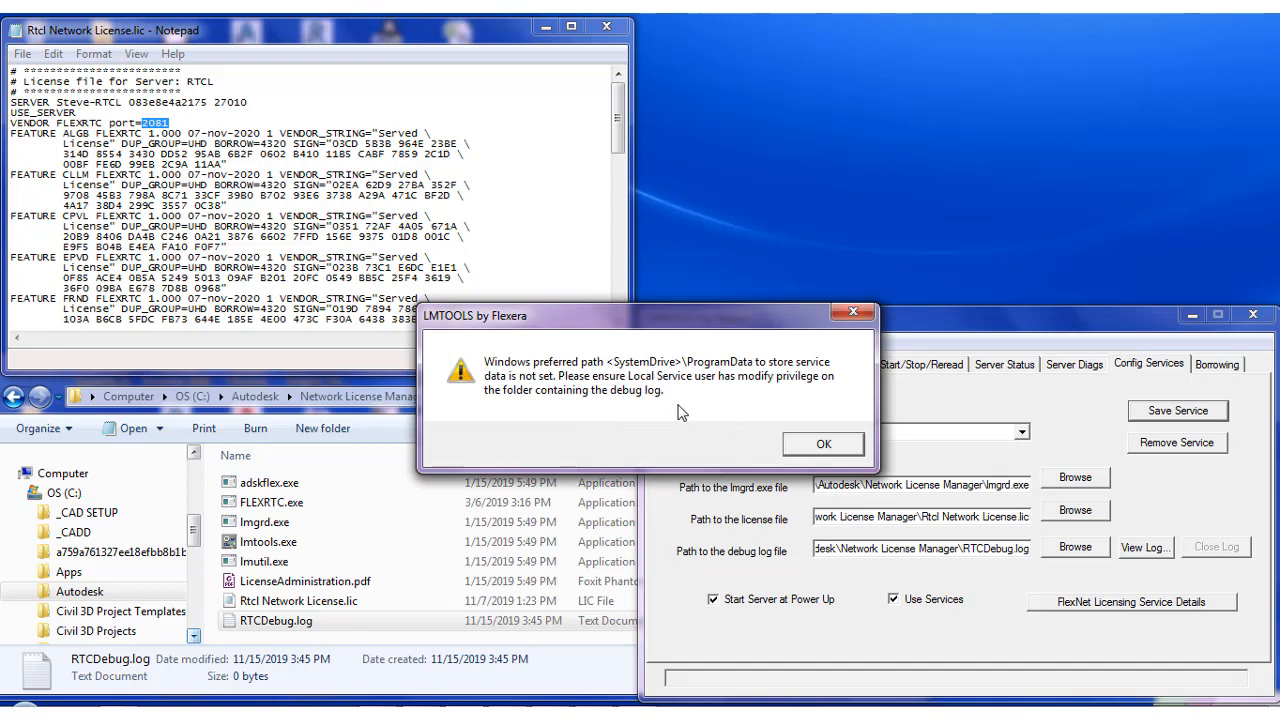
{"action": "left_click", "coordinate": [805, 450]}
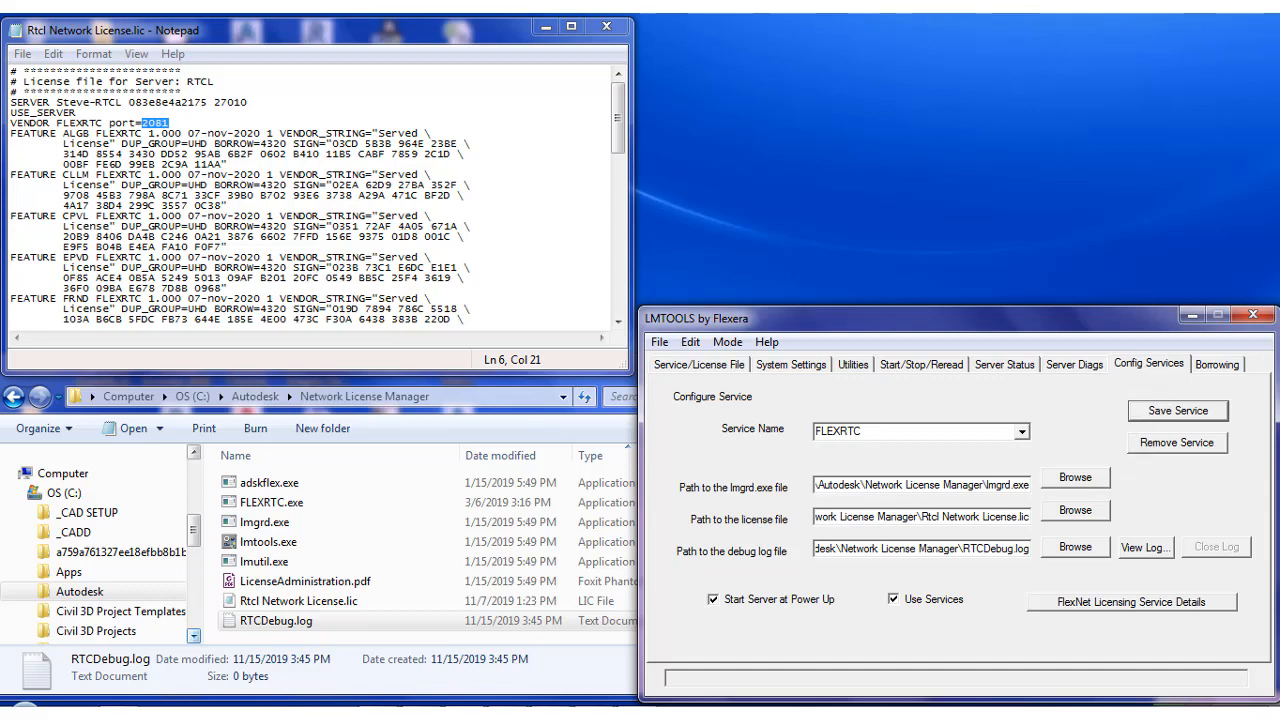
Switch to the Windows Services console and refresh the service list to locate the FLEXRTC service
{"action": "key", "text": "alt+Tab"}
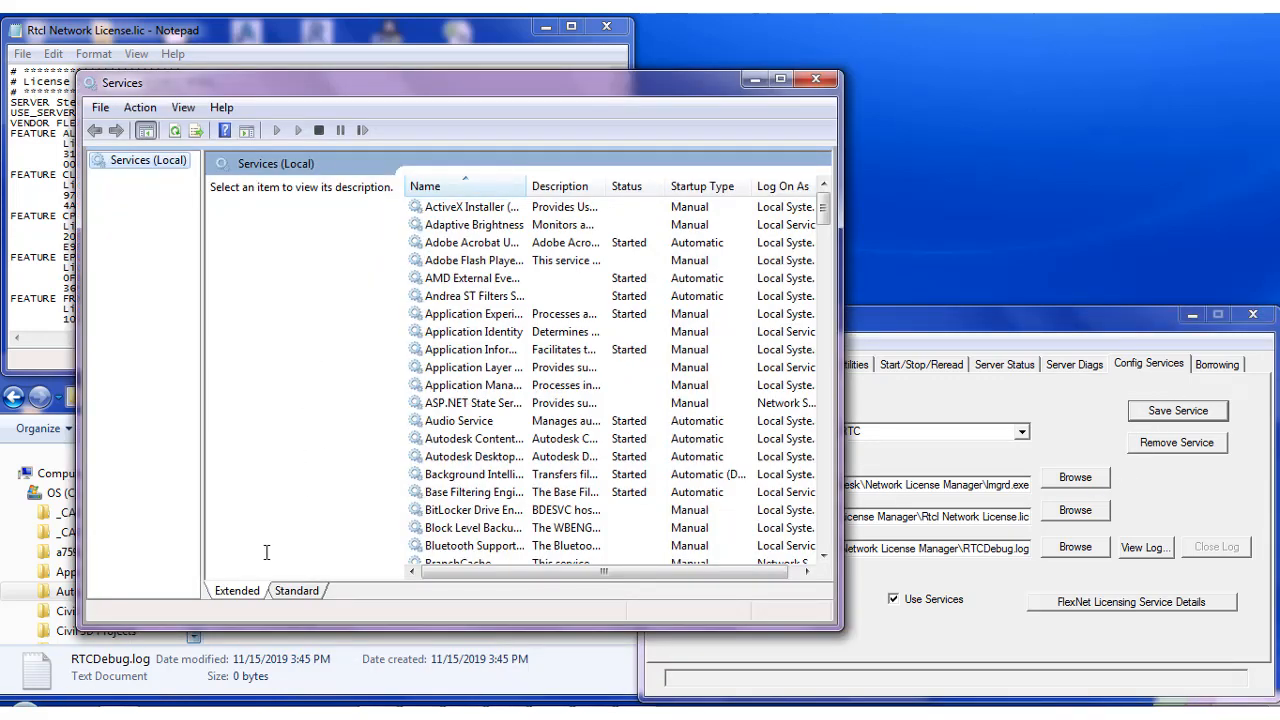
{"action": "left_click", "coordinate": [26, 706]}
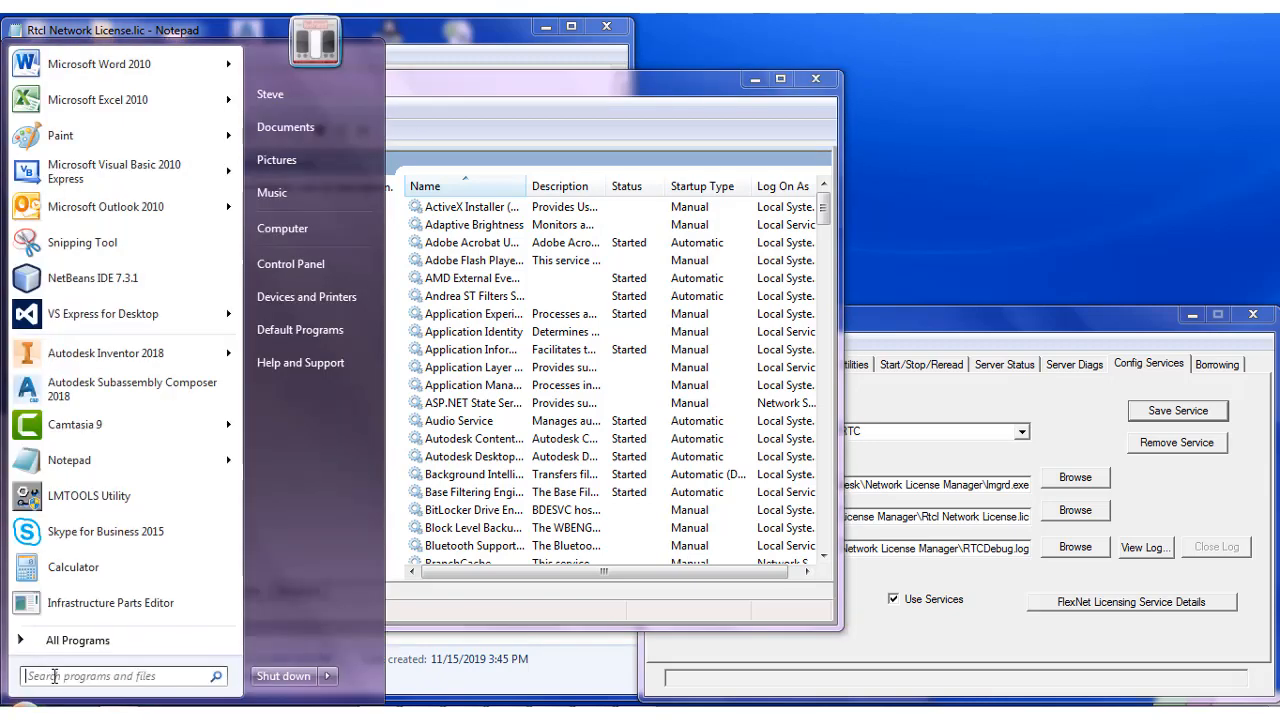
{"action": "left_click", "coordinate": [398, 546]}
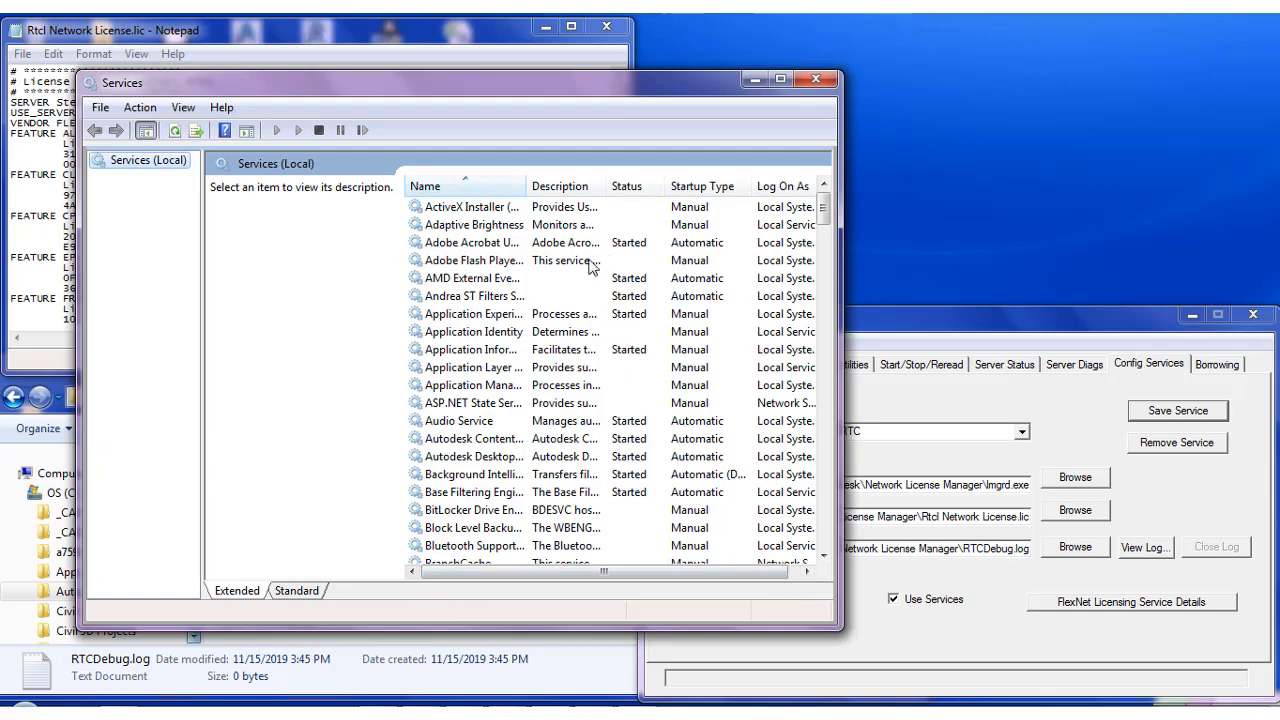
{"action": "left_click", "coordinate": [416, 333]}
{"action": "scroll", "coordinate": [456, 378], "scroll_direction": "down", "scroll_amount": 9}
{"action": "scroll", "coordinate": [456, 392], "scroll_direction": "down", "scroll_amount": 8}
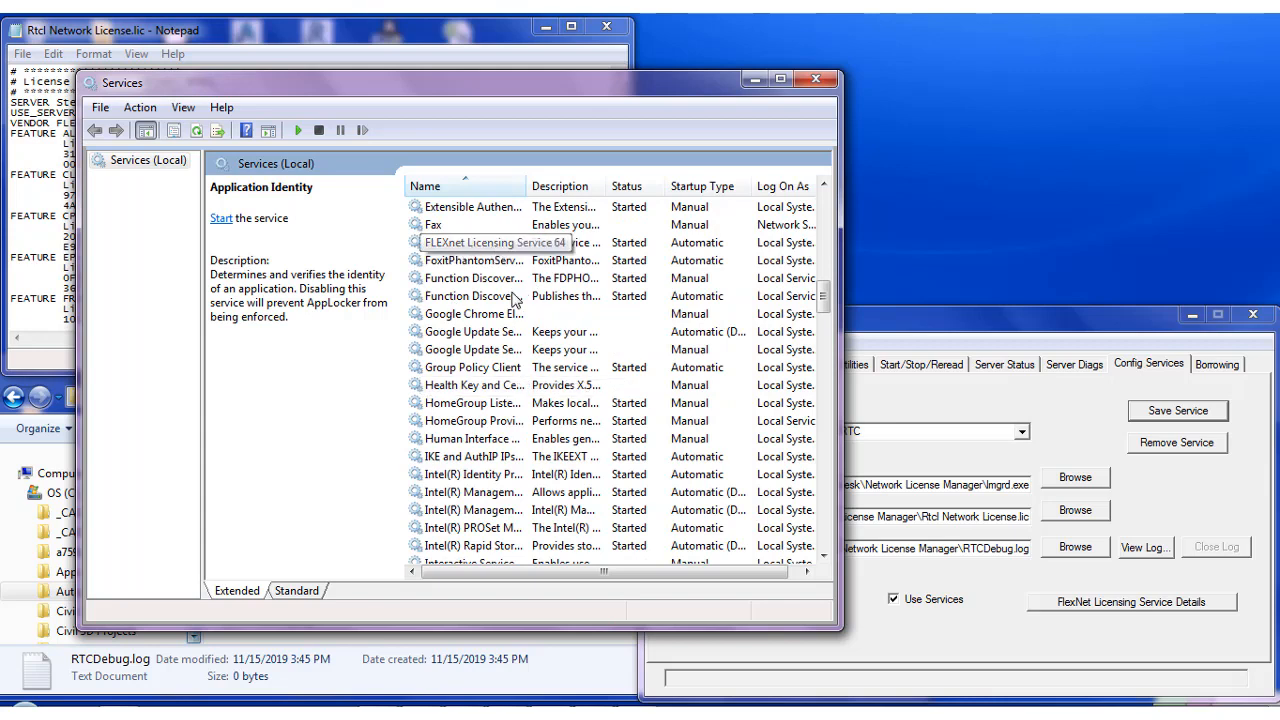
{"action": "scroll", "coordinate": [488, 268], "scroll_direction": "up", "scroll_amount": 1}
{"action": "left_click", "coordinate": [484, 282]}
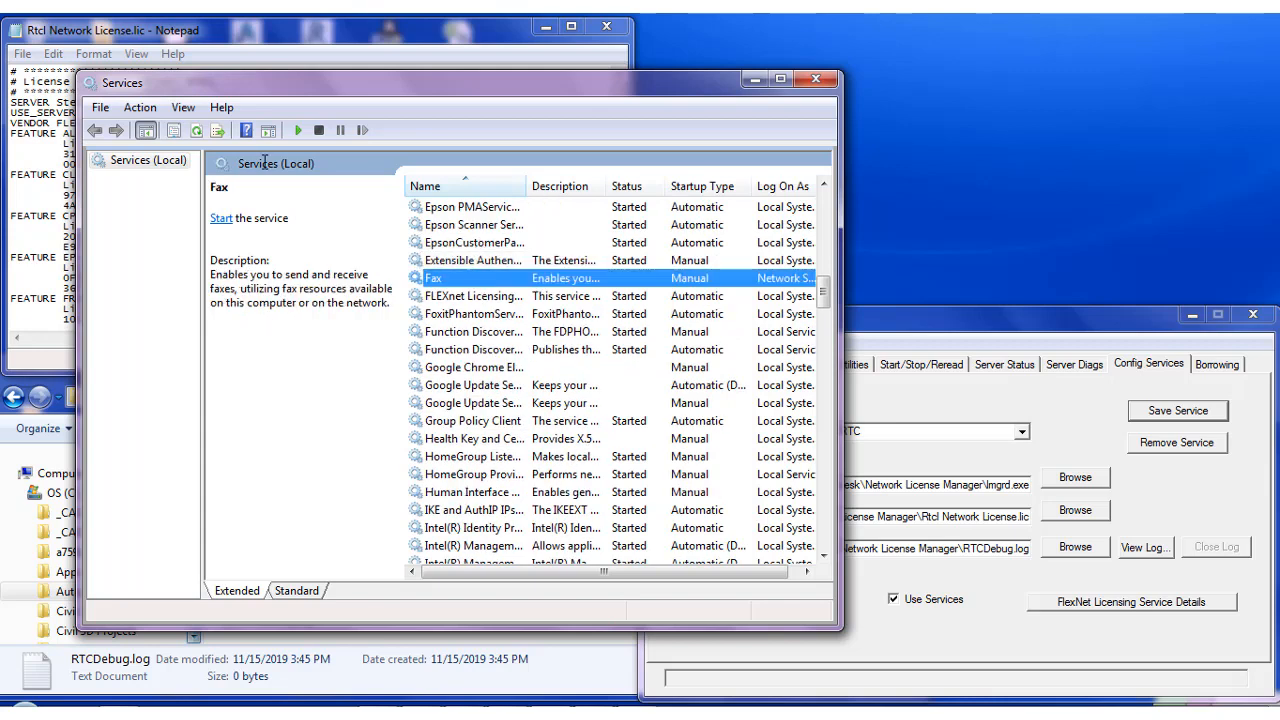
{"action": "right_click", "coordinate": [476, 258]}
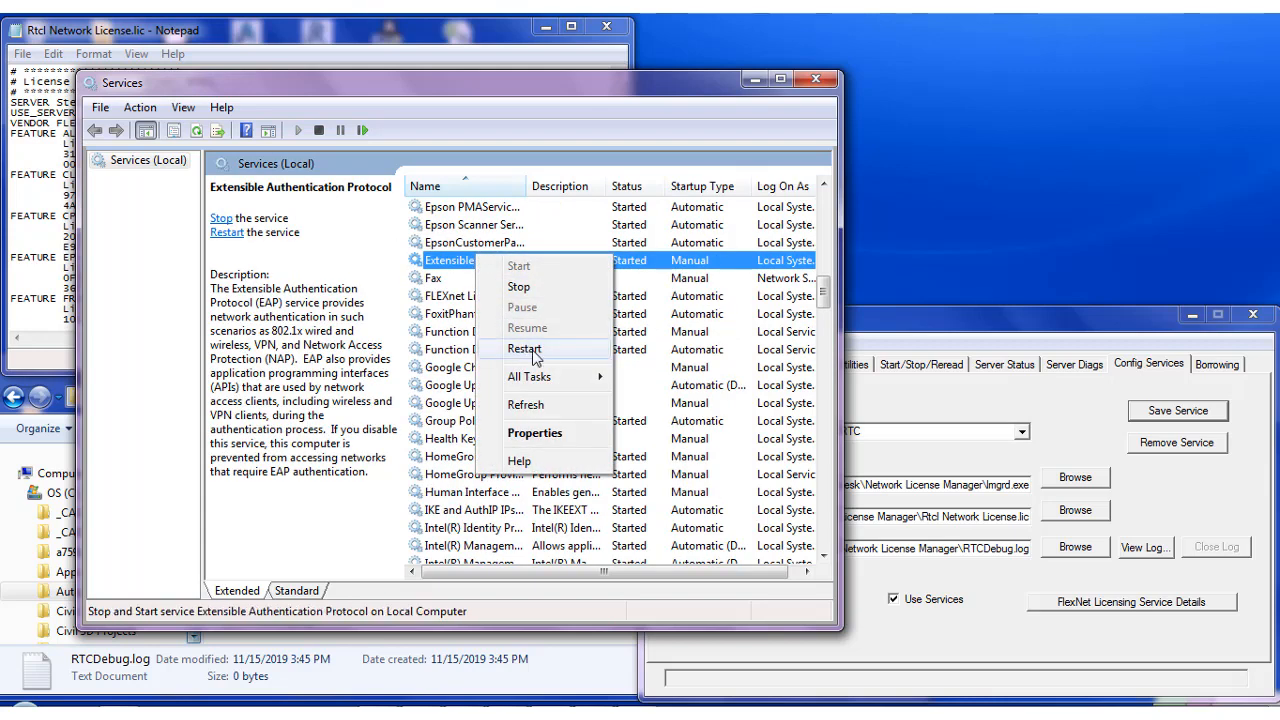
{"action": "left_click", "coordinate": [525, 404]}
{"action": "left_click", "coordinate": [443, 316]}
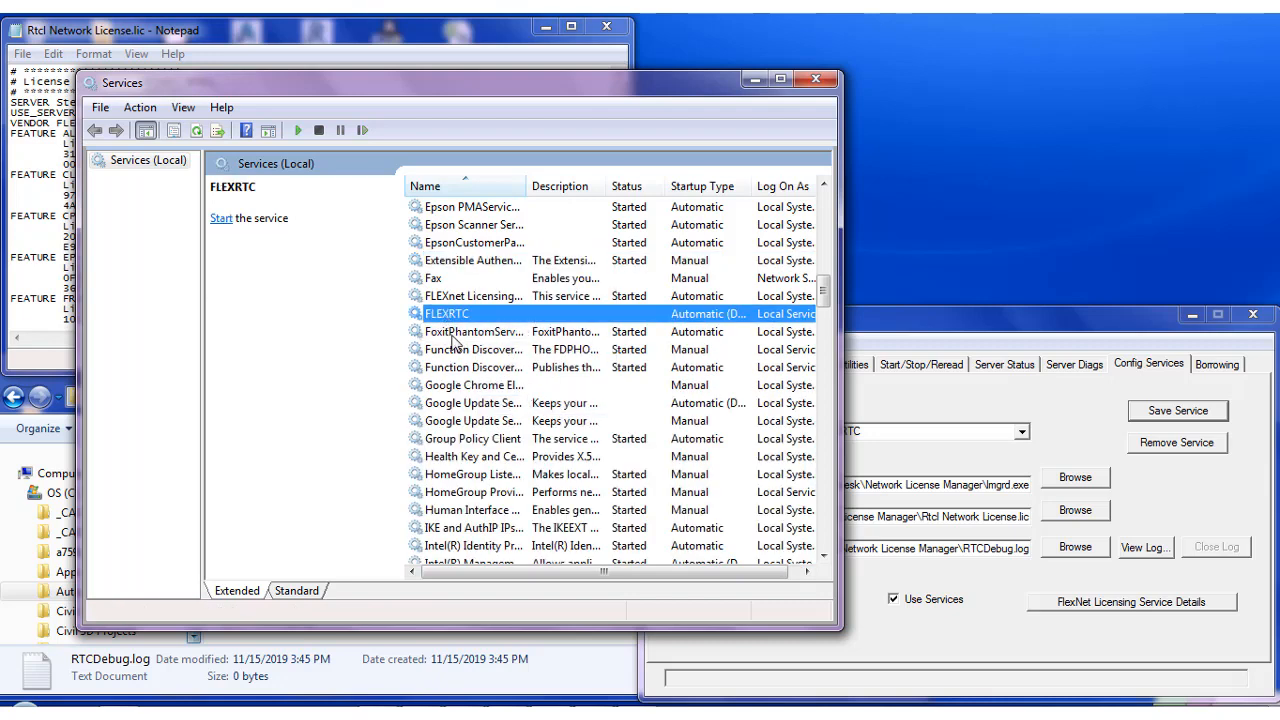
Set the FLEXRTC service to log on as the Local System account, apply it, and close Services
{"action": "right_click", "coordinate": [449, 320]}
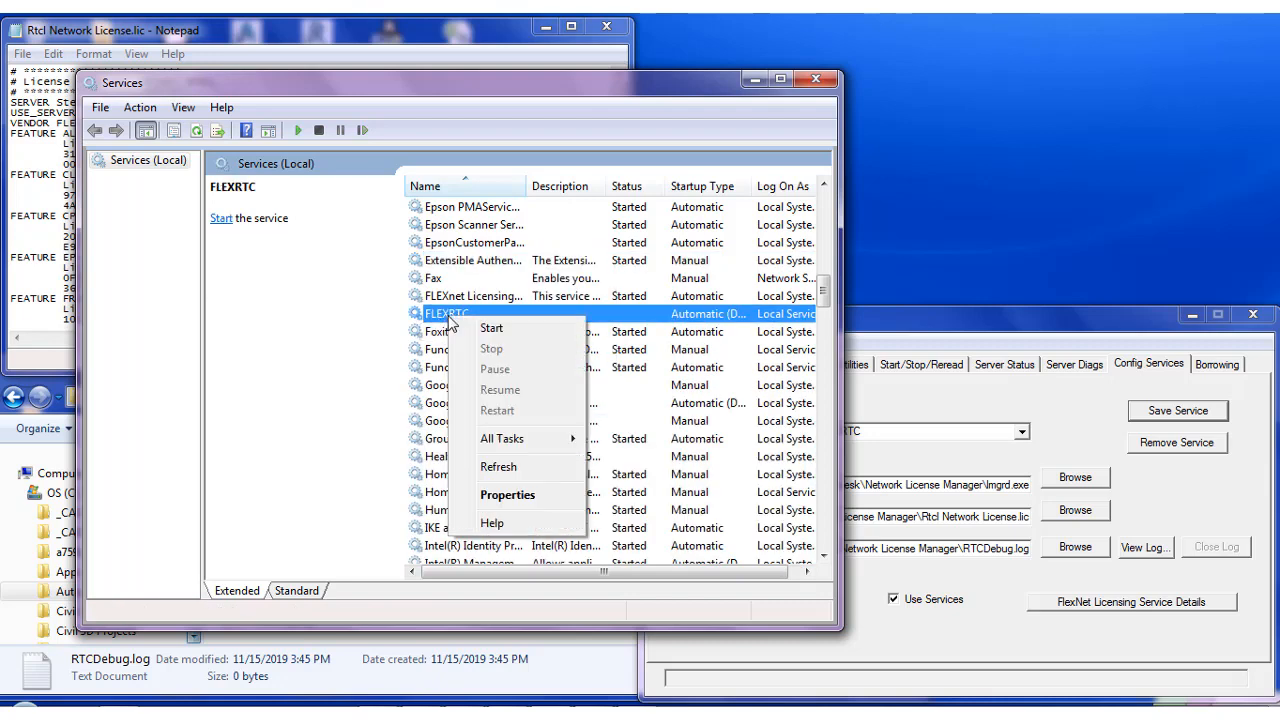
{"action": "left_click", "coordinate": [512, 494]}
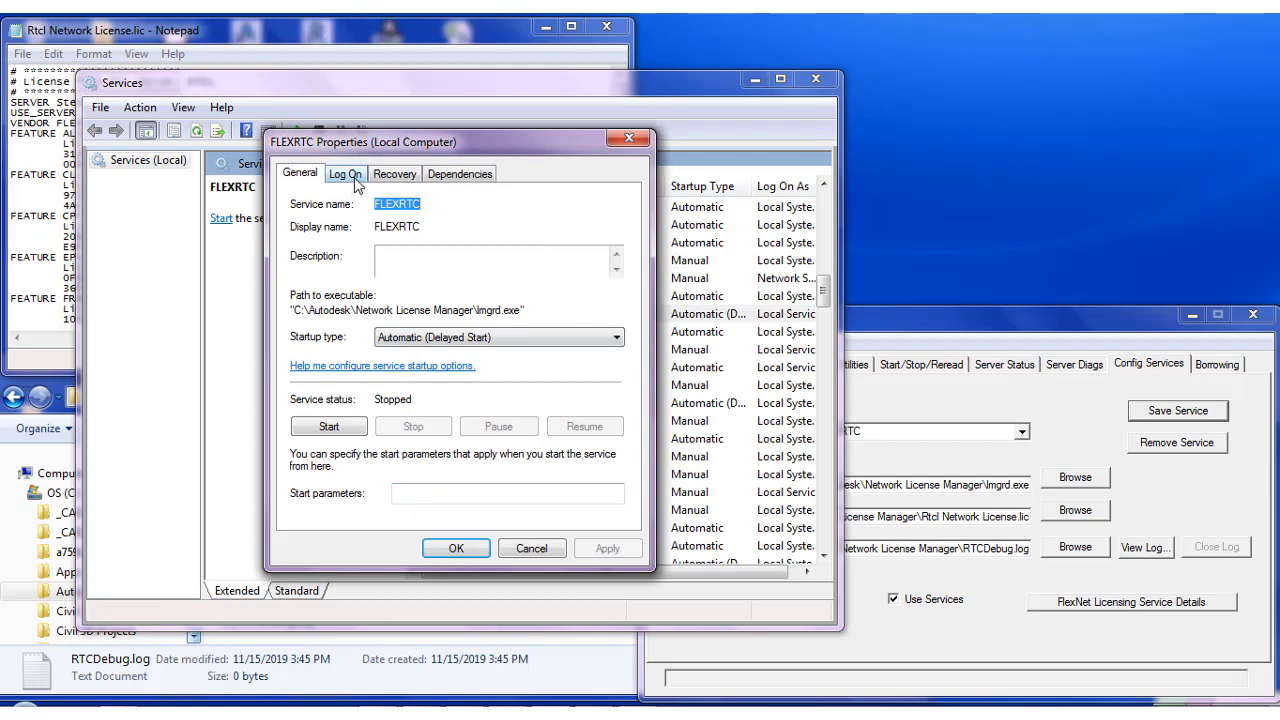
{"action": "left_click", "coordinate": [358, 176]}
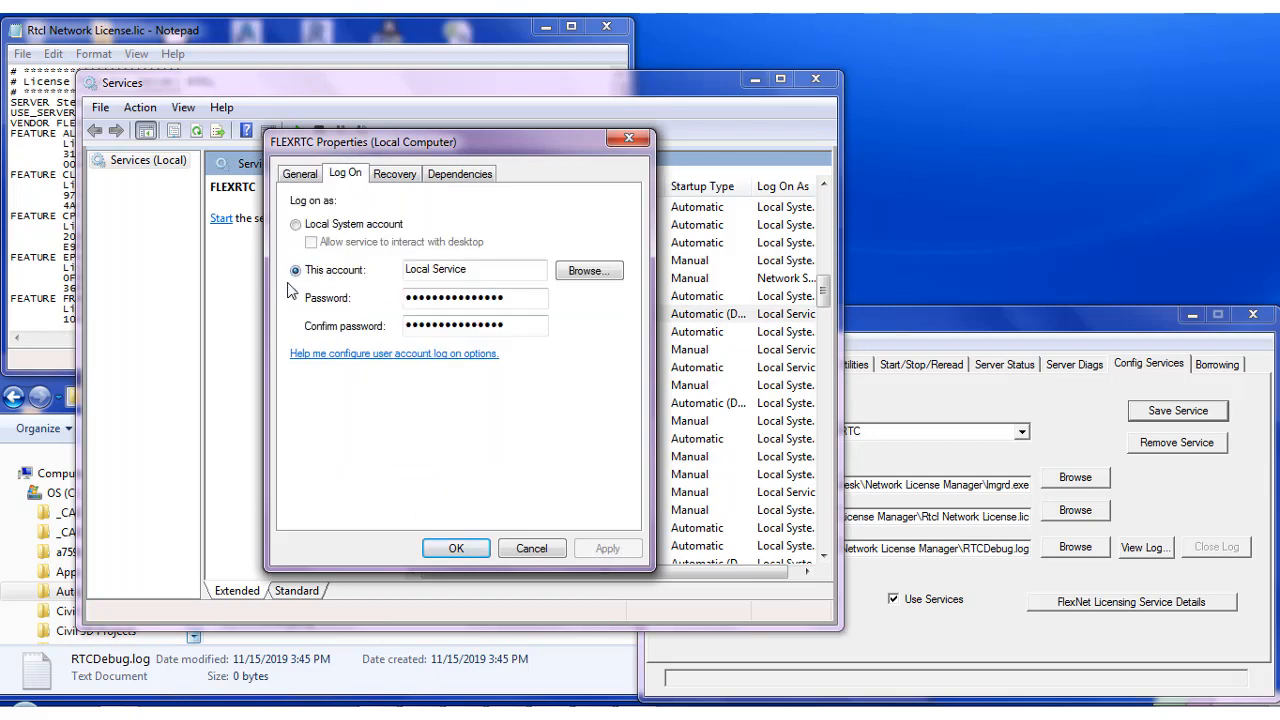
{"action": "left_click", "coordinate": [330, 225]}
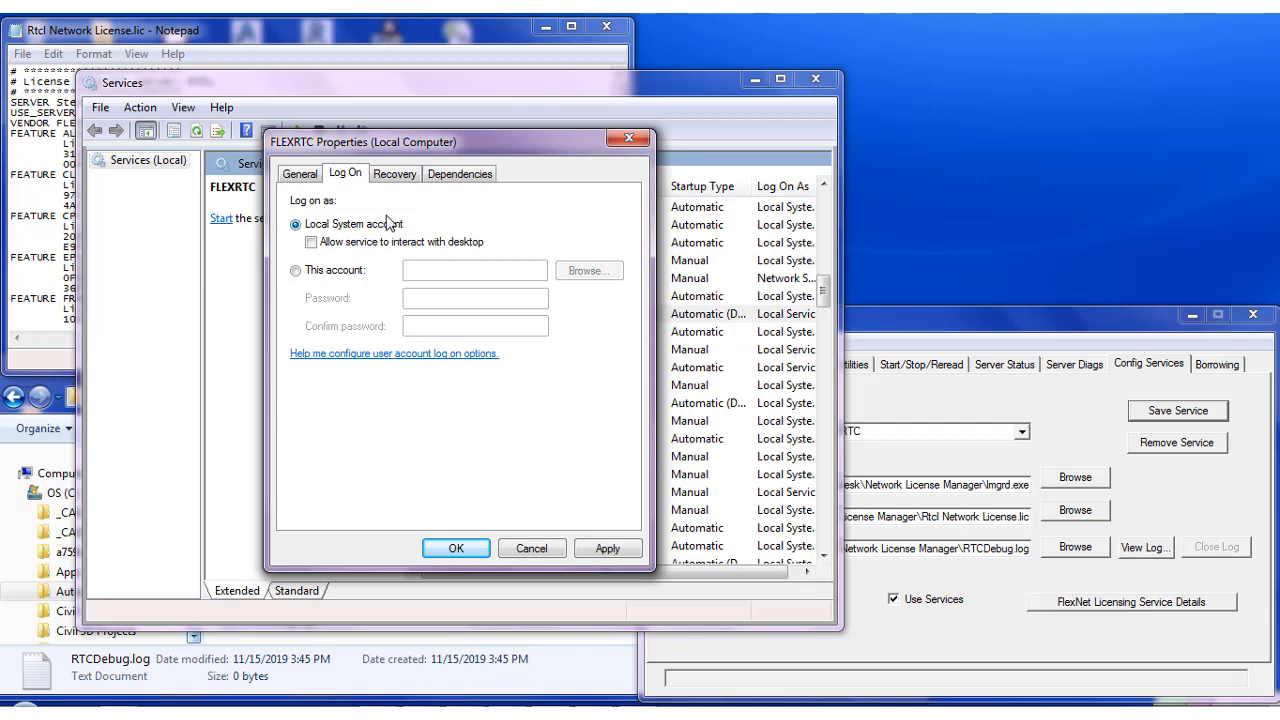
{"action": "left_click", "coordinate": [608, 549]}
{"action": "left_click", "coordinate": [457, 549]}
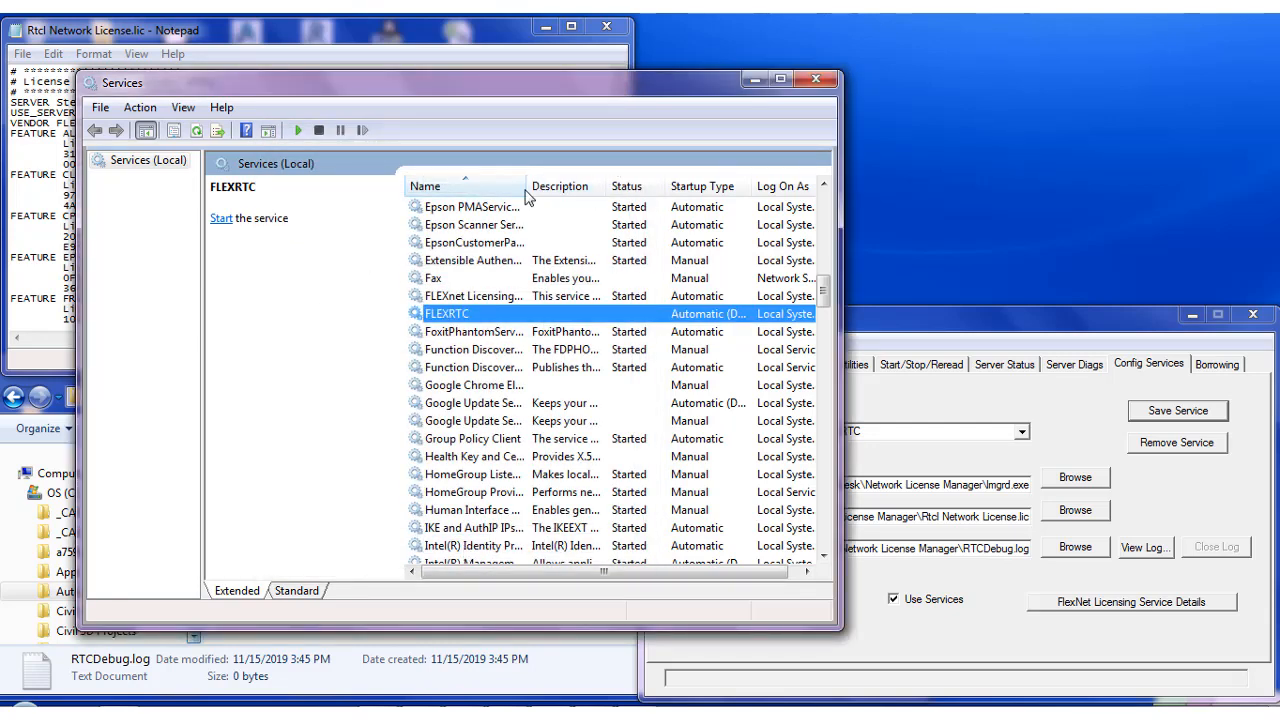
{"action": "left_click", "coordinate": [815, 80]}
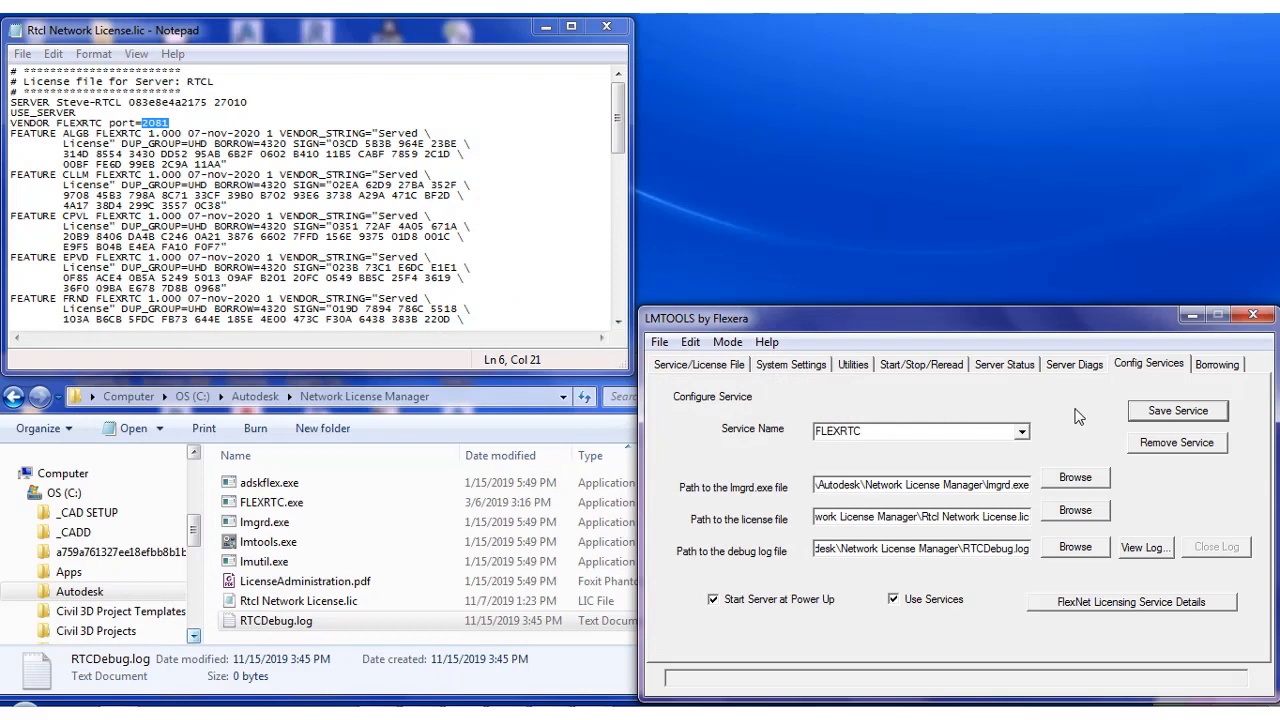
Start the FLEXRTC license server from the start/stop/reread settings in LMTOOLS
{"action": "left_click", "coordinate": [931, 365]}
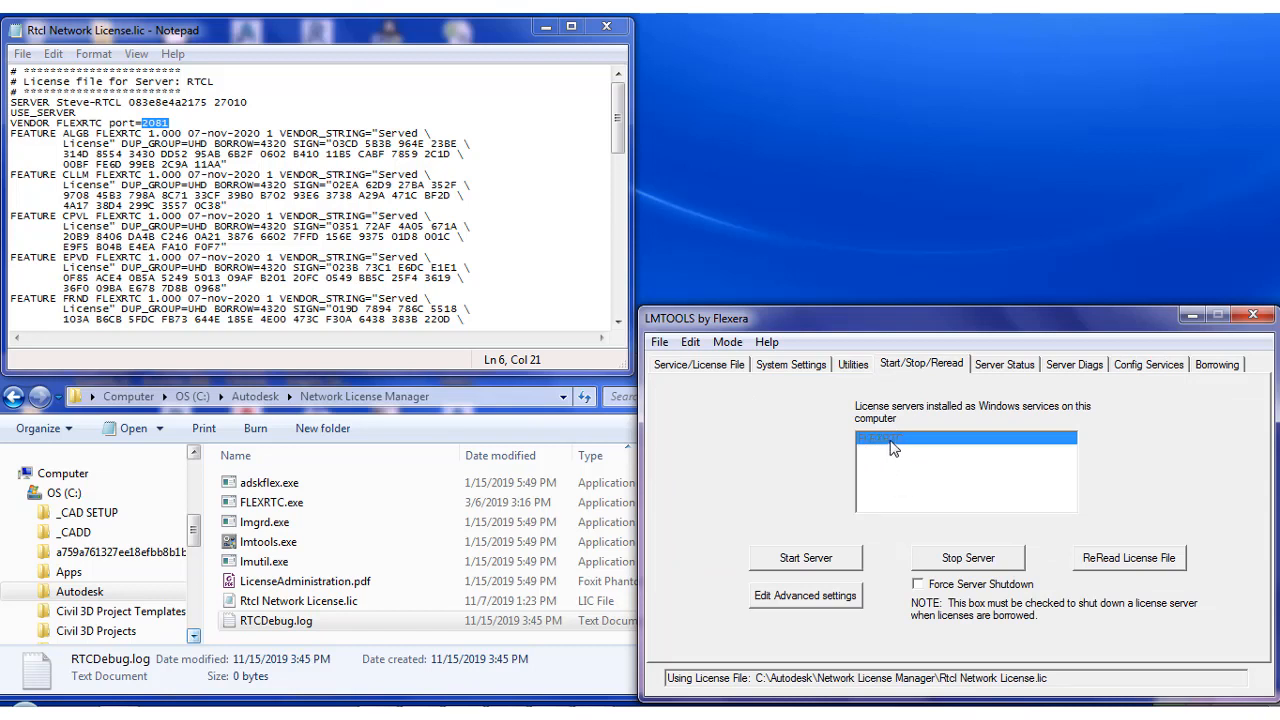
{"action": "left_click", "coordinate": [803, 563]}
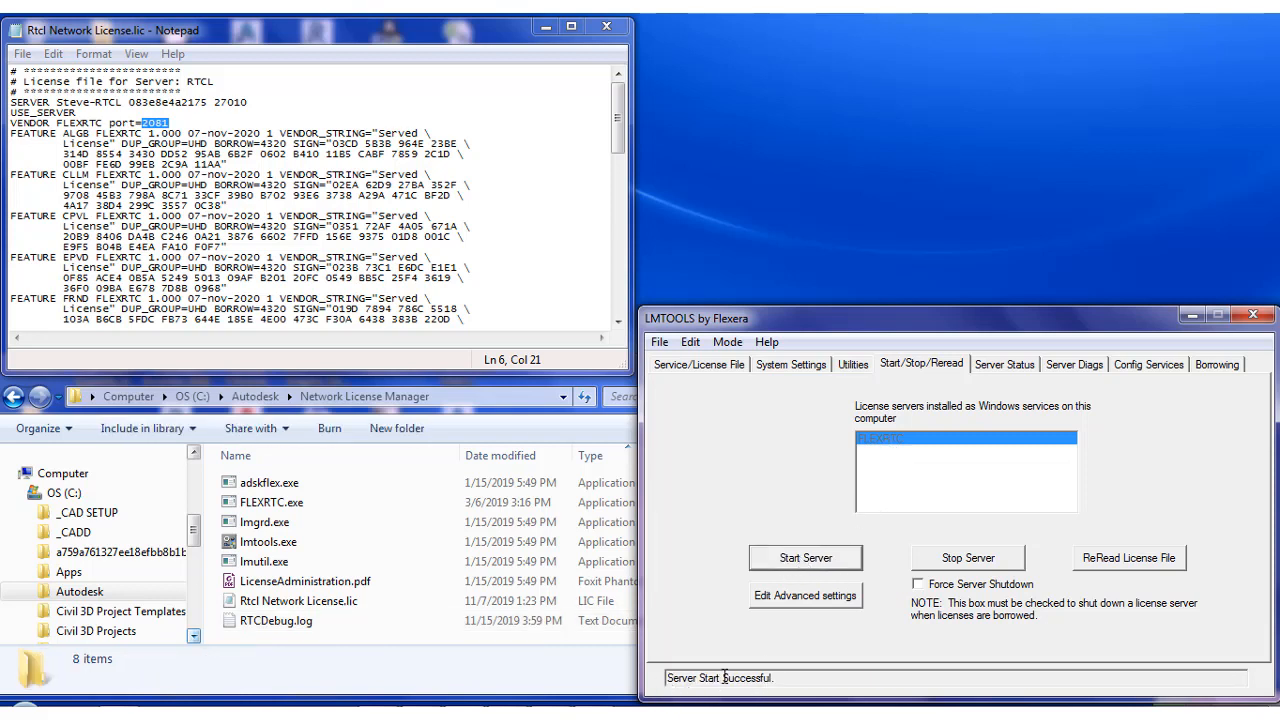
{"action": "left_click_drag", "start_coordinate": [776, 678], "coordinate": [650, 678]}
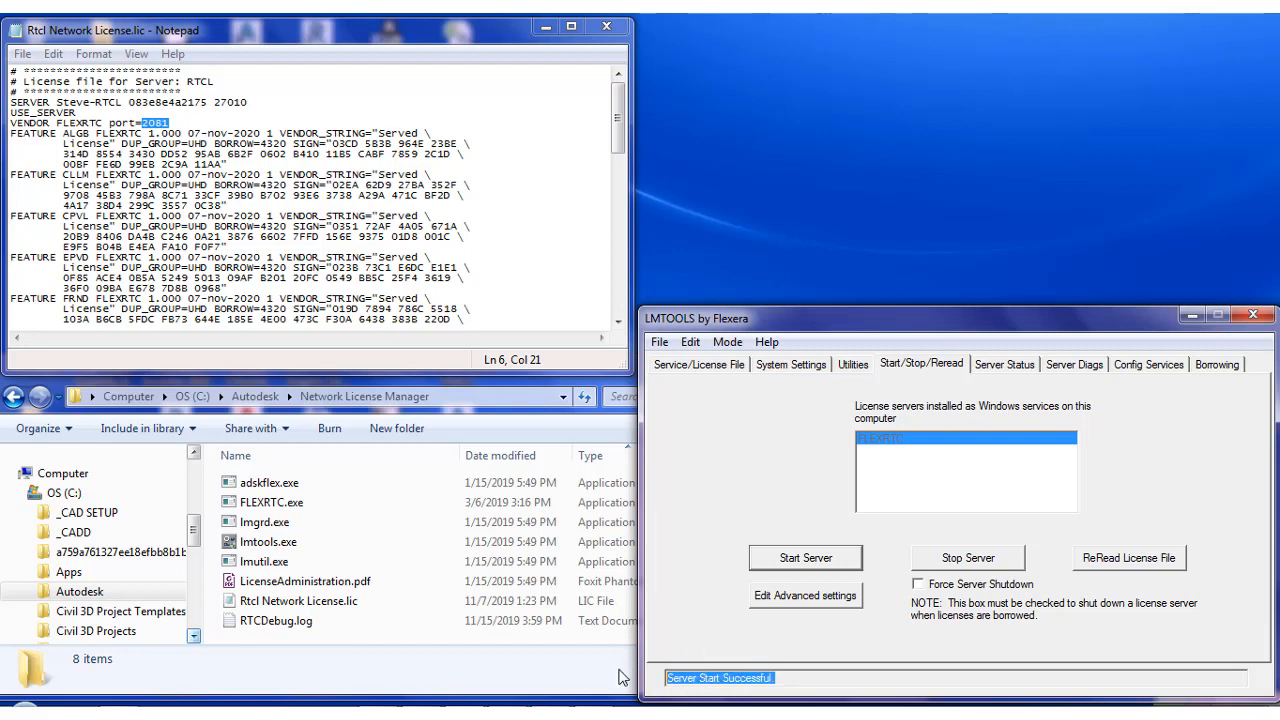
{"action": "left_click", "coordinate": [785, 677]}
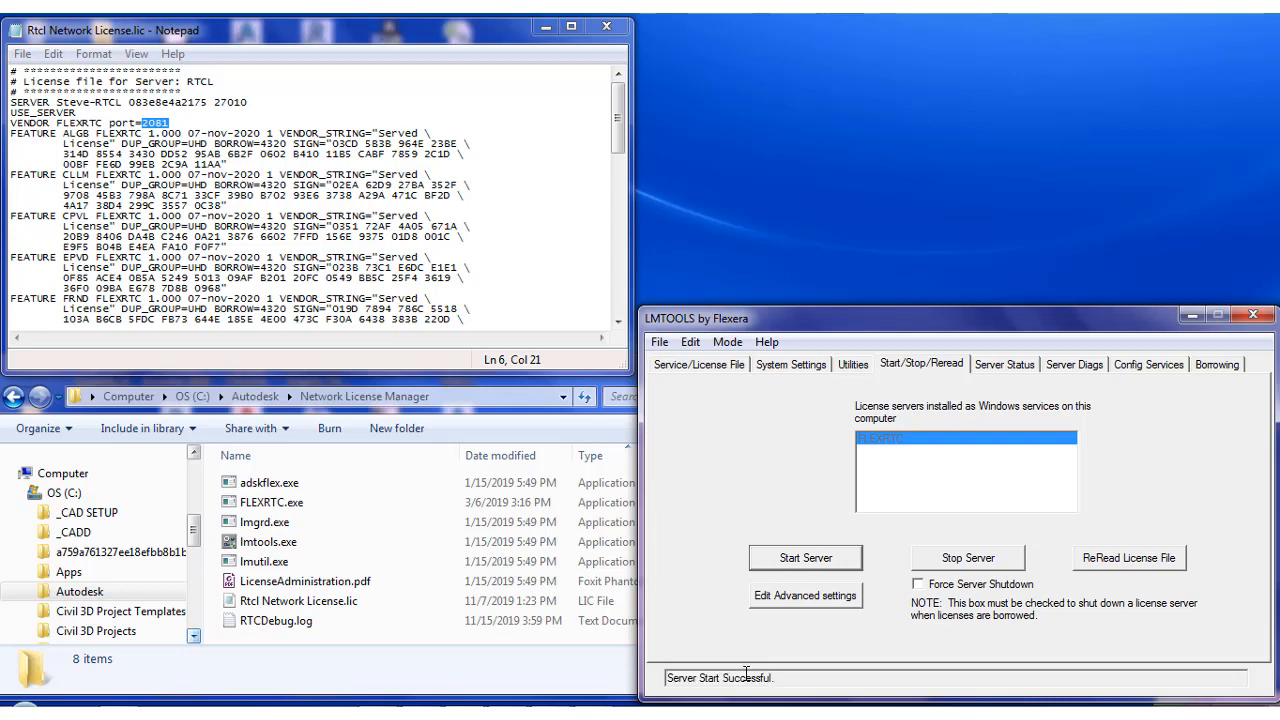
Inspect the properties of FLEXRTC.exe in the Network License Manager folder
{"action": "left_click", "coordinate": [275, 503]}
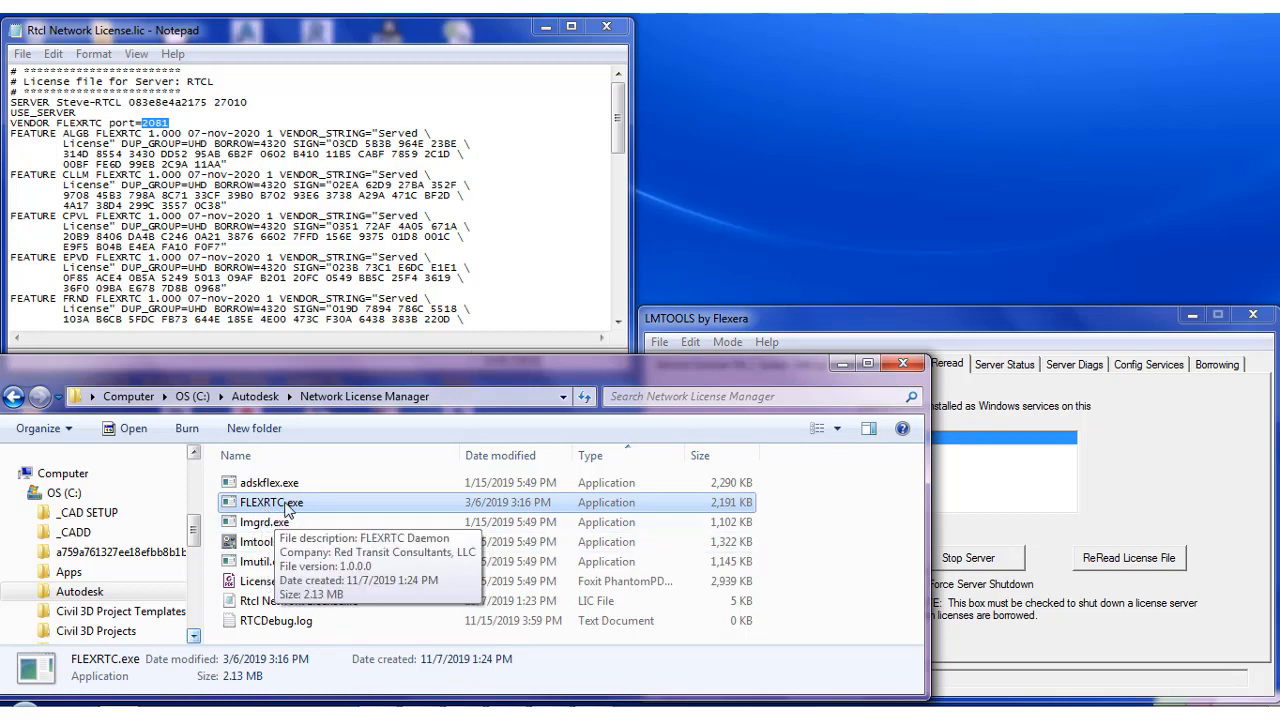
{"action": "right_click", "coordinate": [284, 503]}
{"action": "left_click", "coordinate": [342, 490]}
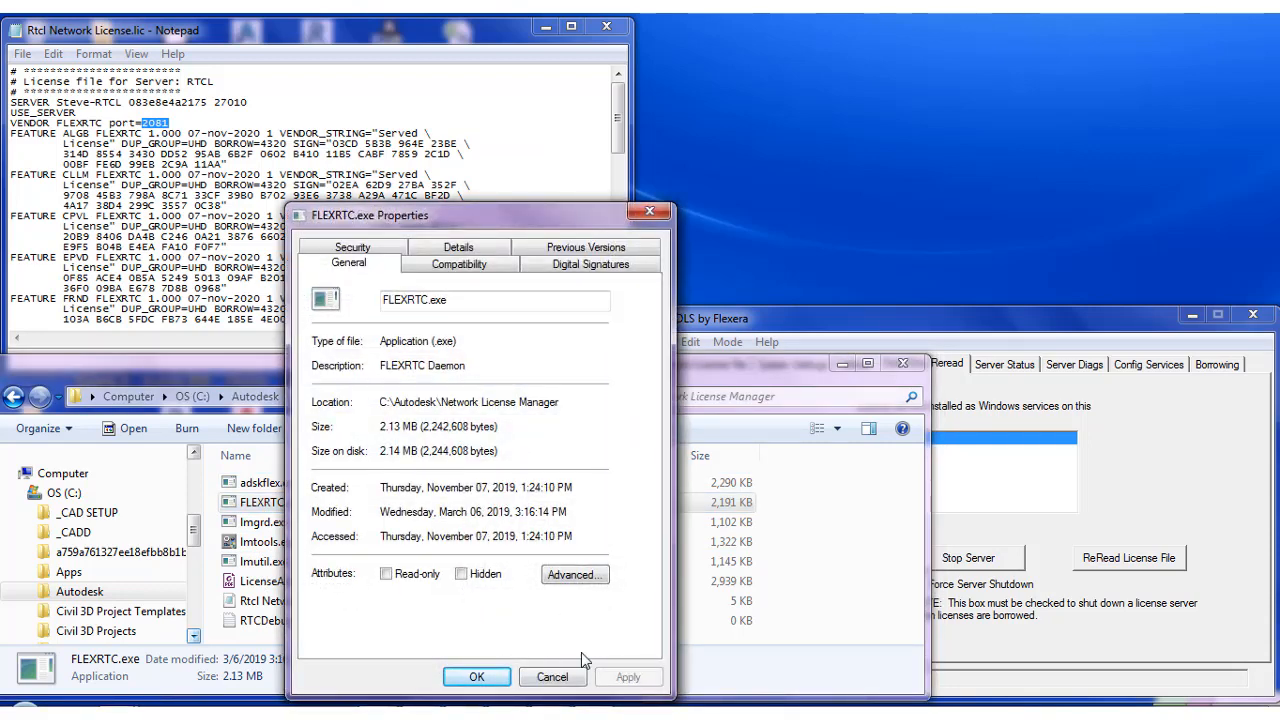
{"action": "left_click", "coordinate": [552, 677]}
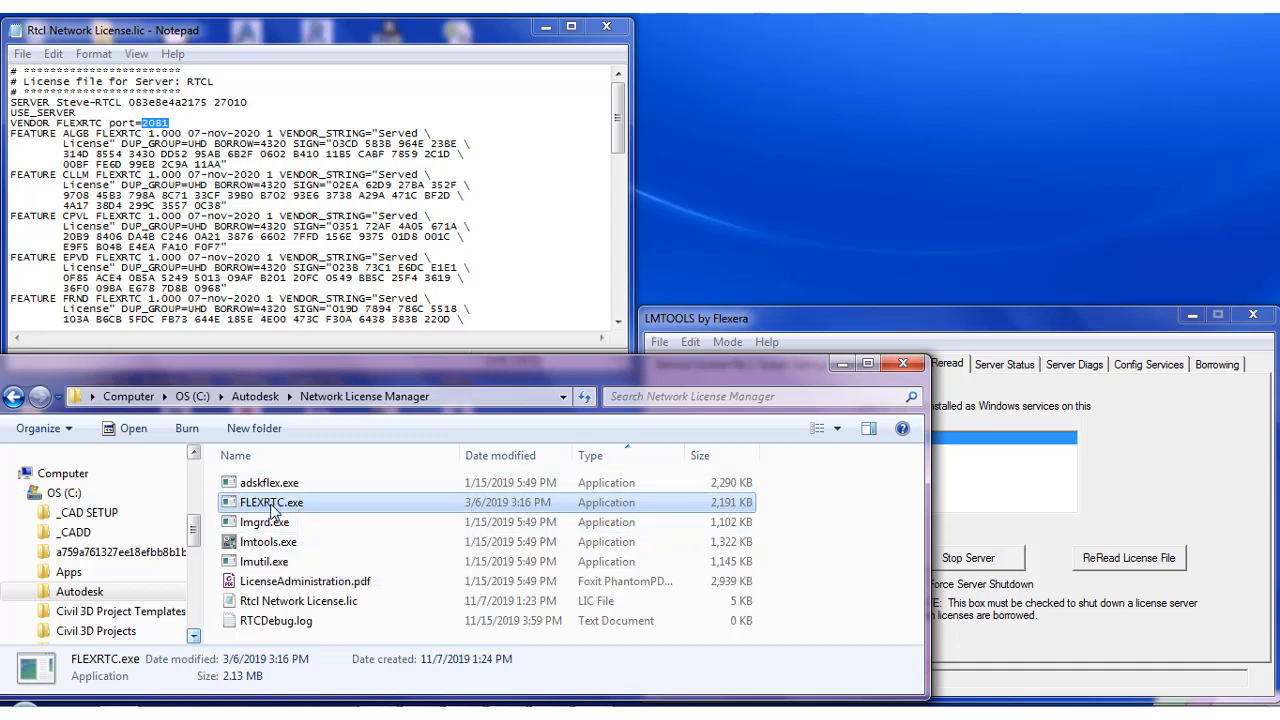
{"action": "left_click", "coordinate": [981, 530]}
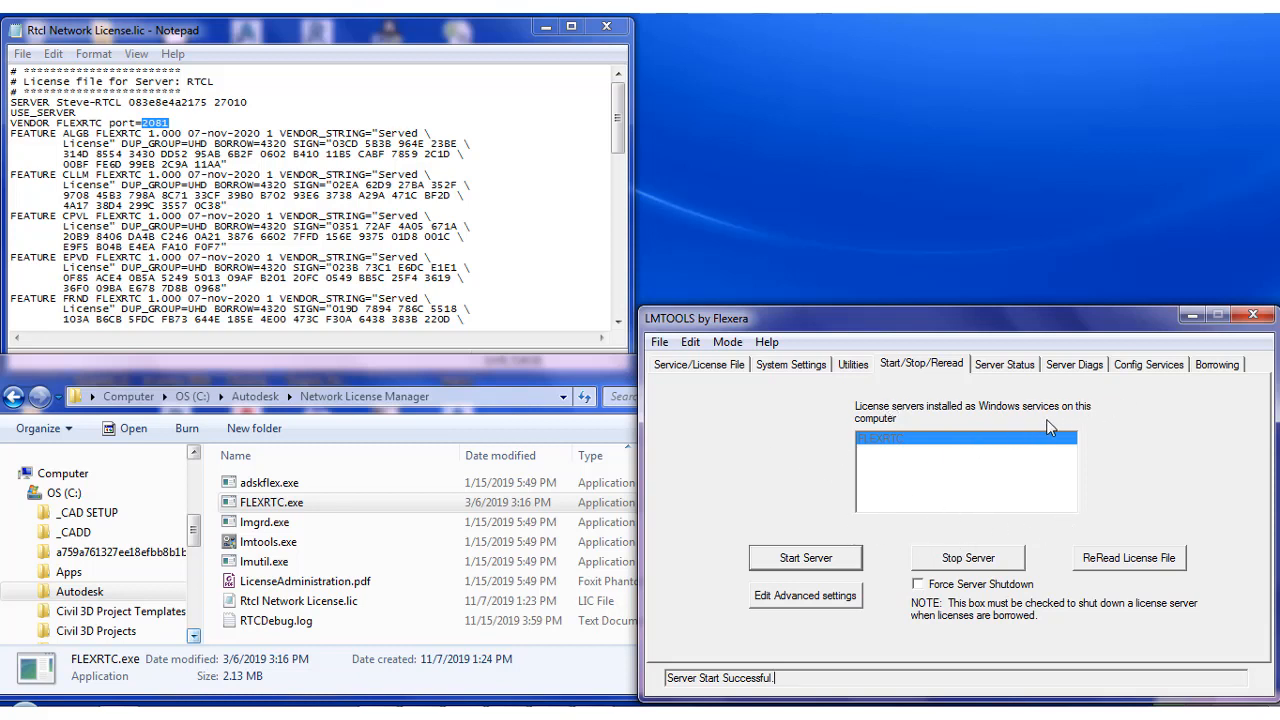
Perform a status enquiry on the running license server
{"action": "left_click", "coordinate": [1000, 370]}
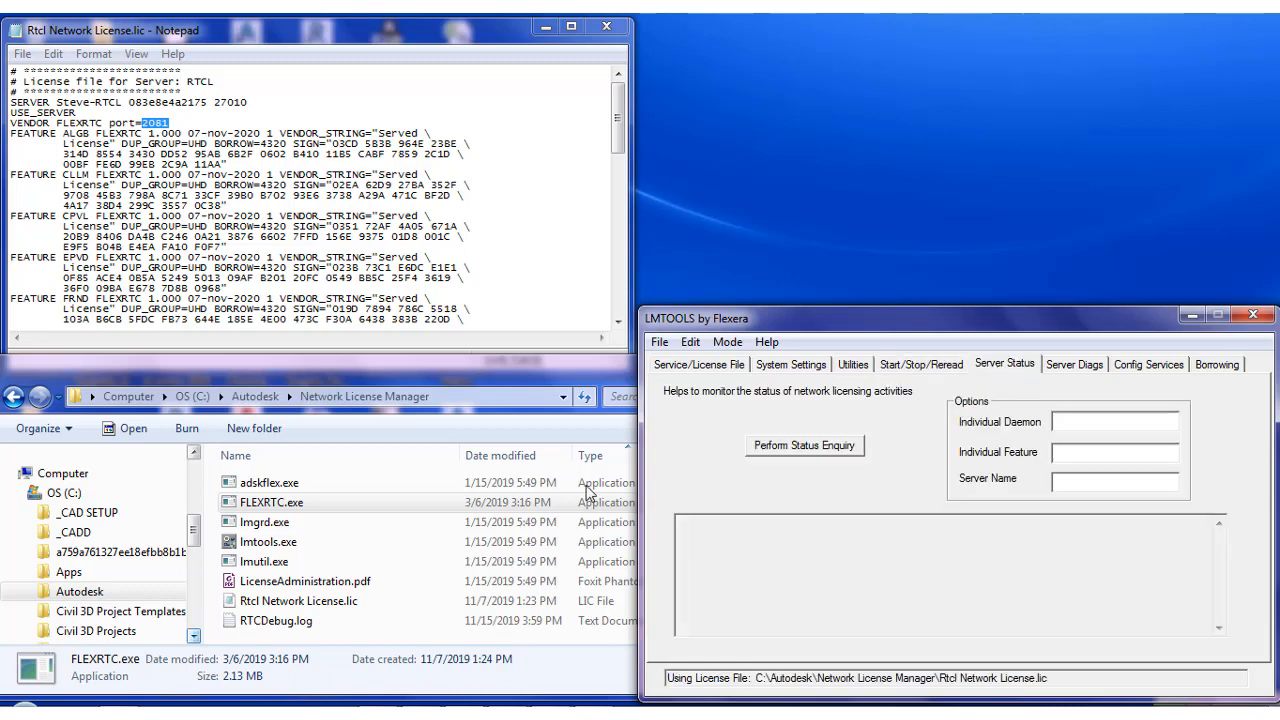
{"action": "left_click", "coordinate": [808, 447]}
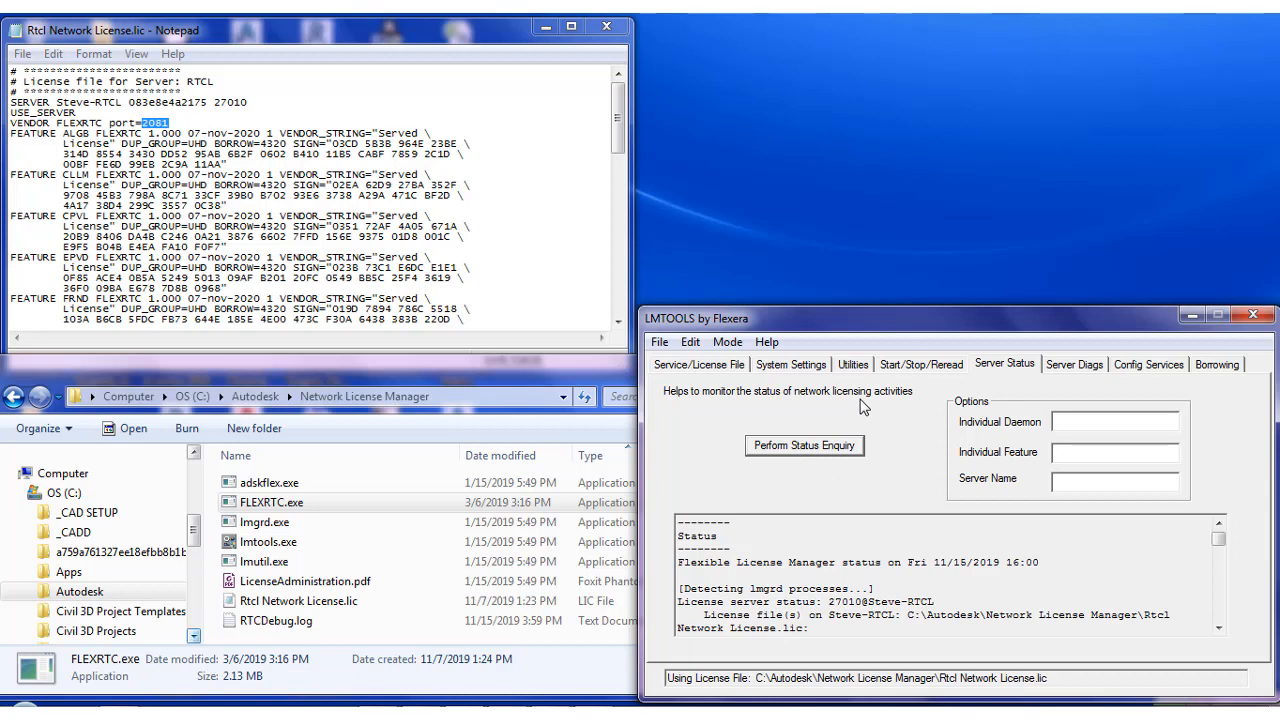
{"action": "left_click", "coordinate": [1136, 366]}
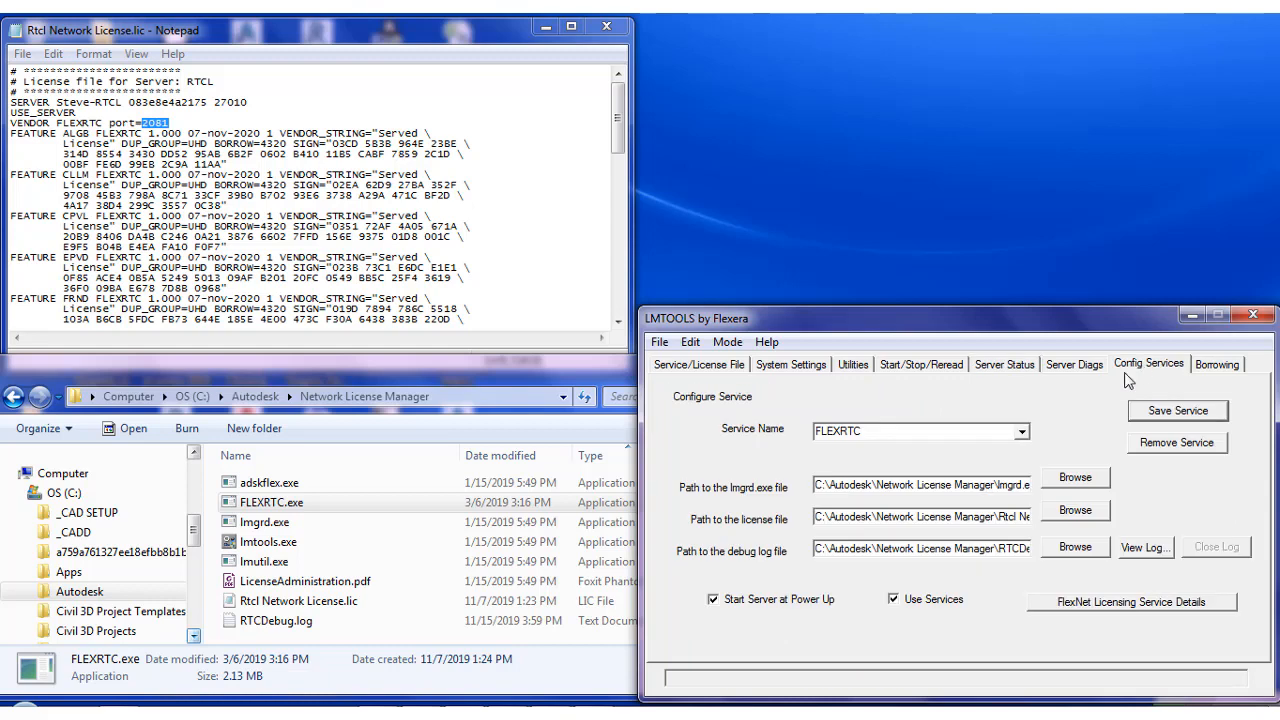
{"action": "left_click", "coordinate": [1025, 437]}
{"action": "left_click", "coordinate": [1020, 410]}
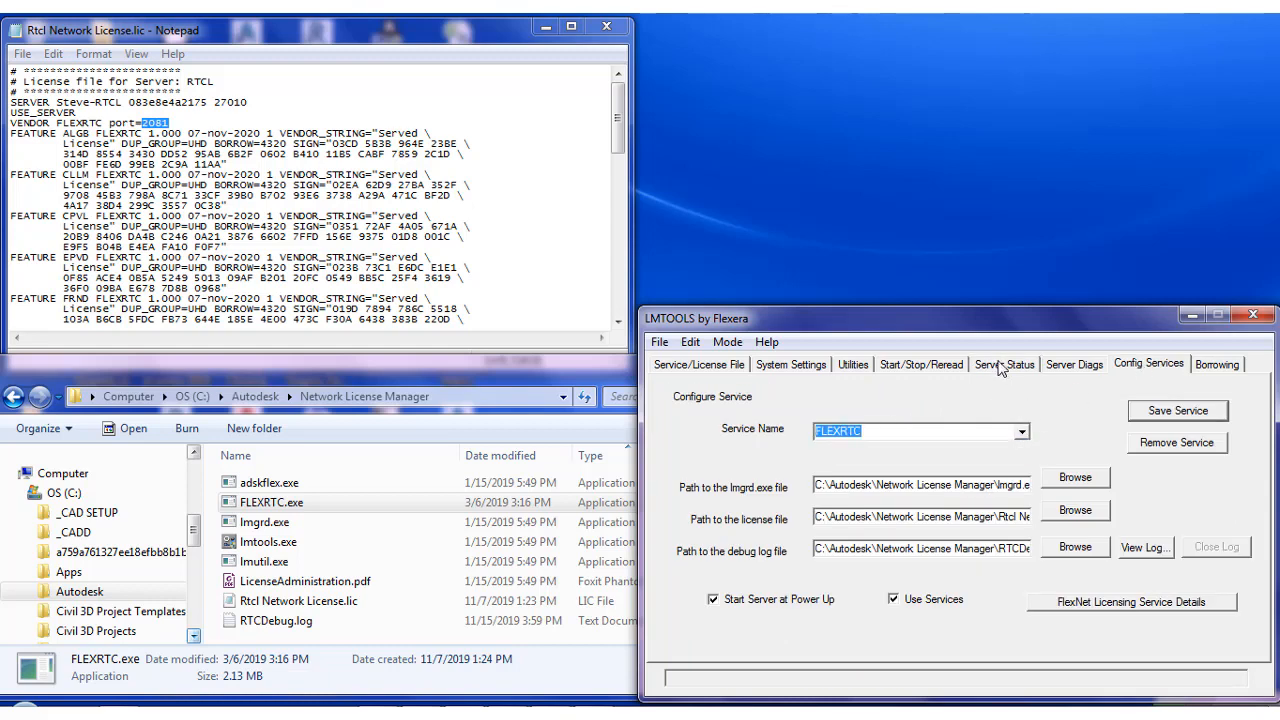
{"action": "left_click", "coordinate": [1000, 367]}
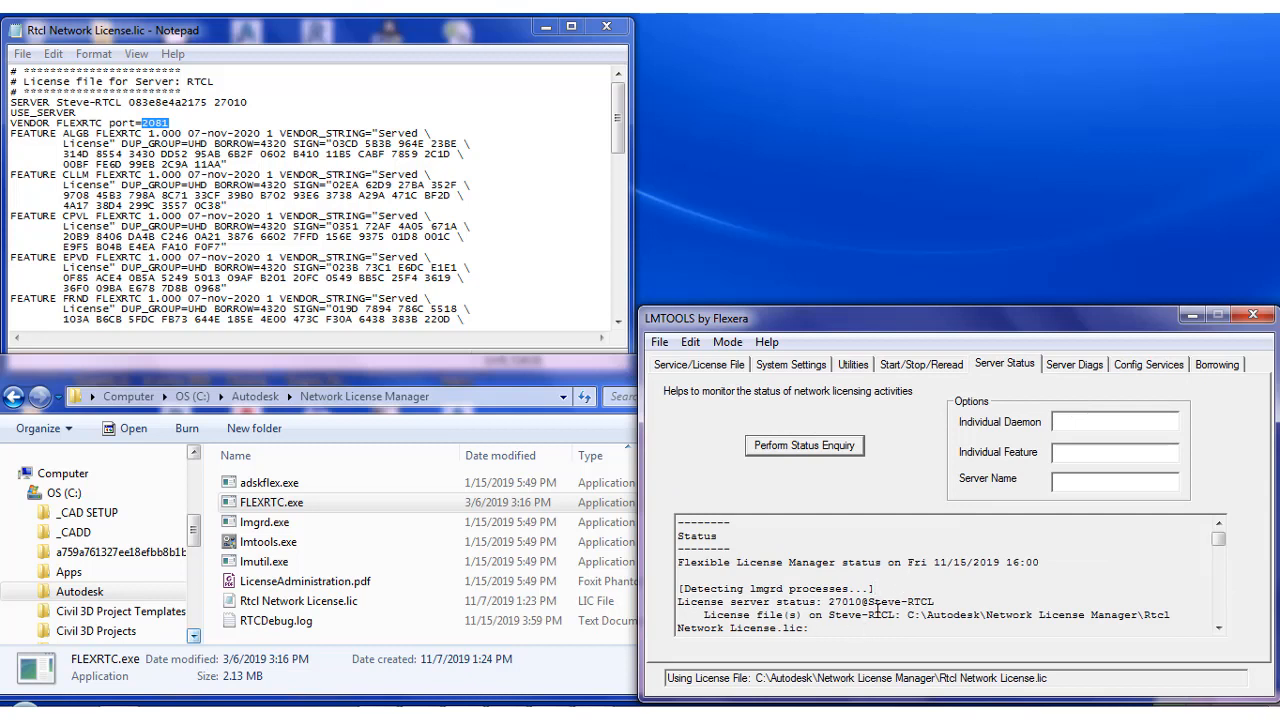
Review the status enquiry output for the license server, vendor daemon and feature usage
{"action": "left_click_drag", "start_coordinate": [830, 604], "coordinate": [945, 601]}
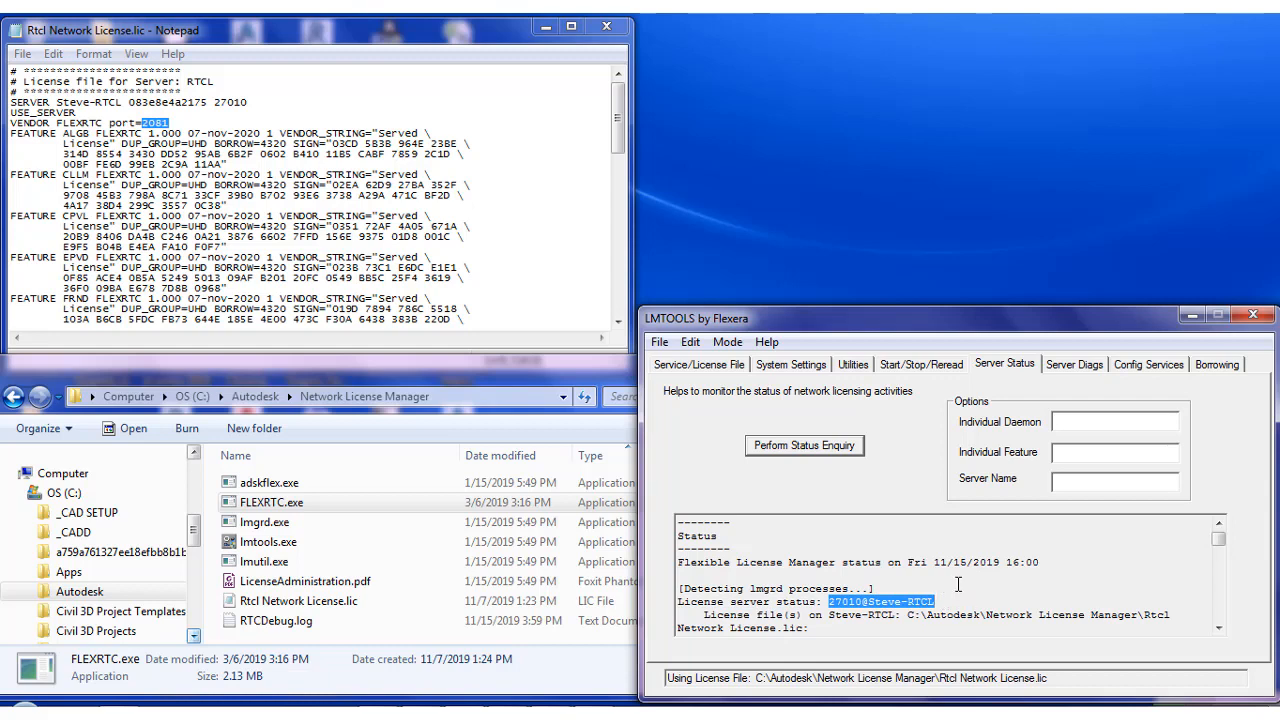
{"action": "left_click", "coordinate": [955, 585]}
{"action": "scroll", "coordinate": [900, 575], "scroll_direction": "down", "scroll_amount": 2}
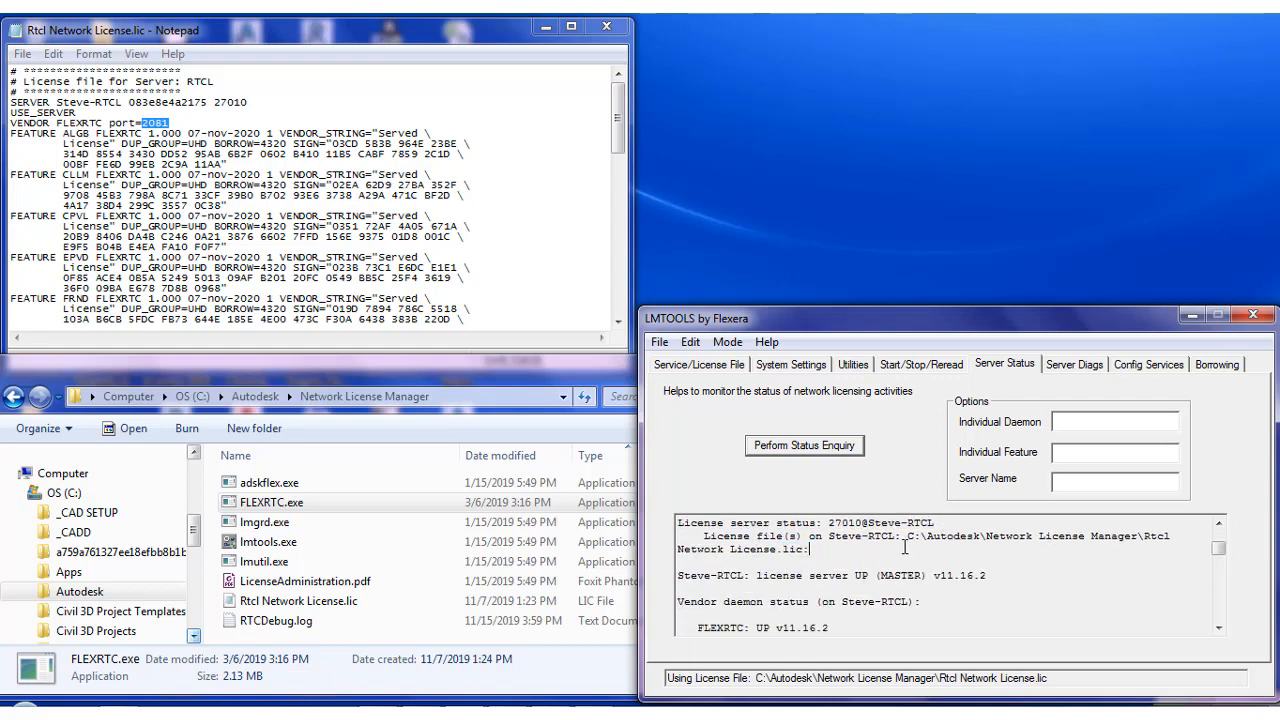
{"action": "left_click_drag", "start_coordinate": [810, 549], "coordinate": [888, 537]}
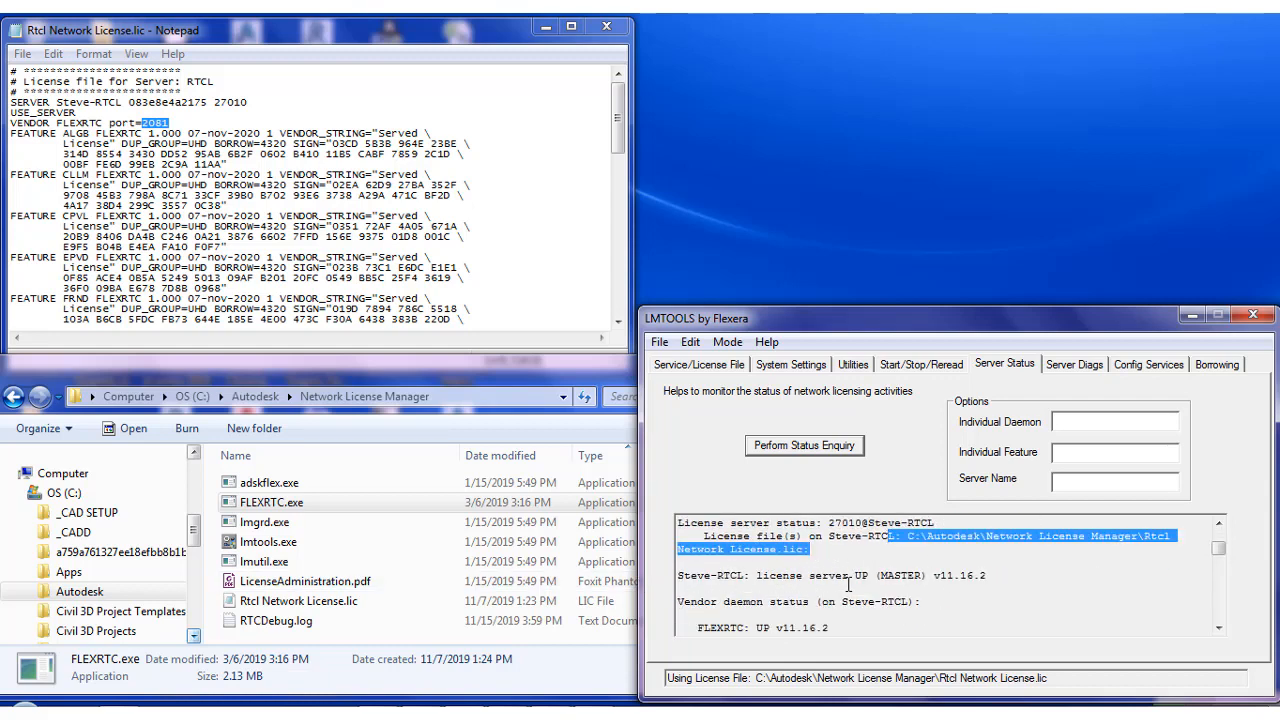
{"action": "double_click", "coordinate": [733, 627]}
{"action": "scroll", "coordinate": [812, 600], "scroll_direction": "down", "scroll_amount": 1}
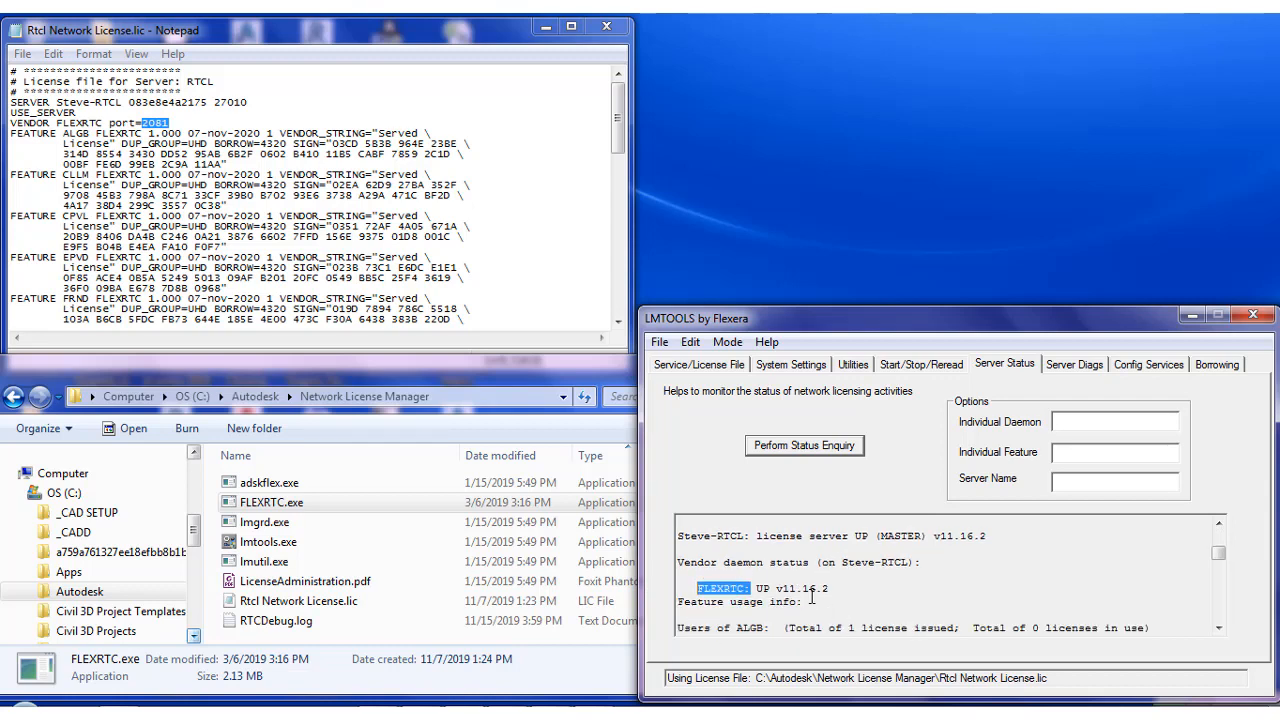
{"action": "scroll", "coordinate": [806, 601], "scroll_direction": "down", "scroll_amount": 1}
{"action": "scroll", "coordinate": [740, 592], "scroll_direction": "down", "scroll_amount": 1}
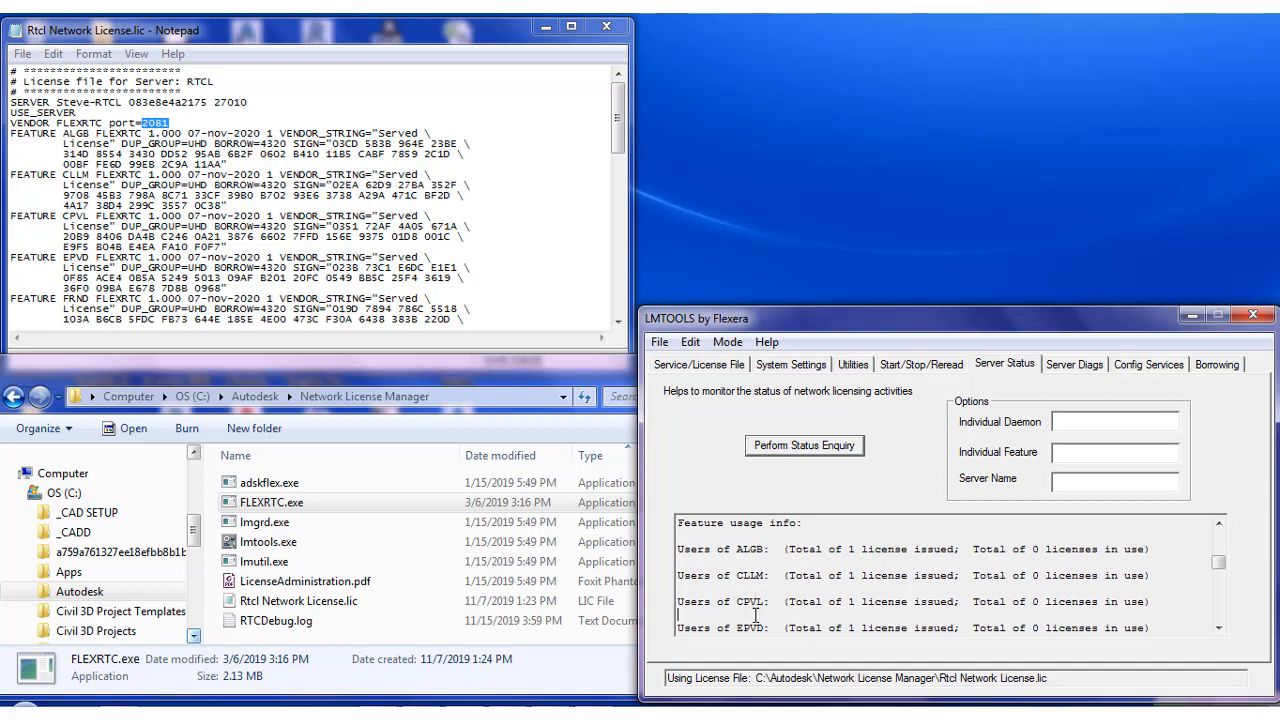
{"action": "scroll", "coordinate": [757, 610], "scroll_direction": "down", "scroll_amount": 1}
{"action": "scroll", "coordinate": [848, 596], "scroll_direction": "down", "scroll_amount": 2}
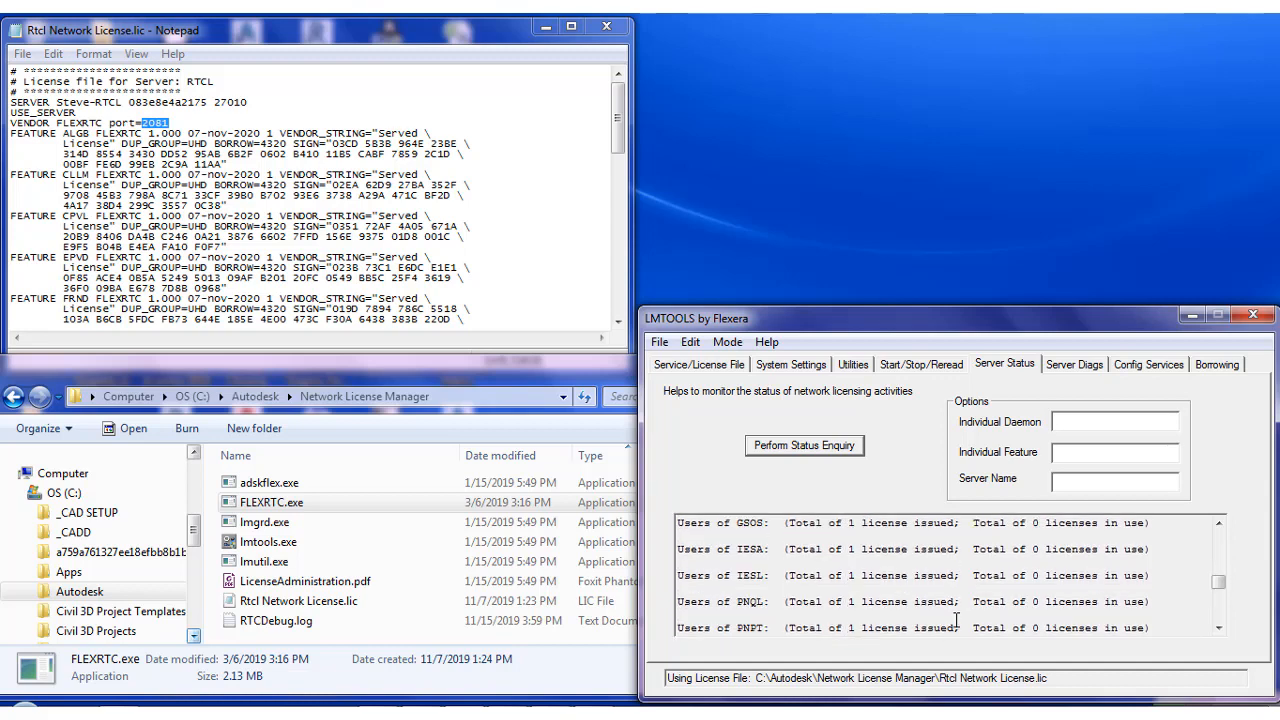
Scroll through the status enquiry results between the license server status and the feature usage list
{"action": "scroll", "coordinate": [1063, 594], "scroll_direction": "down", "scroll_amount": 3}
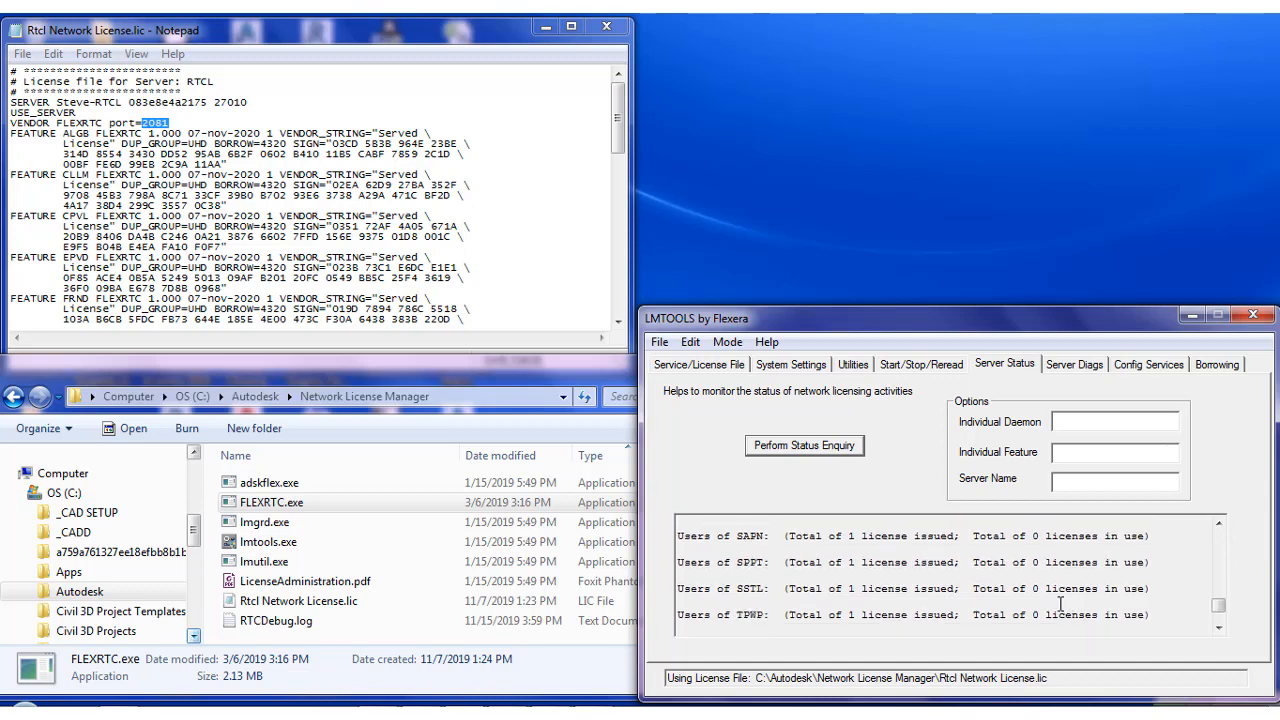
{"action": "scroll", "coordinate": [1015, 582], "scroll_direction": "up", "scroll_amount": 10}
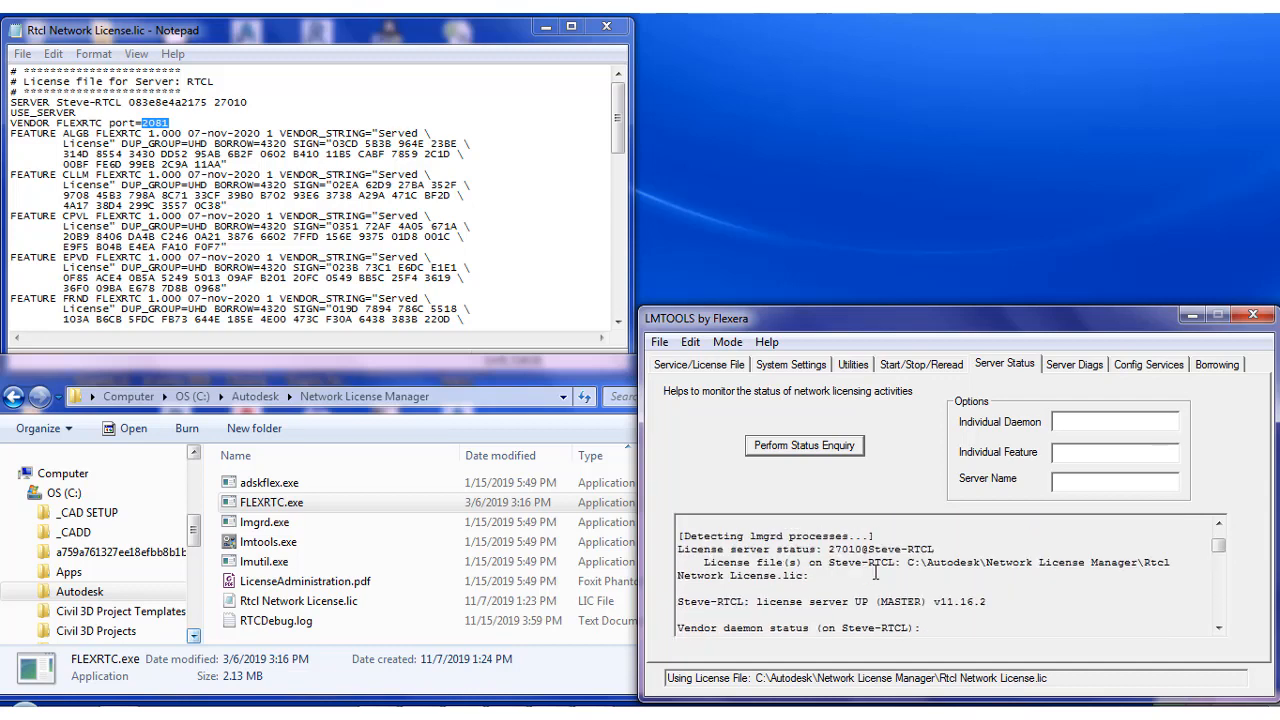
{"action": "scroll", "coordinate": [882, 573], "scroll_direction": "down", "scroll_amount": 5}
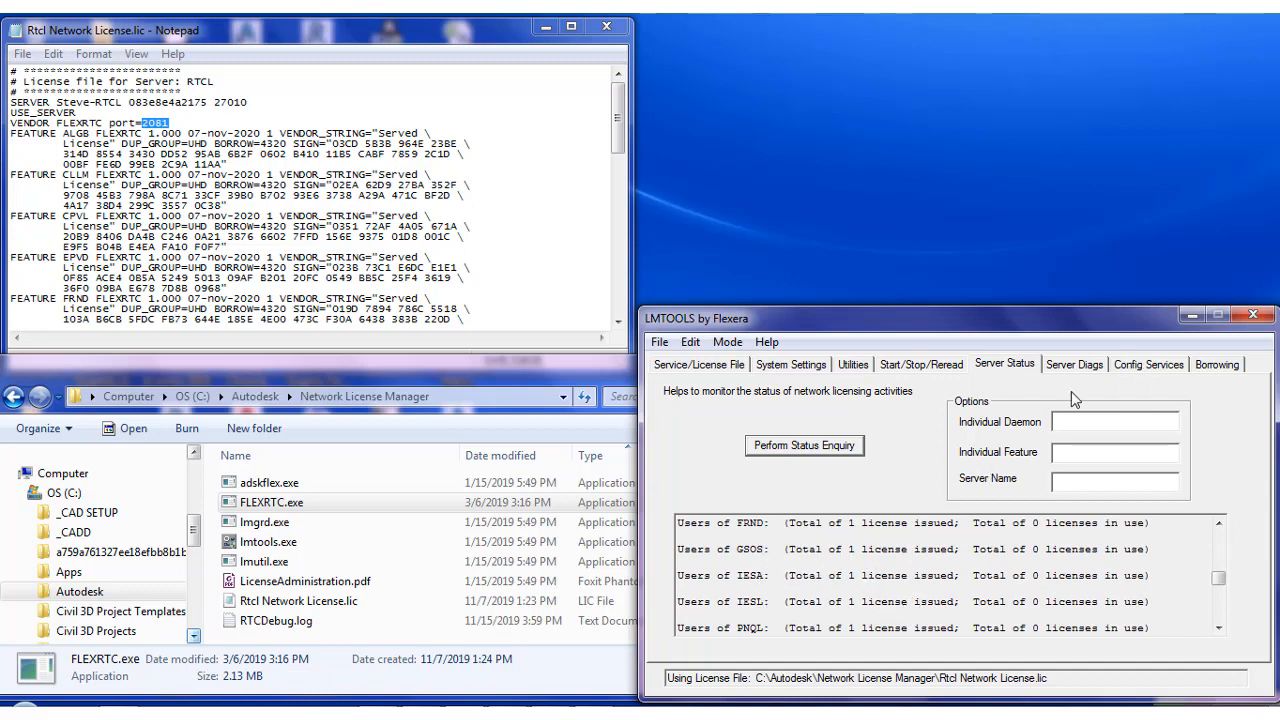
Open the FLEXRTC service's debug log from the service configuration, read through its latest entries, and close it
{"action": "left_click", "coordinate": [1150, 365]}
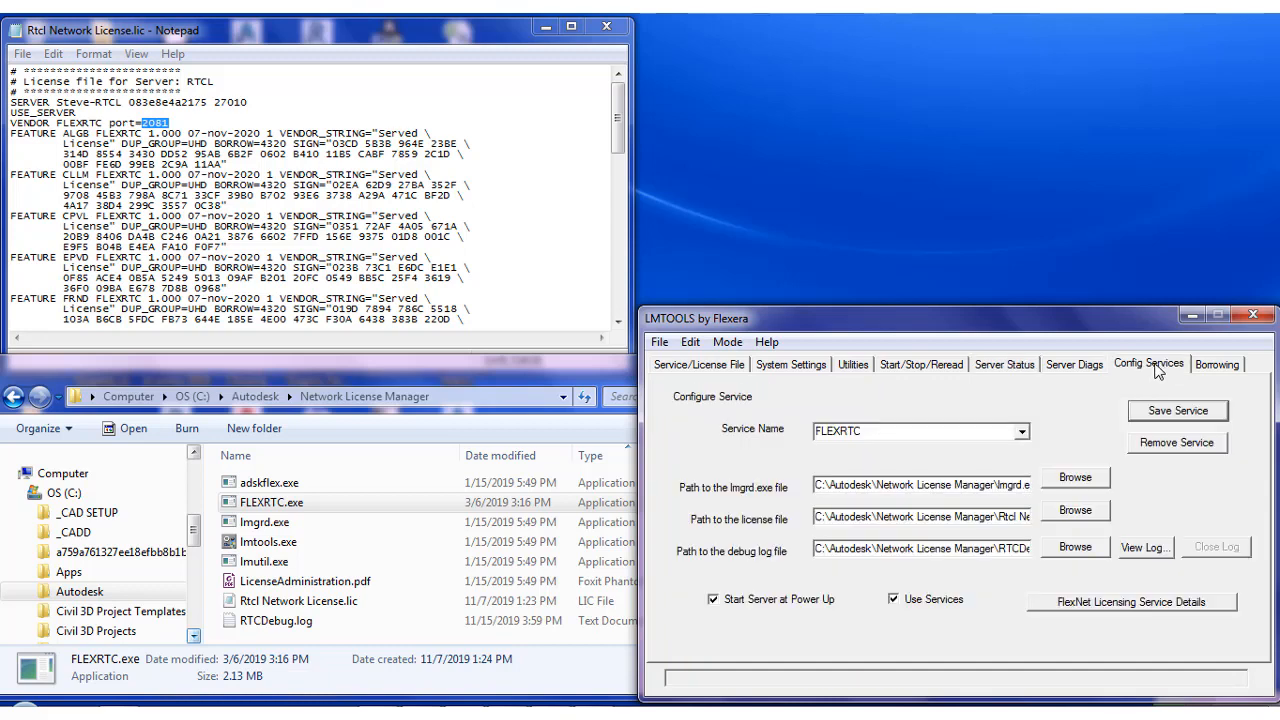
{"action": "left_click", "coordinate": [1145, 548]}
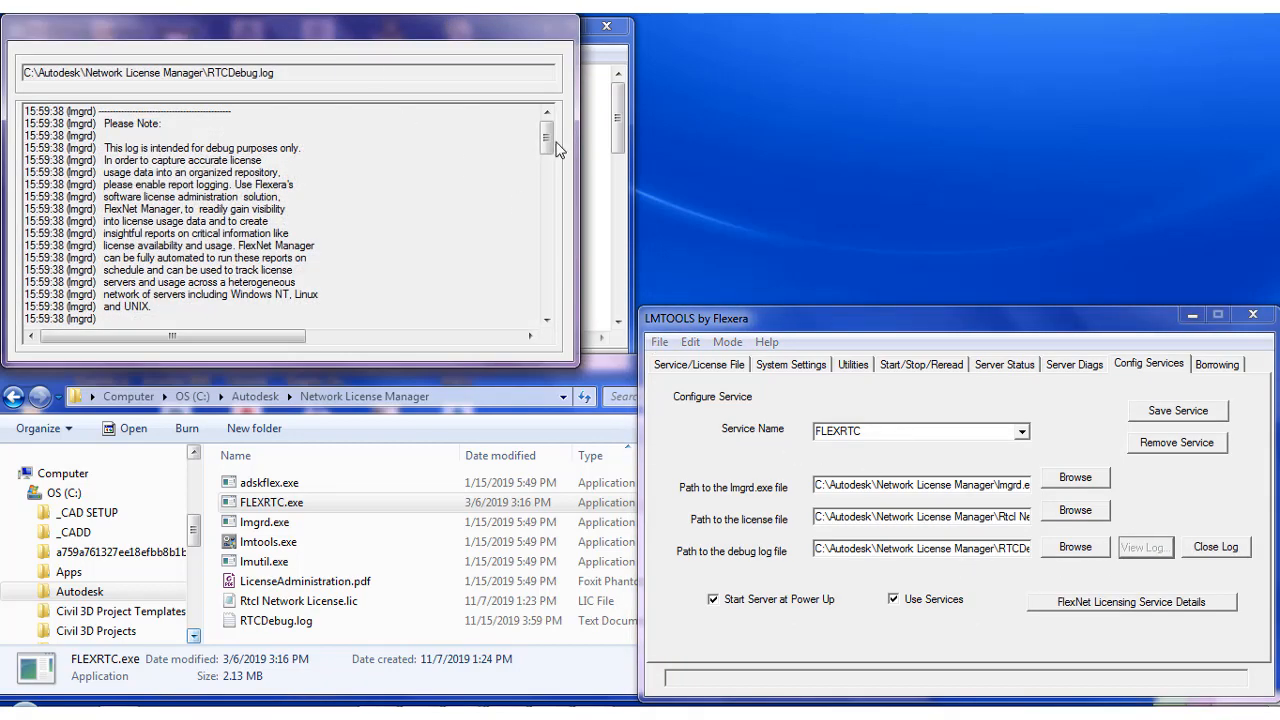
{"action": "left_click_drag", "start_coordinate": [557, 148], "coordinate": [560, 330]}
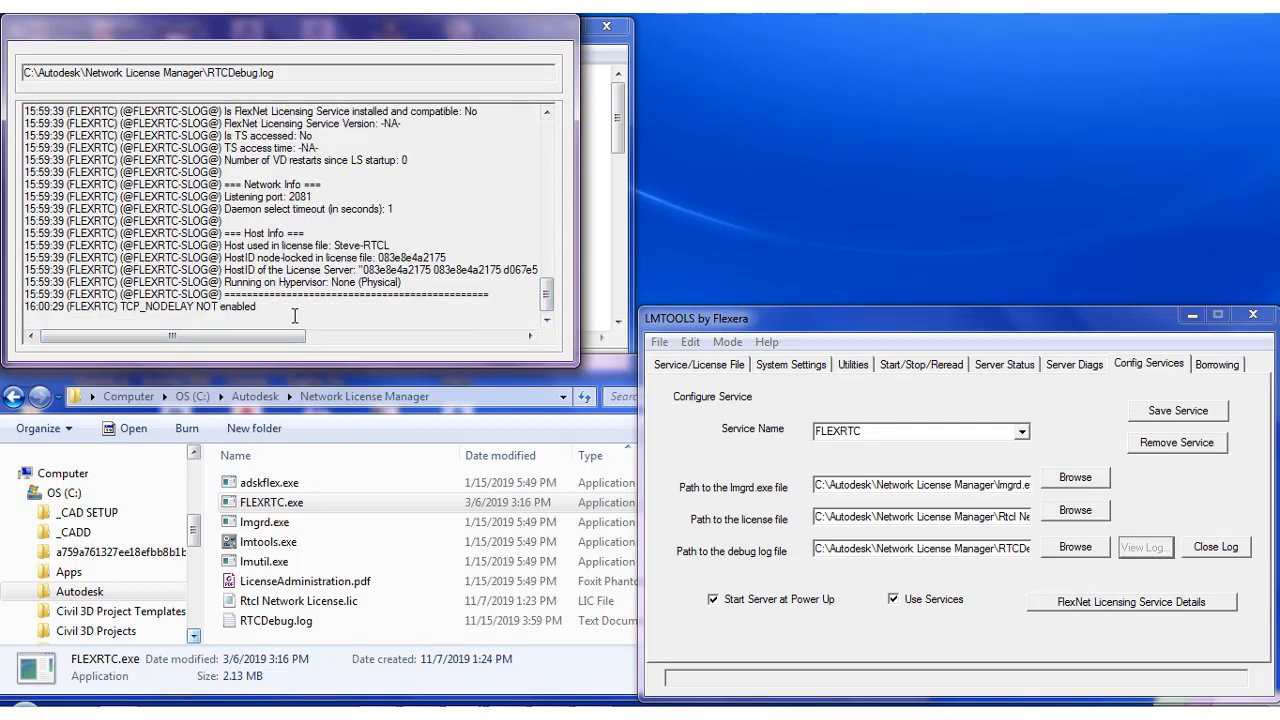
{"action": "left_click_drag", "start_coordinate": [294, 316], "coordinate": [3, 160]}
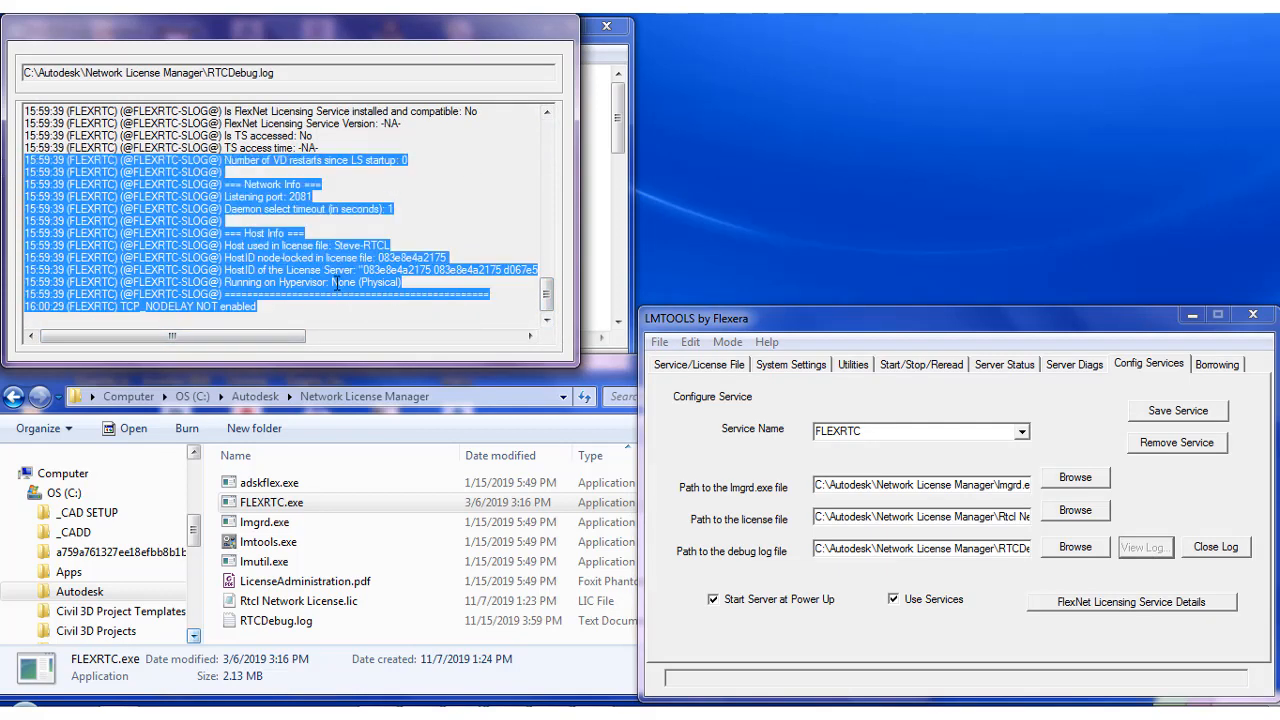
{"action": "left_click_drag", "start_coordinate": [281, 309], "coordinate": [11, 258]}
{"action": "left_click", "coordinate": [353, 257]}
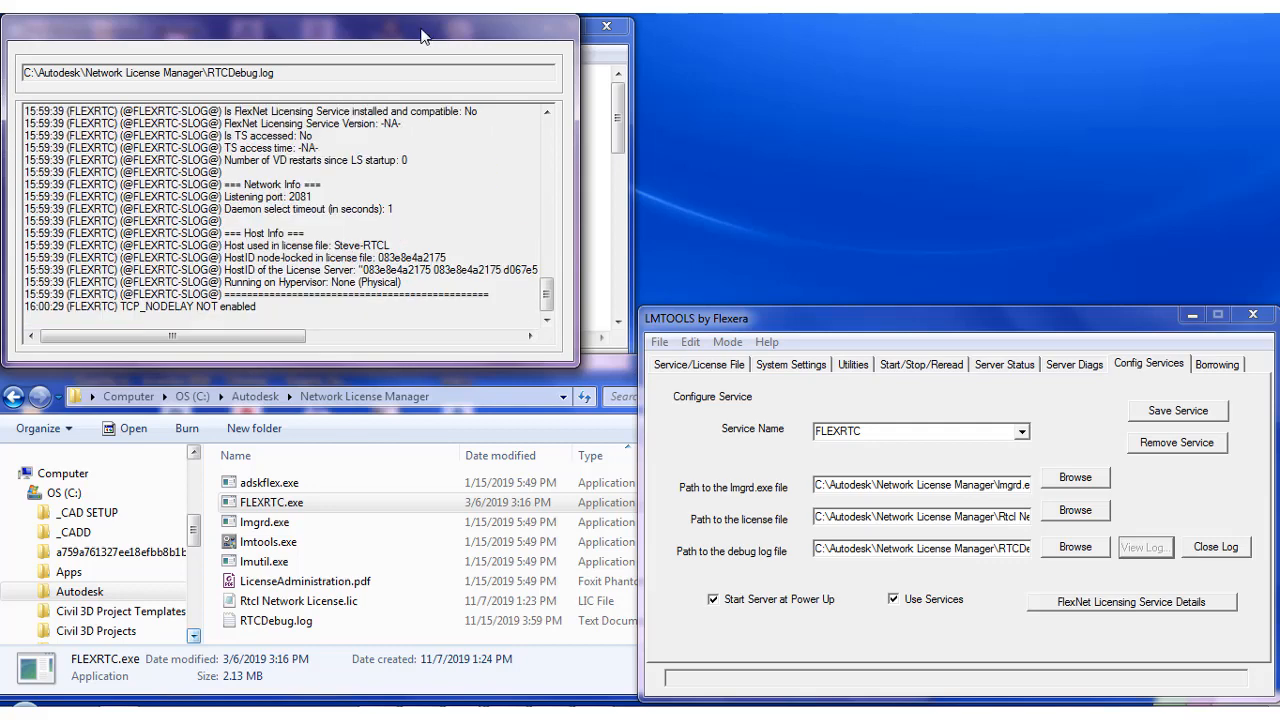
{"action": "left_click", "coordinate": [1215, 548]}
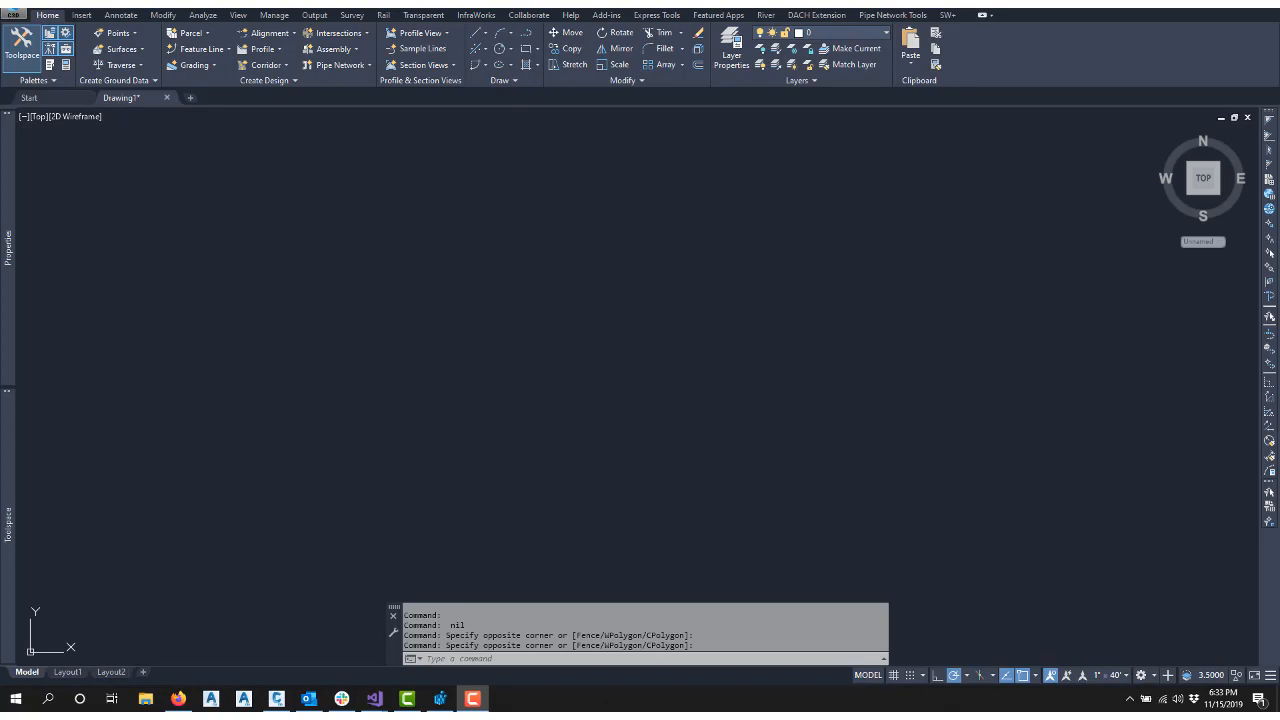
Open the Windows system environment variables dialog by searching for env
{"action": "left_click", "coordinate": [17, 698]}
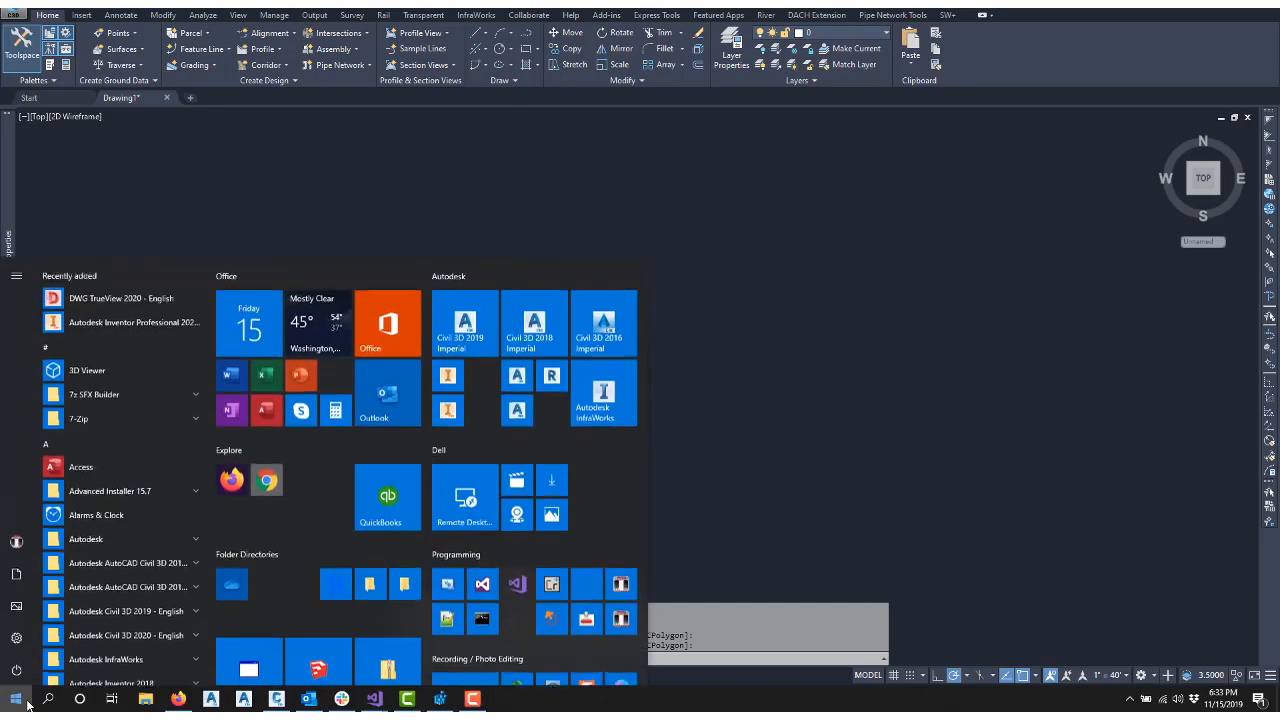
{"action": "type", "text": "env"}
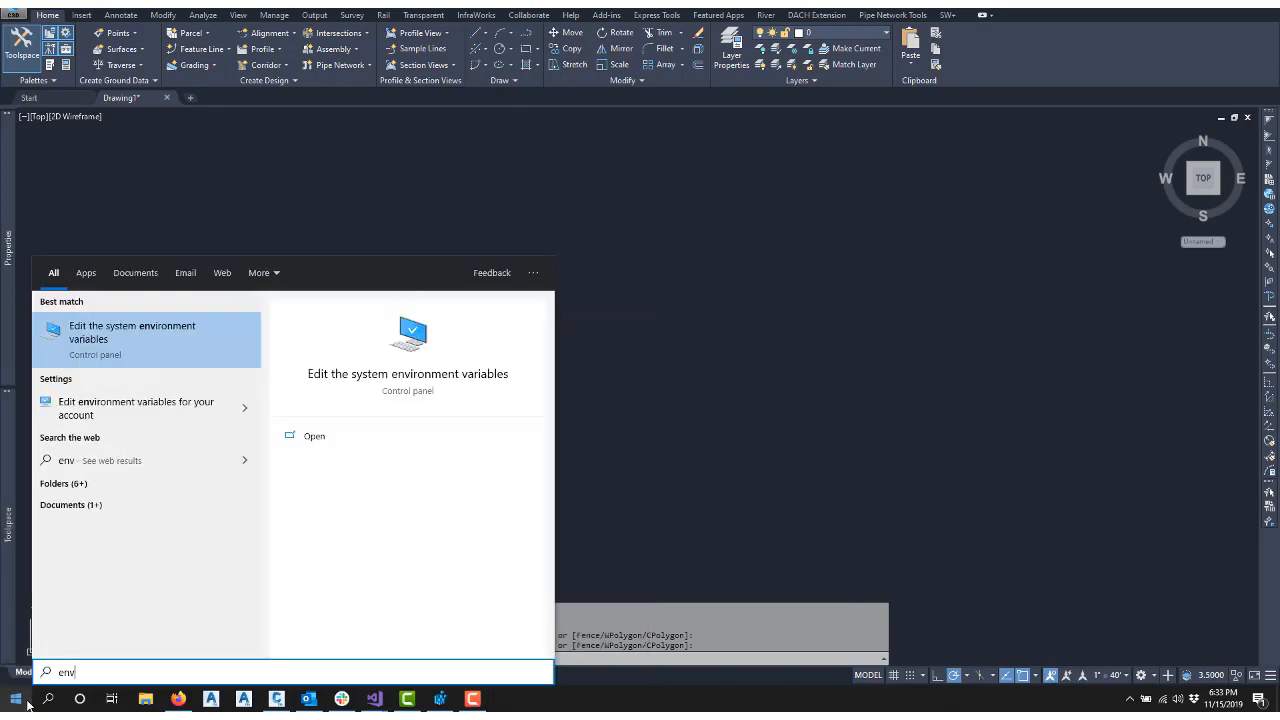
{"action": "left_click", "coordinate": [130, 338]}
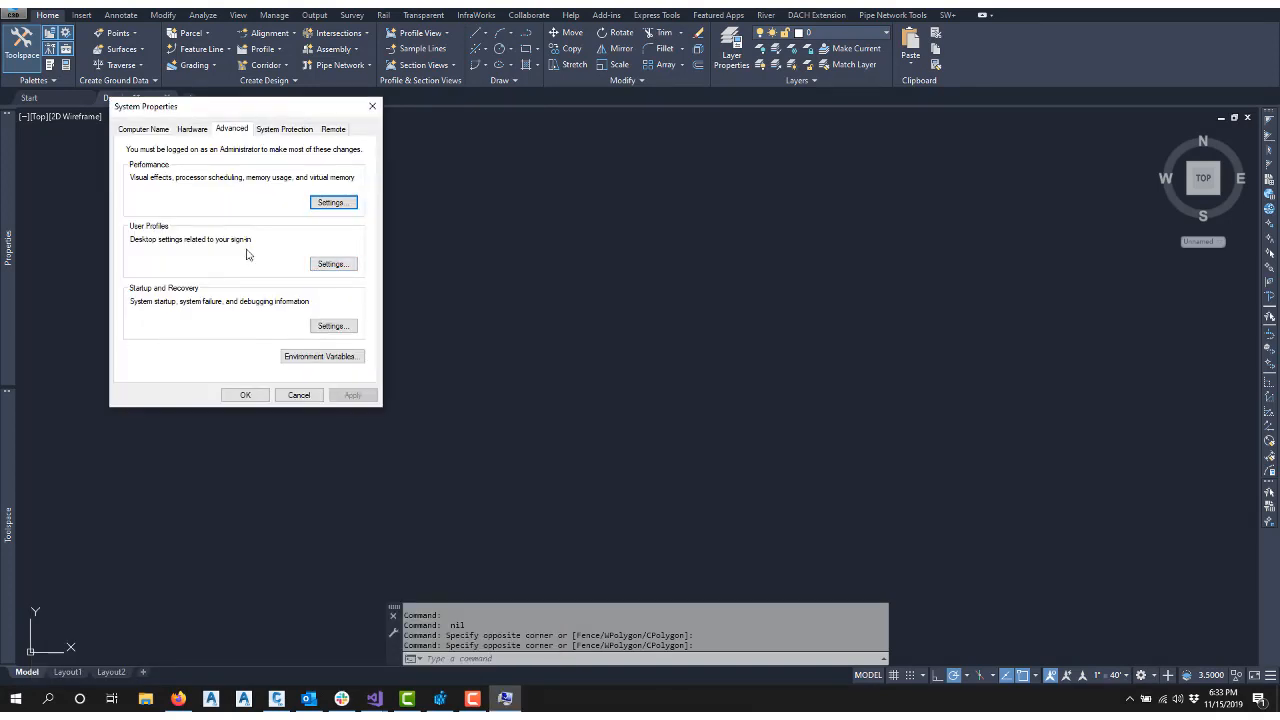
{"action": "left_click_drag", "start_coordinate": [255, 111], "coordinate": [396, 162]}
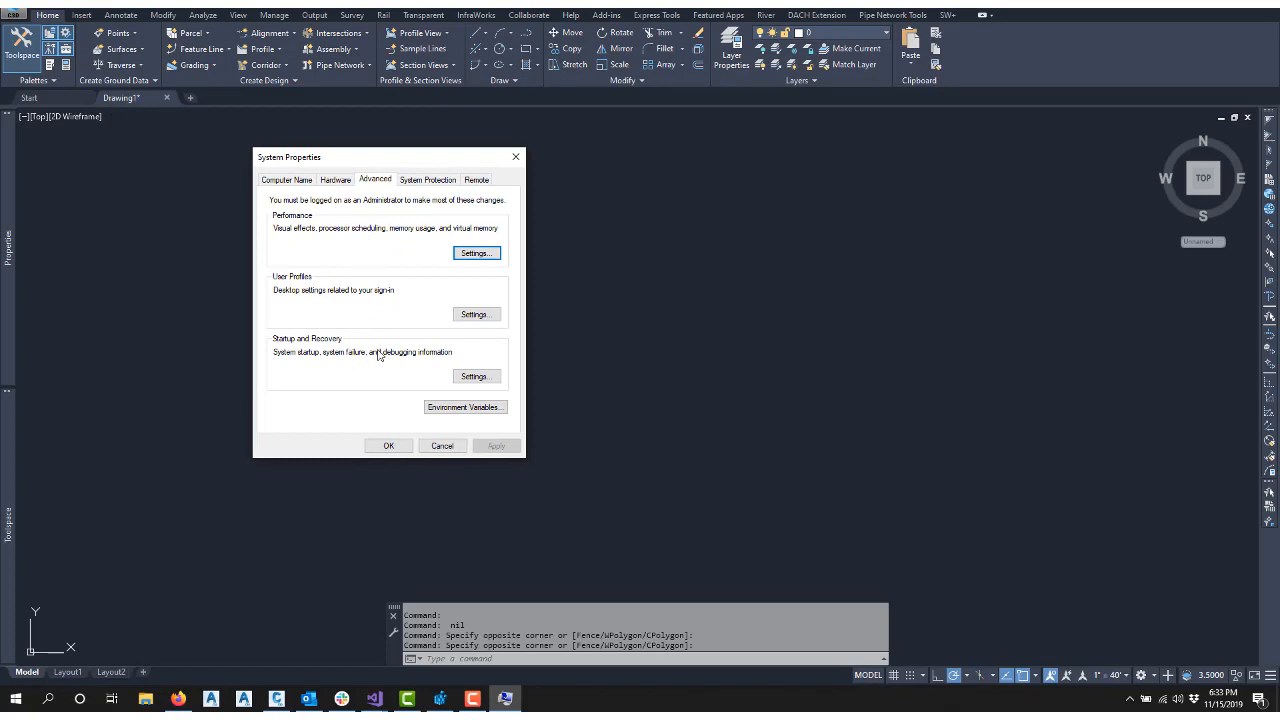
{"action": "left_click", "coordinate": [466, 408]}
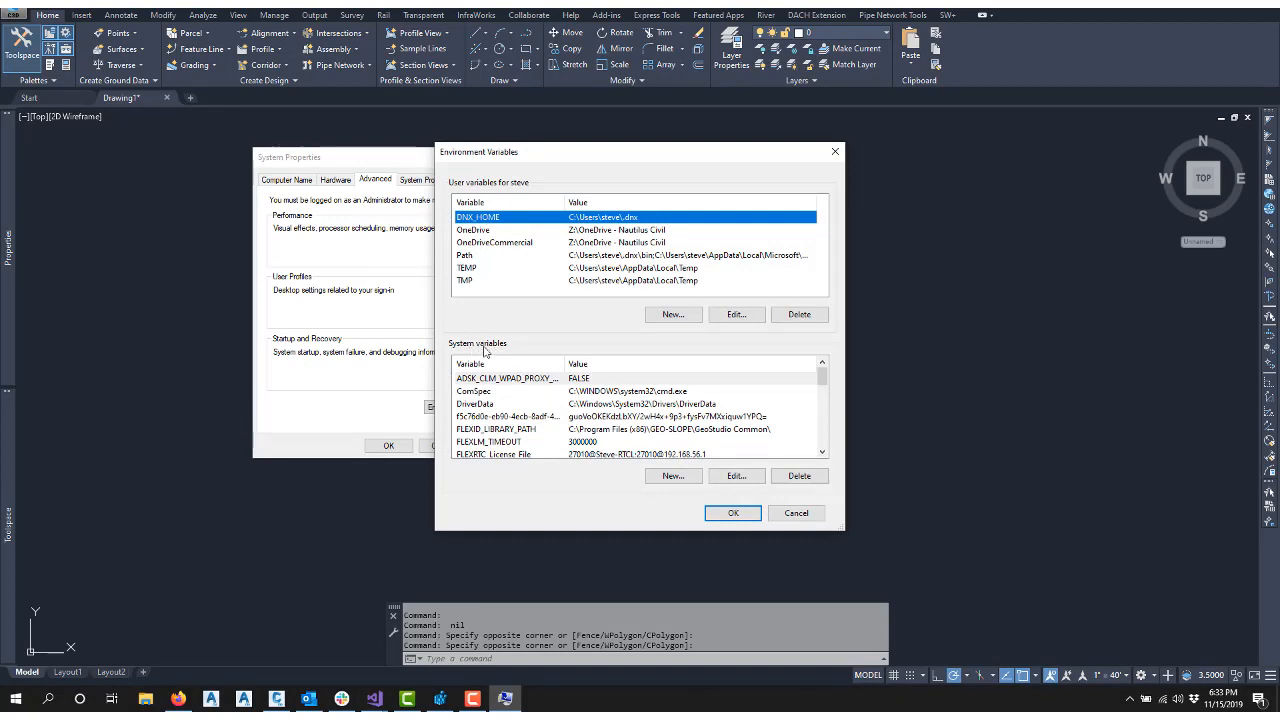
Scroll the system variables list to locate the FLEXlm_TIMEOUT and FLEXRTC_License_File entries
{"action": "left_click", "coordinate": [524, 443]}
{"action": "scroll", "coordinate": [543, 413], "scroll_direction": "down", "scroll_amount": 2}
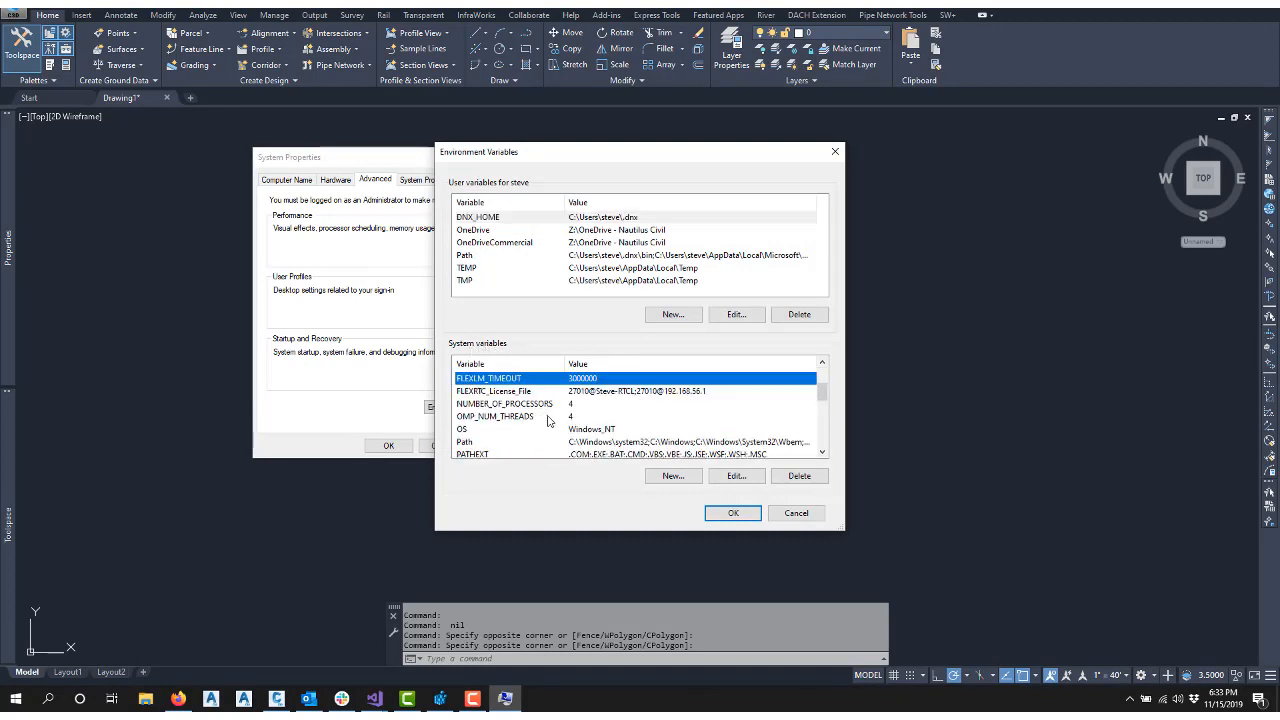
{"action": "scroll", "coordinate": [551, 420], "scroll_direction": "up", "scroll_amount": 1}
{"action": "left_click", "coordinate": [492, 433]}
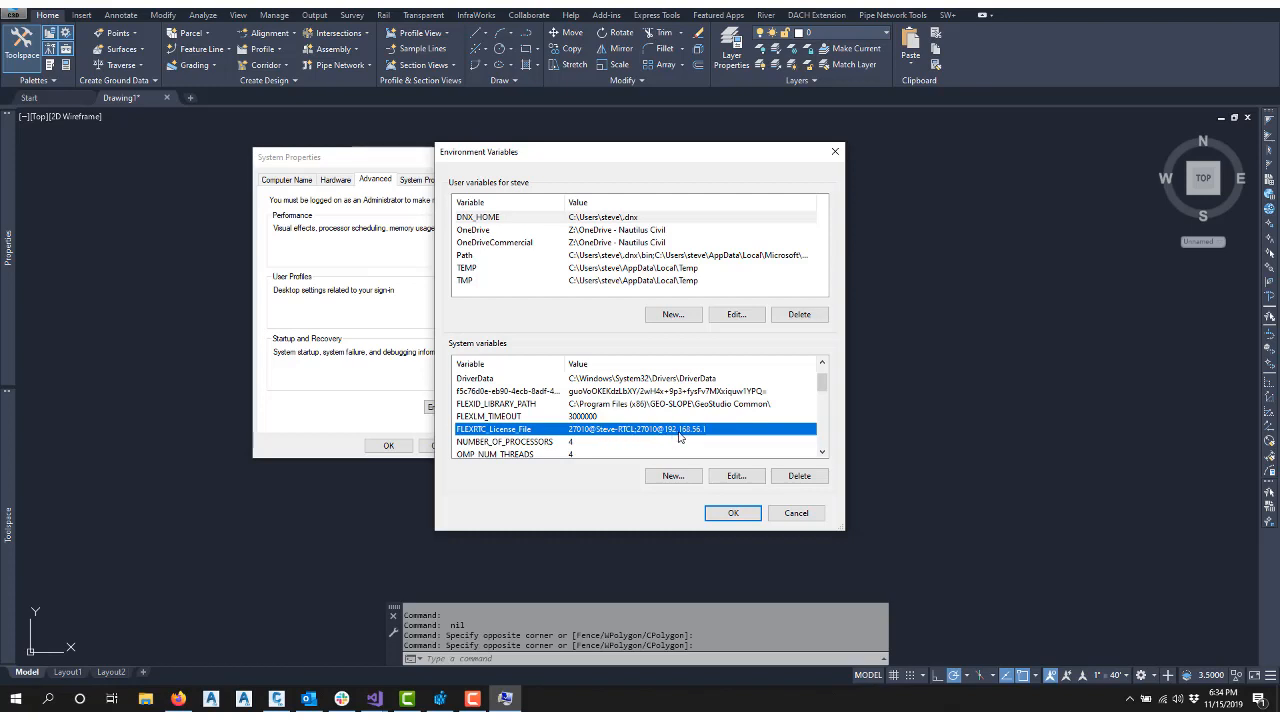
{"action": "left_click", "coordinate": [491, 416]}
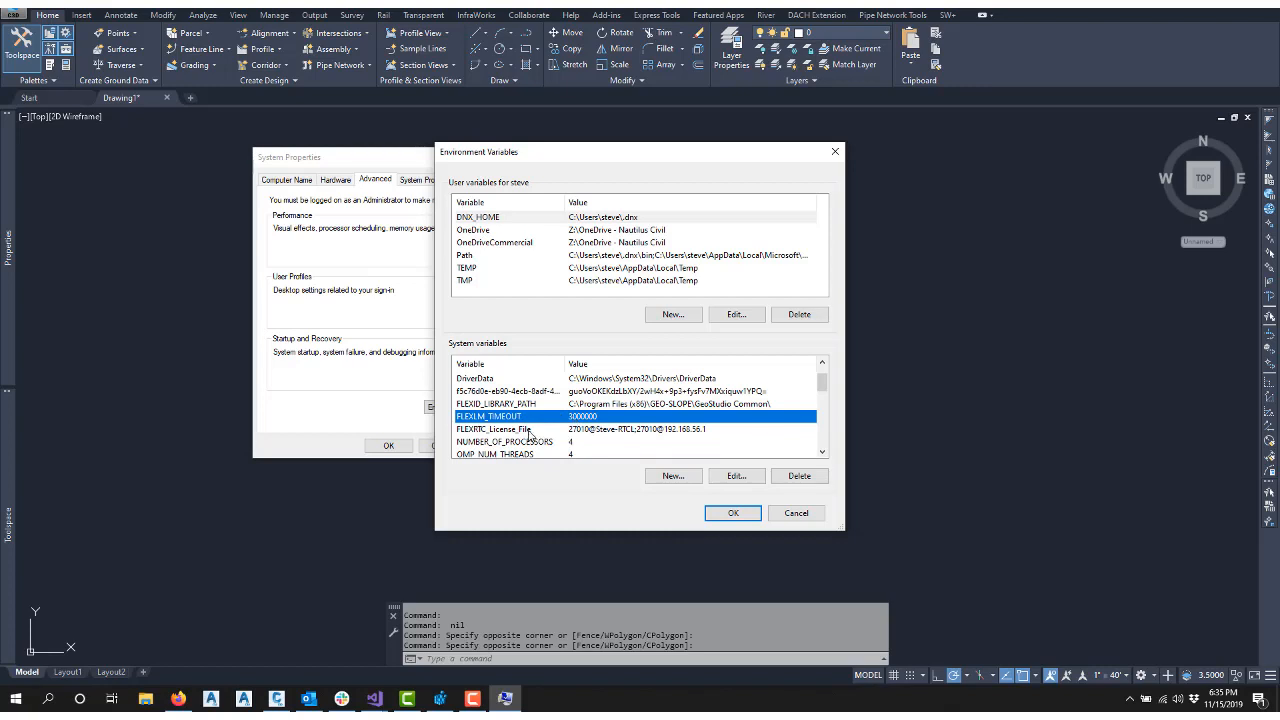
{"action": "left_click", "coordinate": [502, 430]}
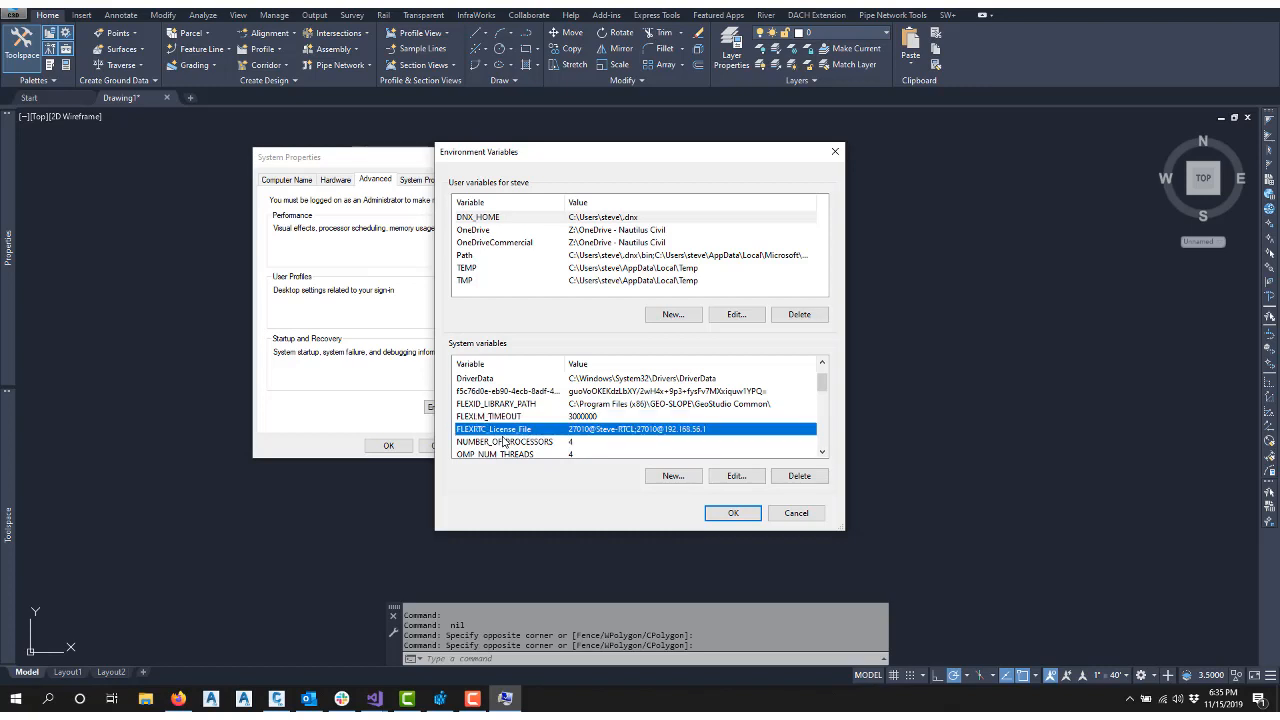
Inspect the FLEXRTC_License_File variable's value in its edit dialog, then close all environment variable dialogs without changes
{"action": "left_click", "coordinate": [672, 477]}
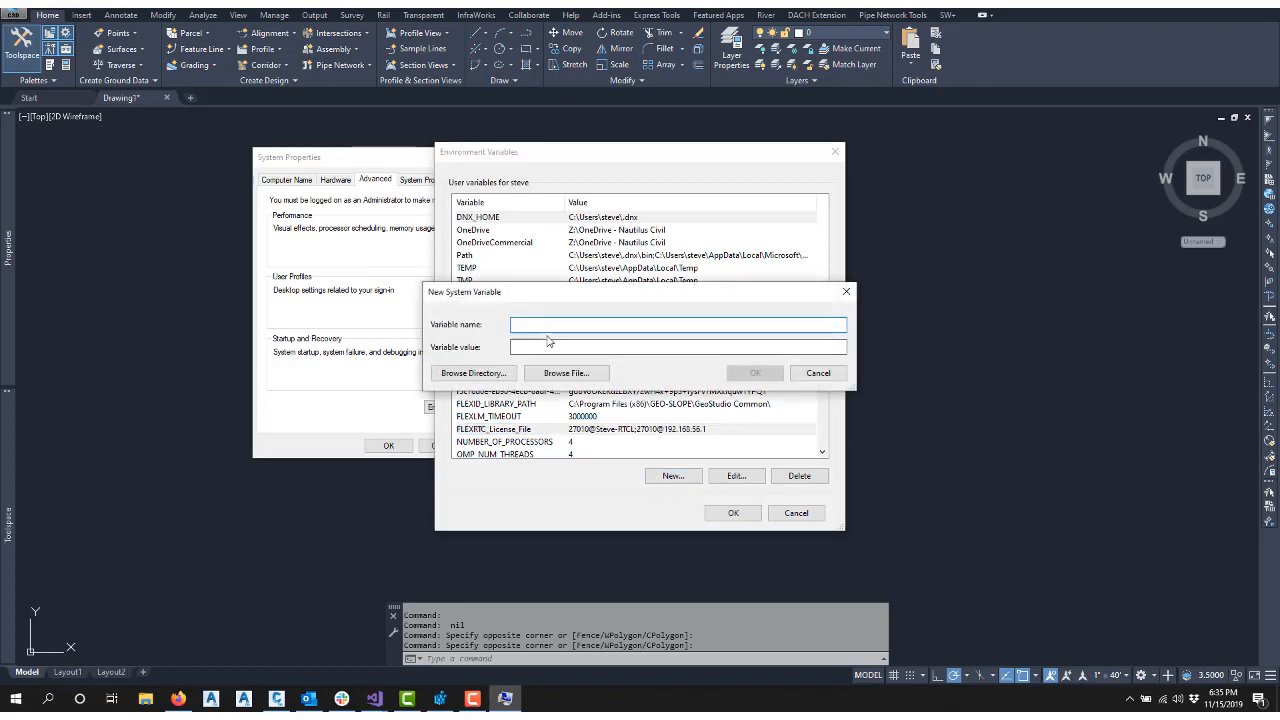
{"action": "left_click", "coordinate": [806, 374]}
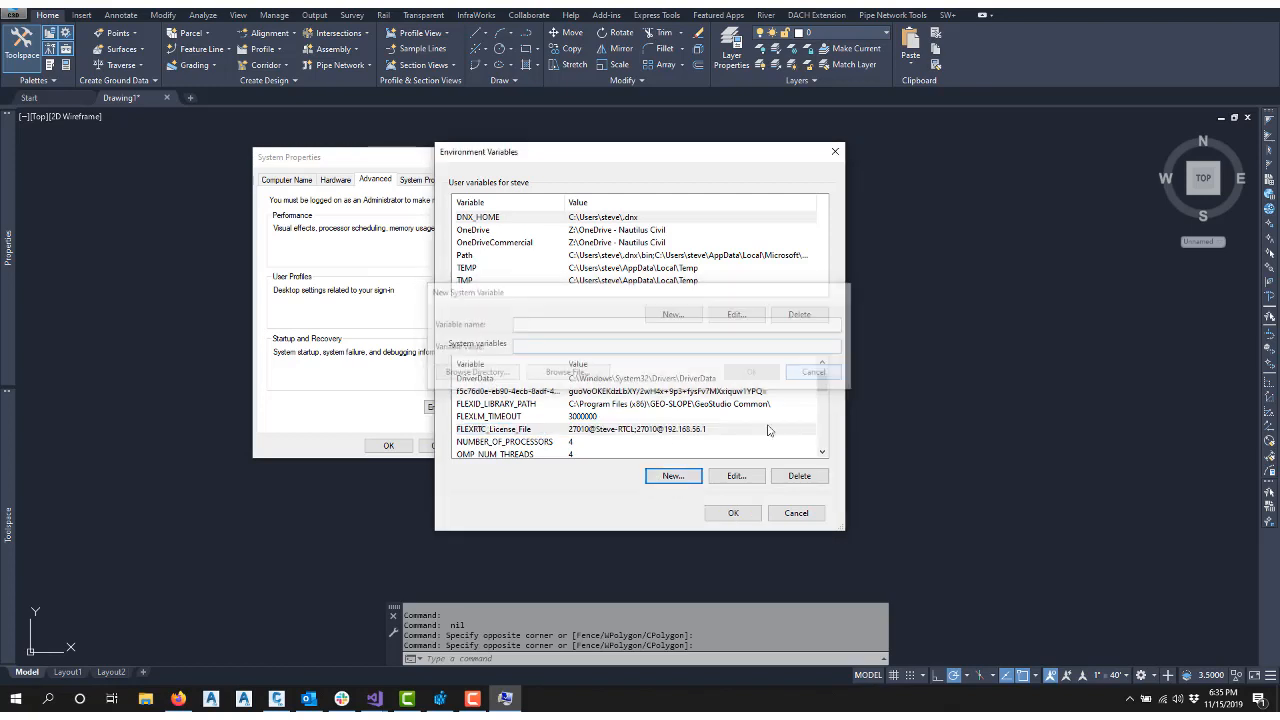
{"action": "left_click", "coordinate": [740, 478]}
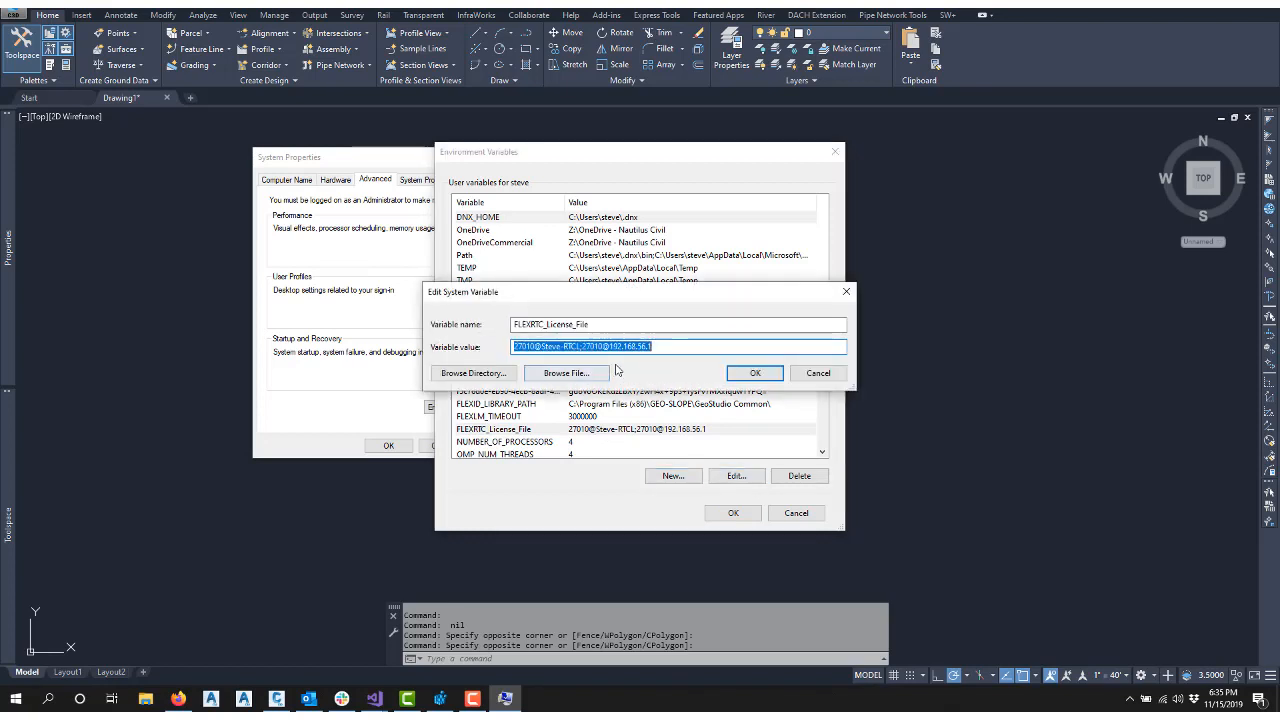
{"action": "left_click", "coordinate": [800, 377]}
{"action": "left_click", "coordinate": [493, 430]}
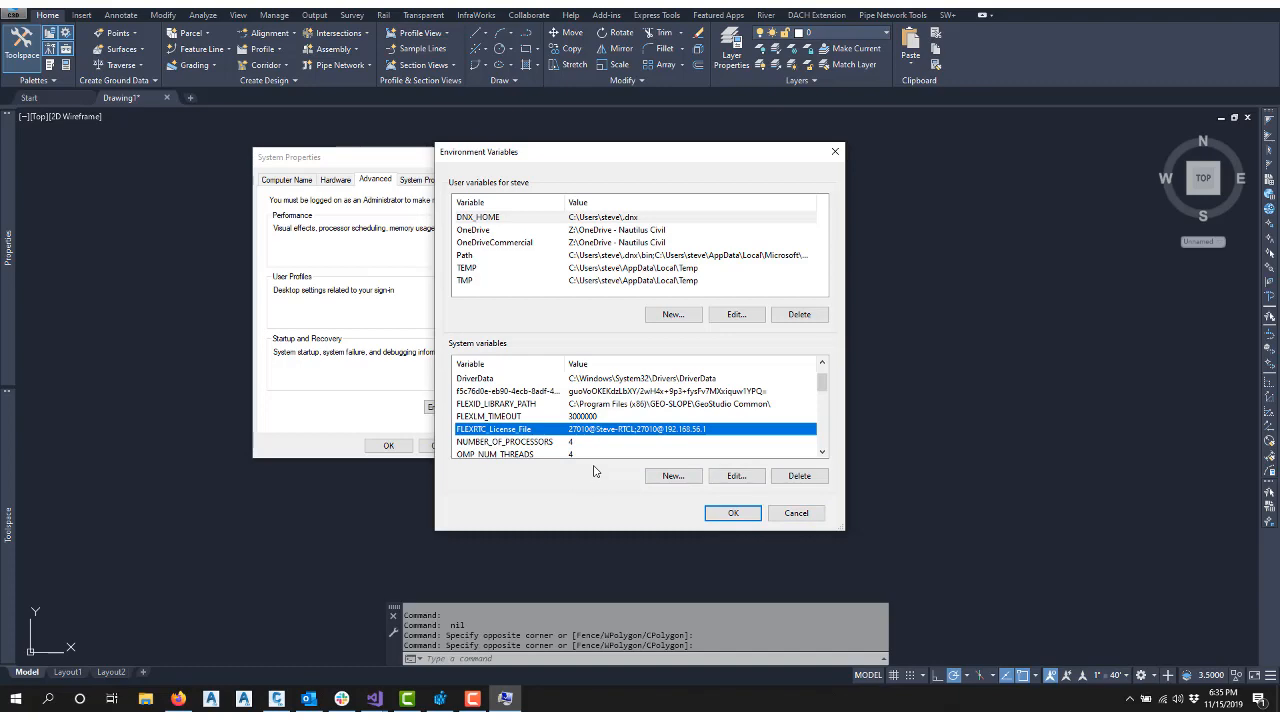
{"action": "left_click", "coordinate": [796, 513]}
{"action": "left_click", "coordinate": [462, 447]}
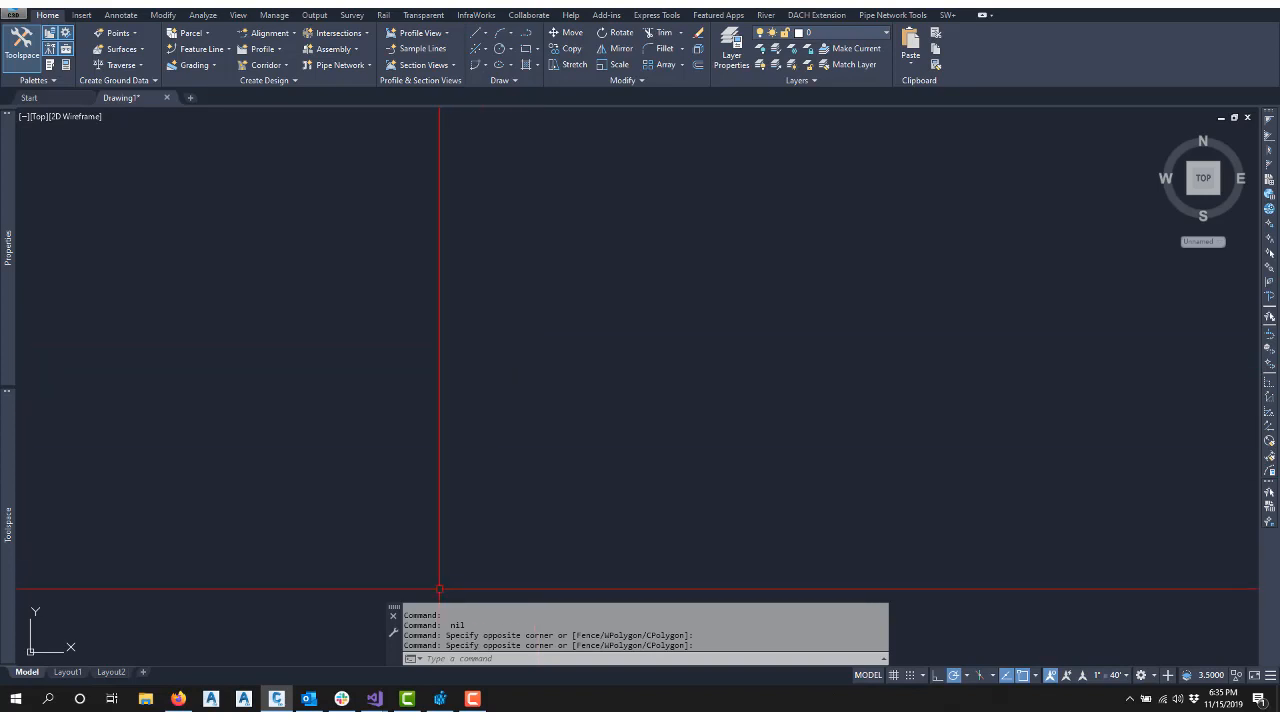
Switch to Registry Editor and inspect the FLEXRTC_LICENSE_FILE value under the FLEXlm License Manager key, cancelling without edits
{"action": "left_click", "coordinate": [440, 698]}
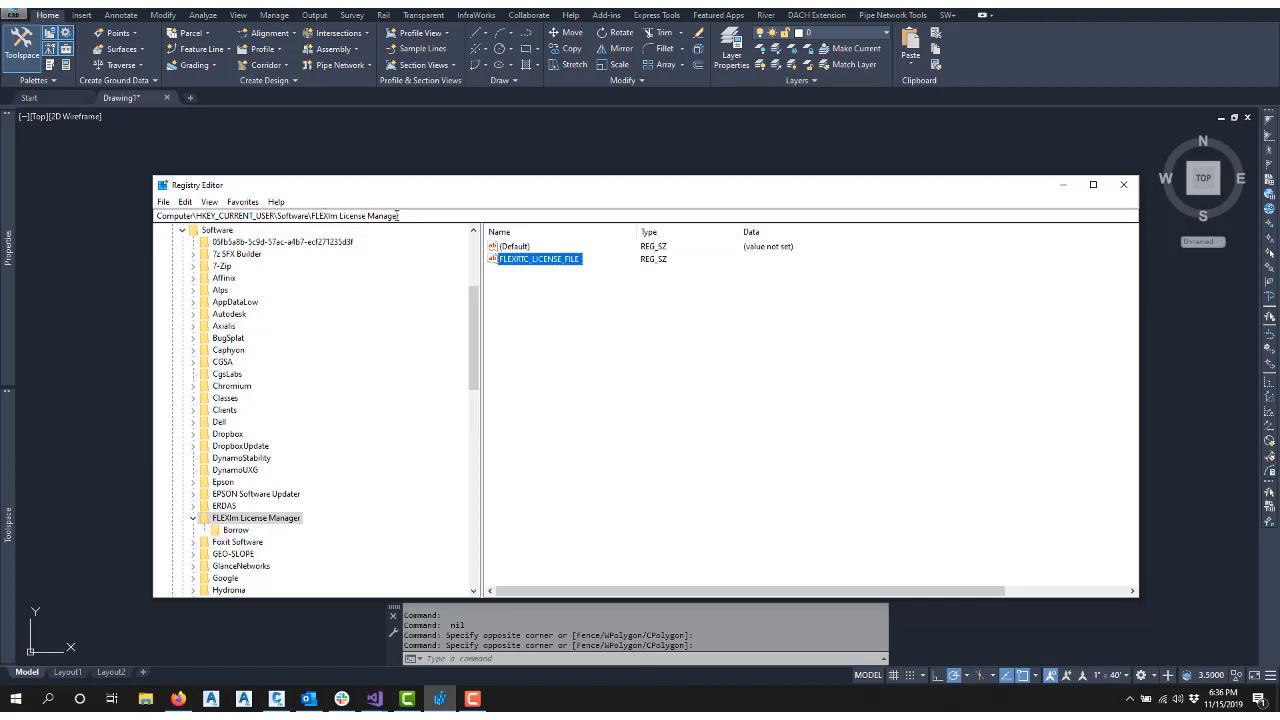
{"action": "left_click", "coordinate": [242, 520]}
{"action": "left_click", "coordinate": [535, 263]}
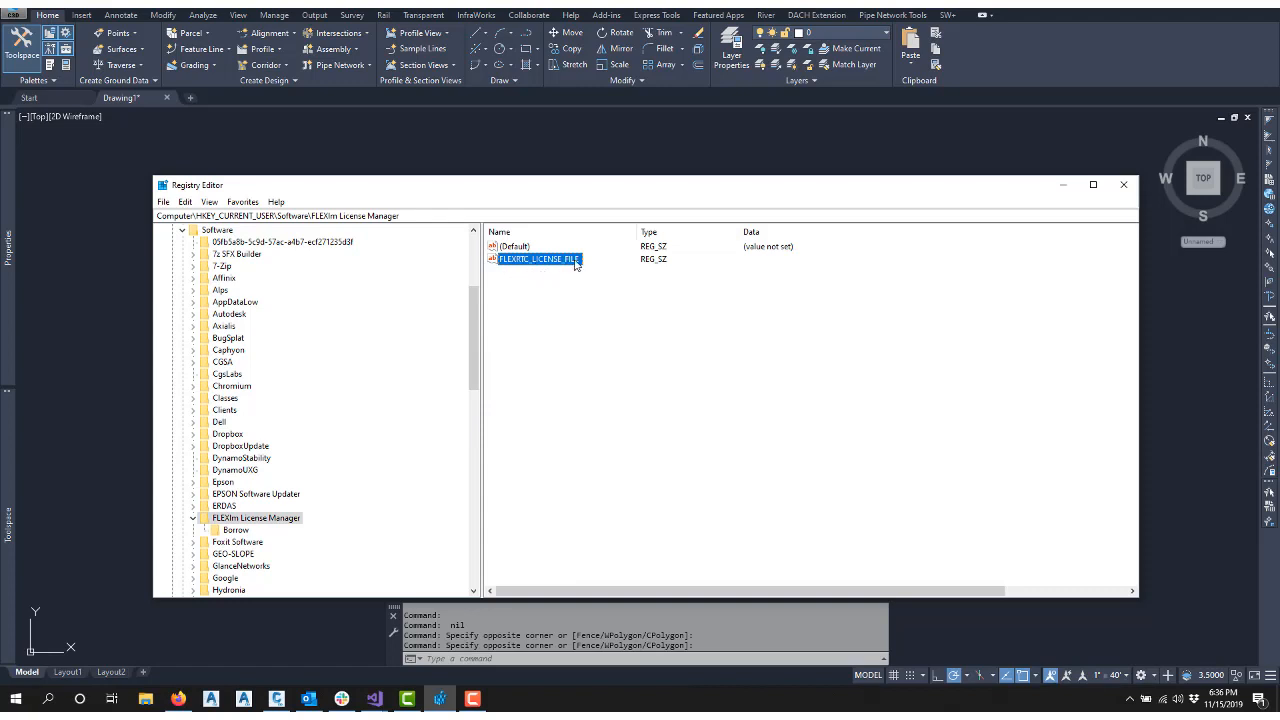
{"action": "double_click", "coordinate": [557, 262]}
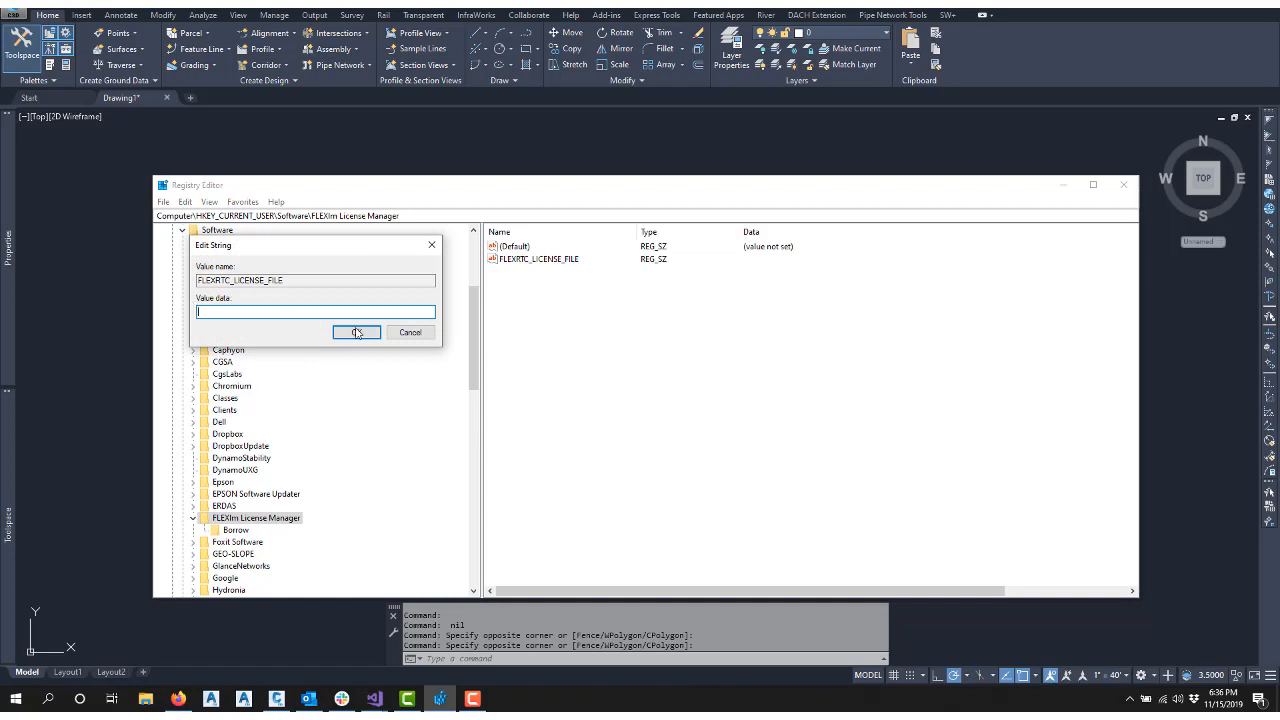
{"action": "left_click", "coordinate": [409, 333]}
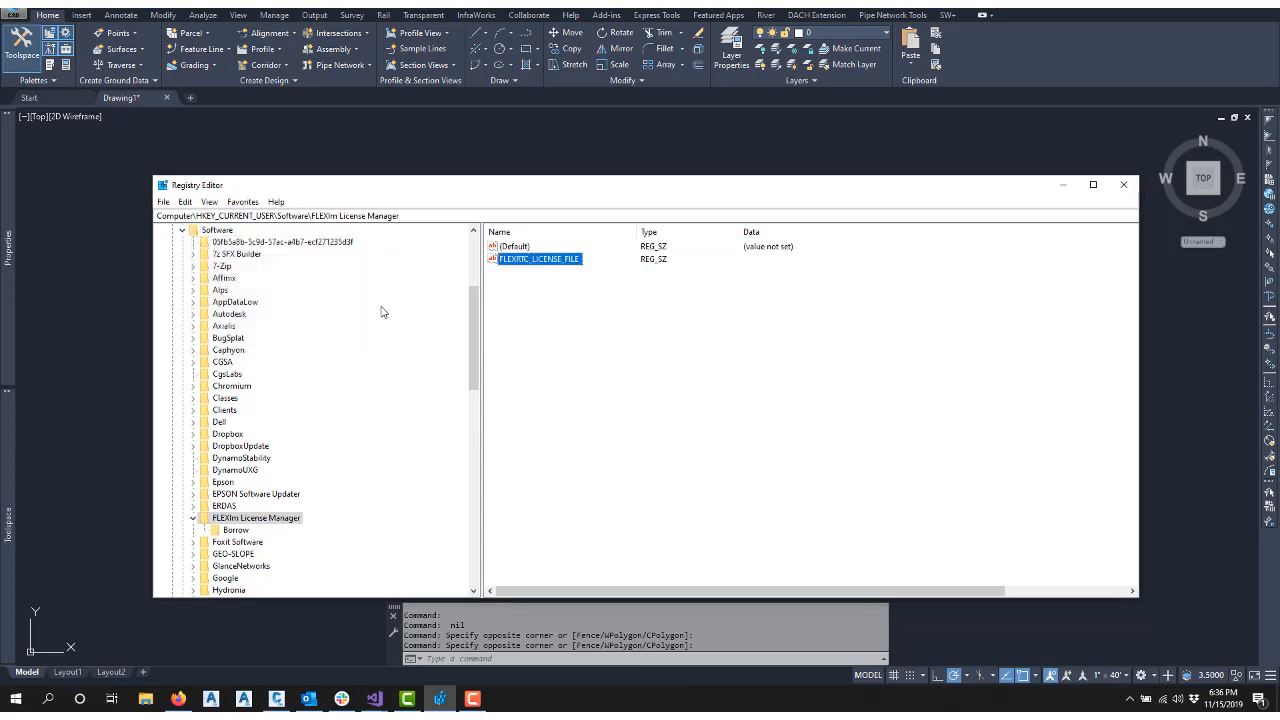
{"action": "left_click", "coordinate": [1064, 186]}
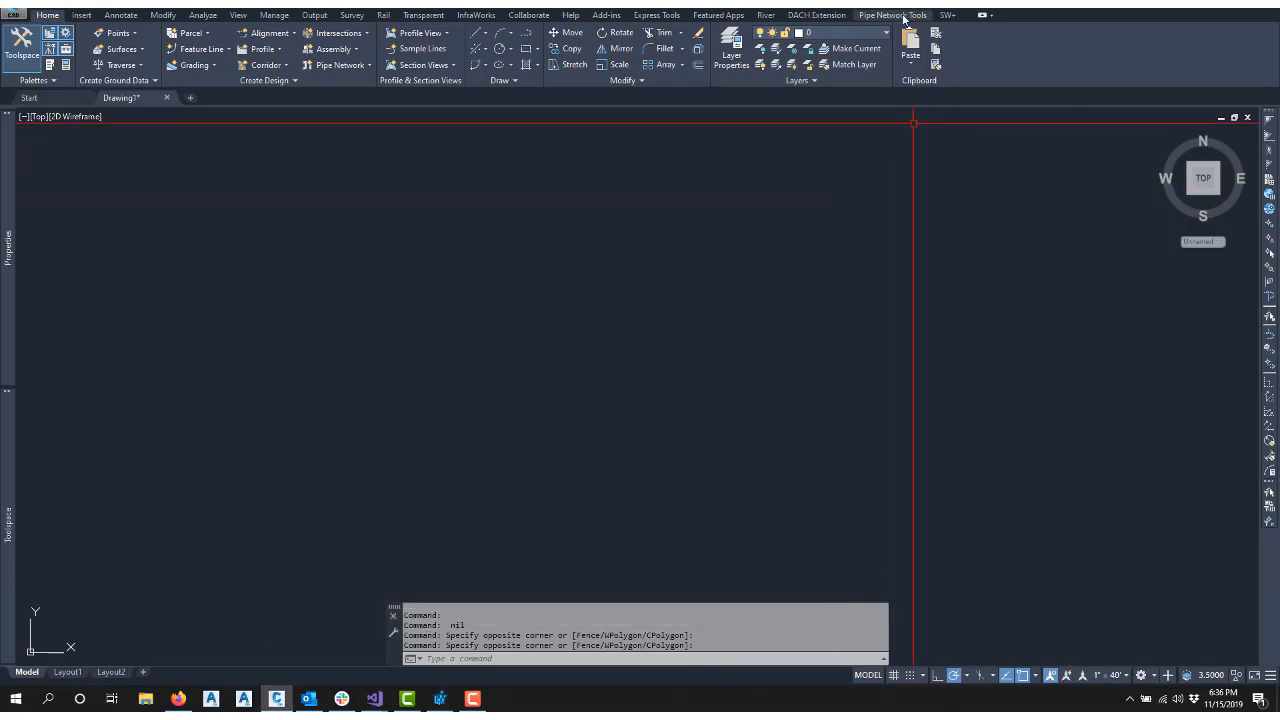
Run Feature Line from Pipes from the Pipe Network Tools to test a FLEXRTC license checkout
{"action": "left_click", "coordinate": [900, 15]}
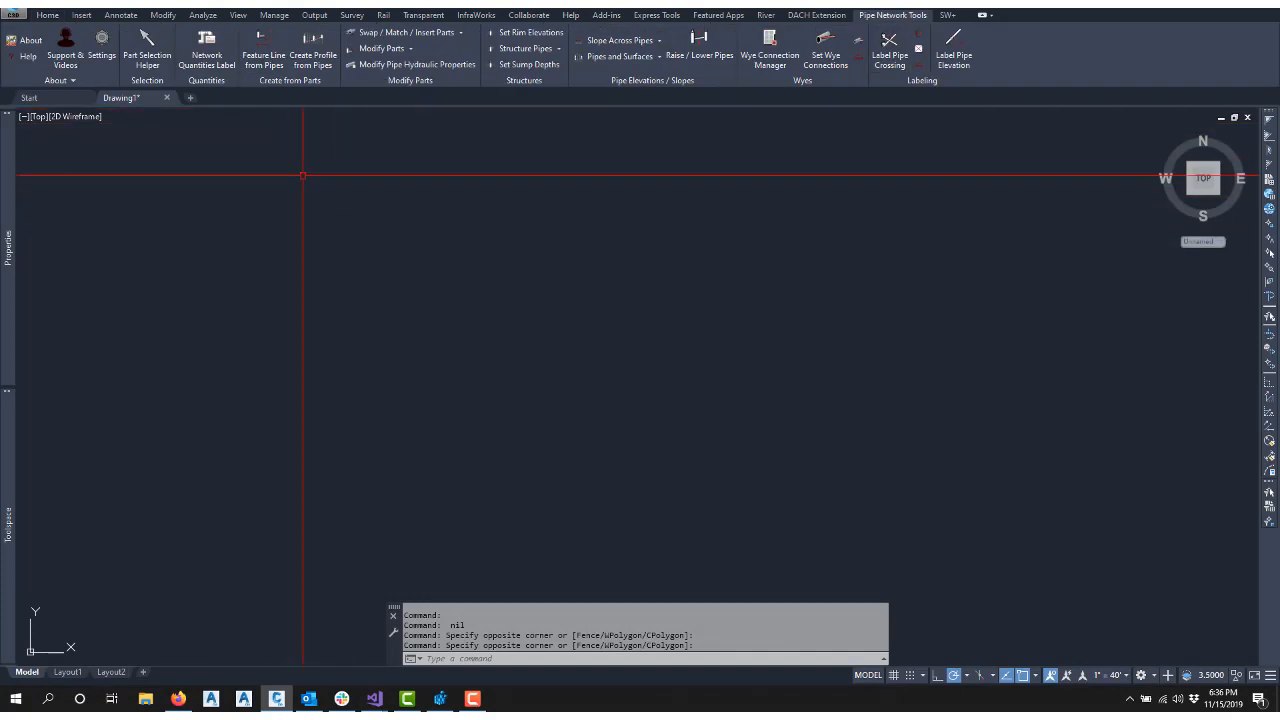
{"action": "left_click", "coordinate": [268, 60]}
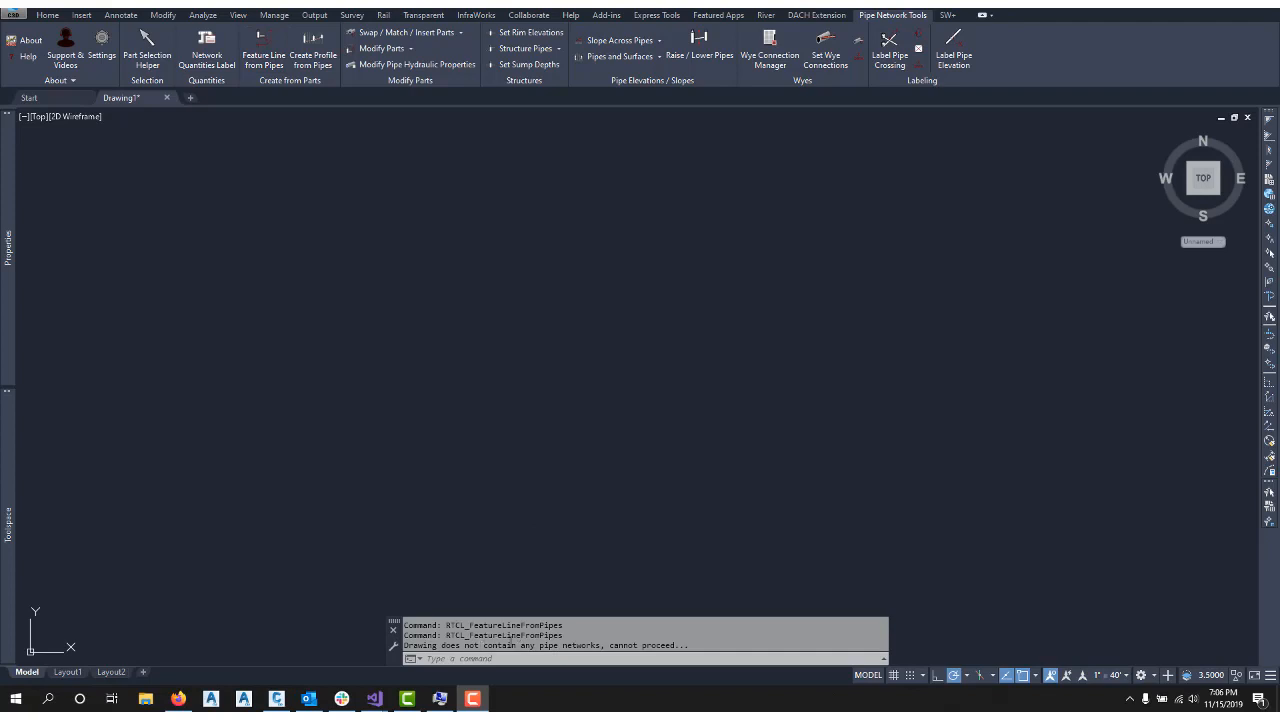
{"action": "left_click_drag", "start_coordinate": [608, 647], "coordinate": [420, 646]}
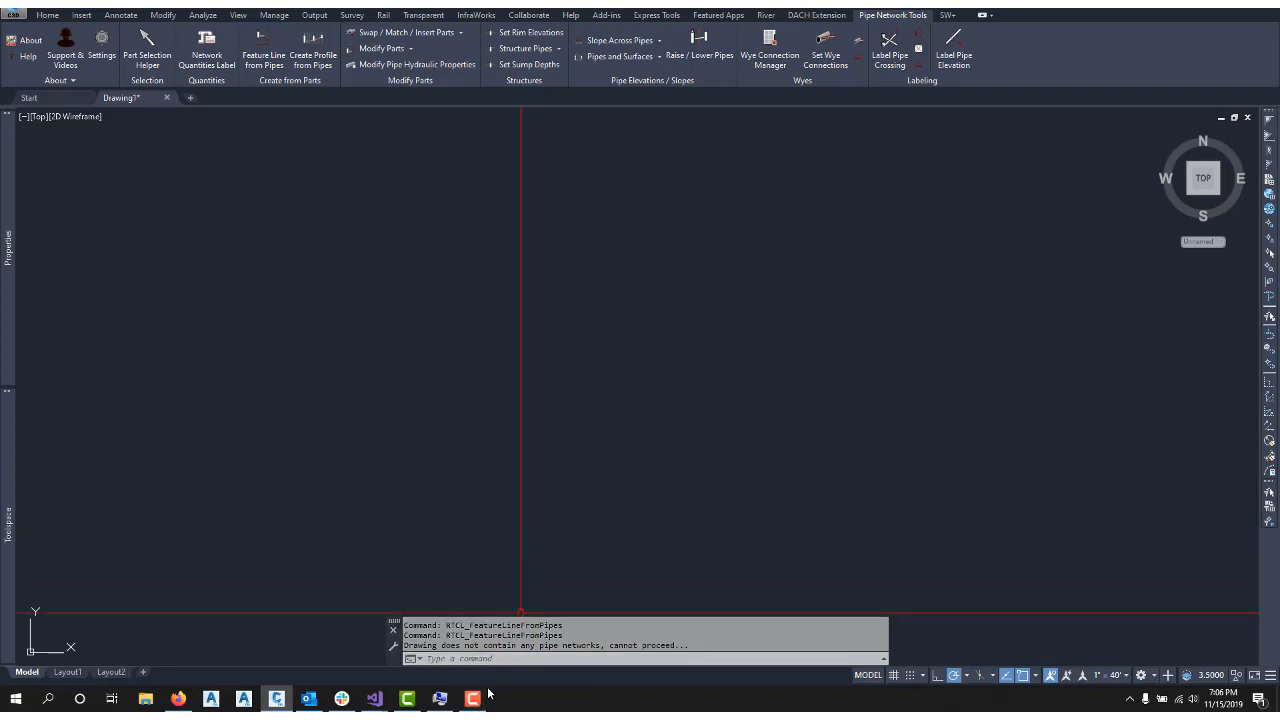
Perform a new status enquiry in LMTOOLS and review the feature usage list for the license in use
{"action": "mouse_move", "coordinate": [490, 706]}
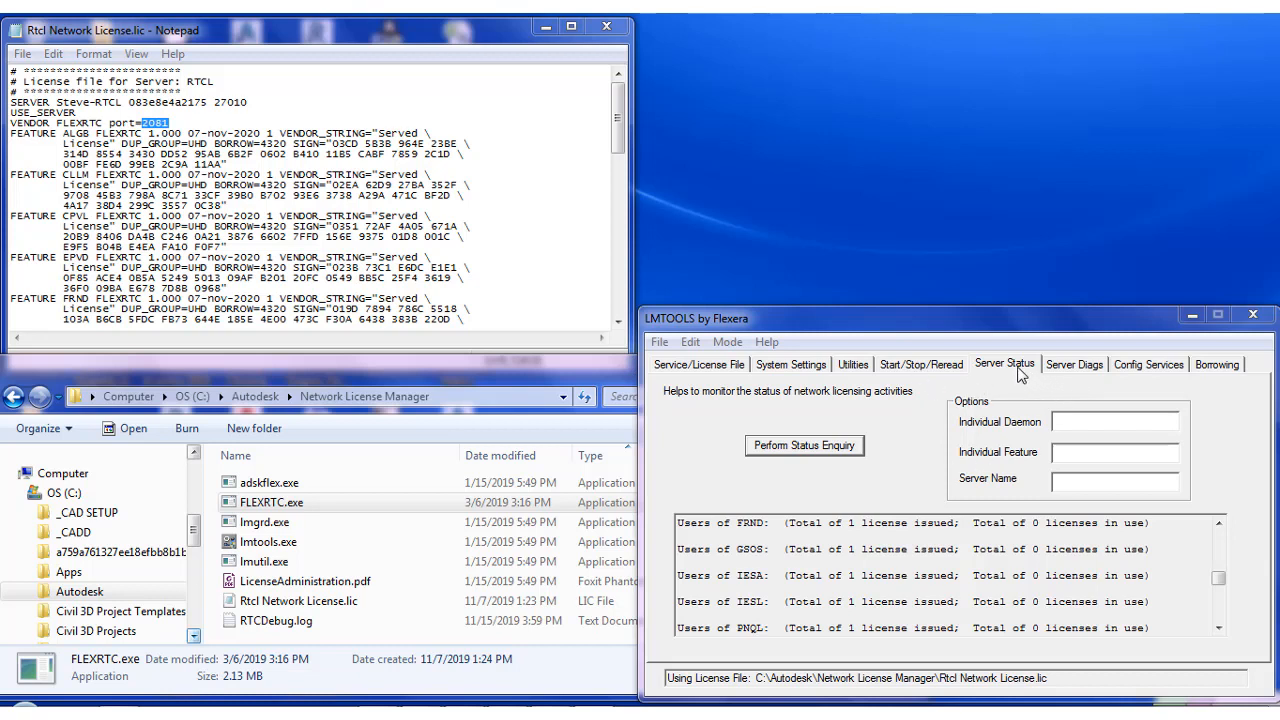
{"action": "left_click", "coordinate": [843, 449]}
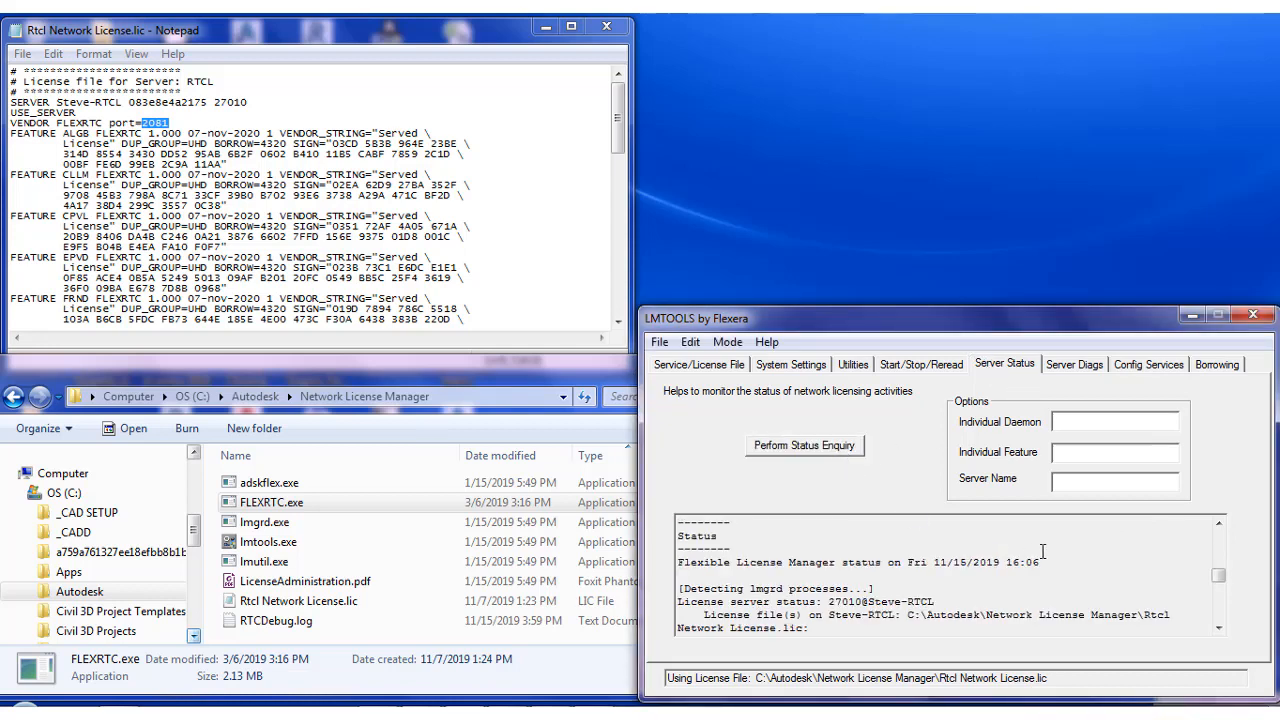
{"action": "left_click_drag", "start_coordinate": [1222, 628], "coordinate": [1226, 630]}
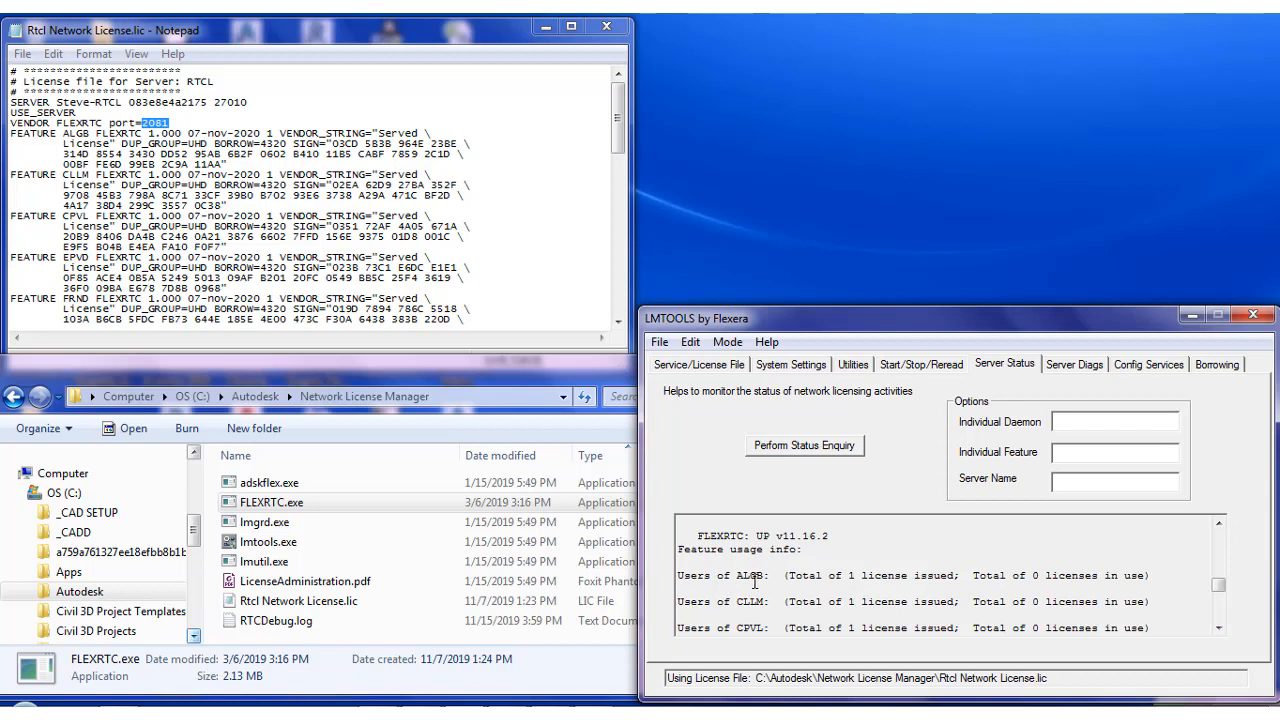
{"action": "left_click_drag", "start_coordinate": [744, 580], "coordinate": [774, 580]}
{"action": "scroll", "coordinate": [916, 600], "scroll_direction": "down", "scroll_amount": 5}
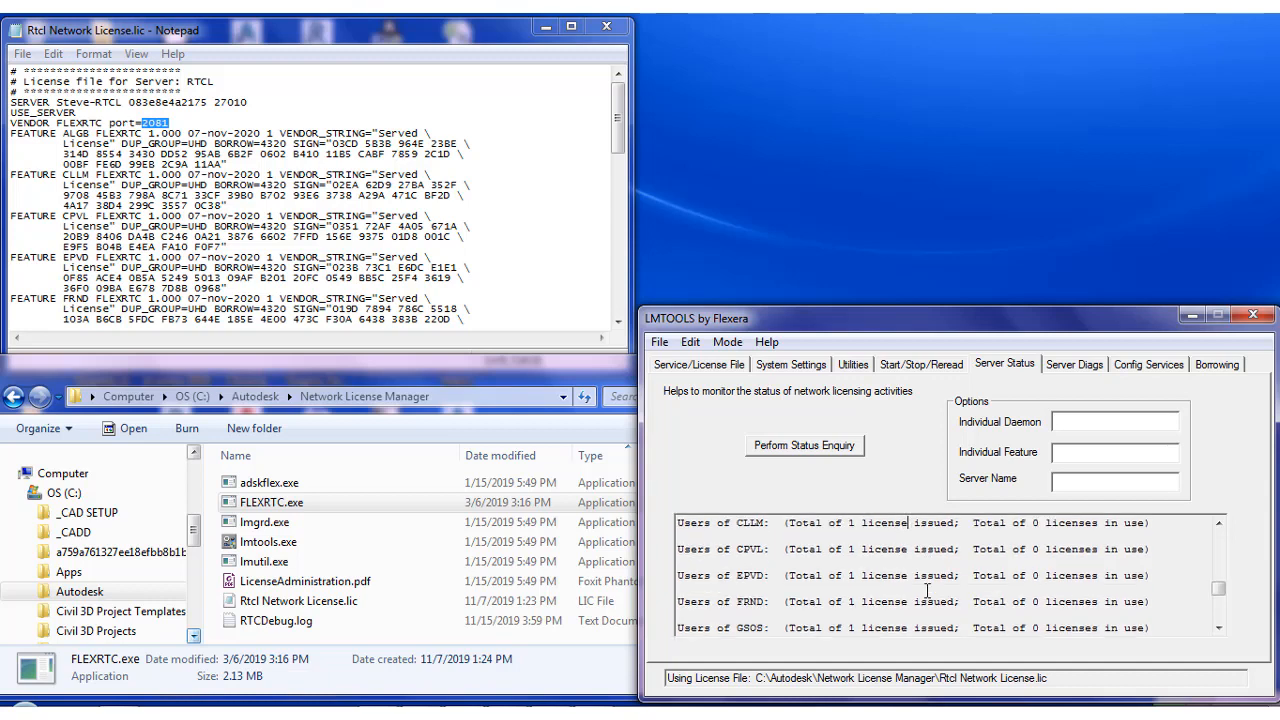
{"action": "scroll", "coordinate": [928, 591], "scroll_direction": "down", "scroll_amount": 1}
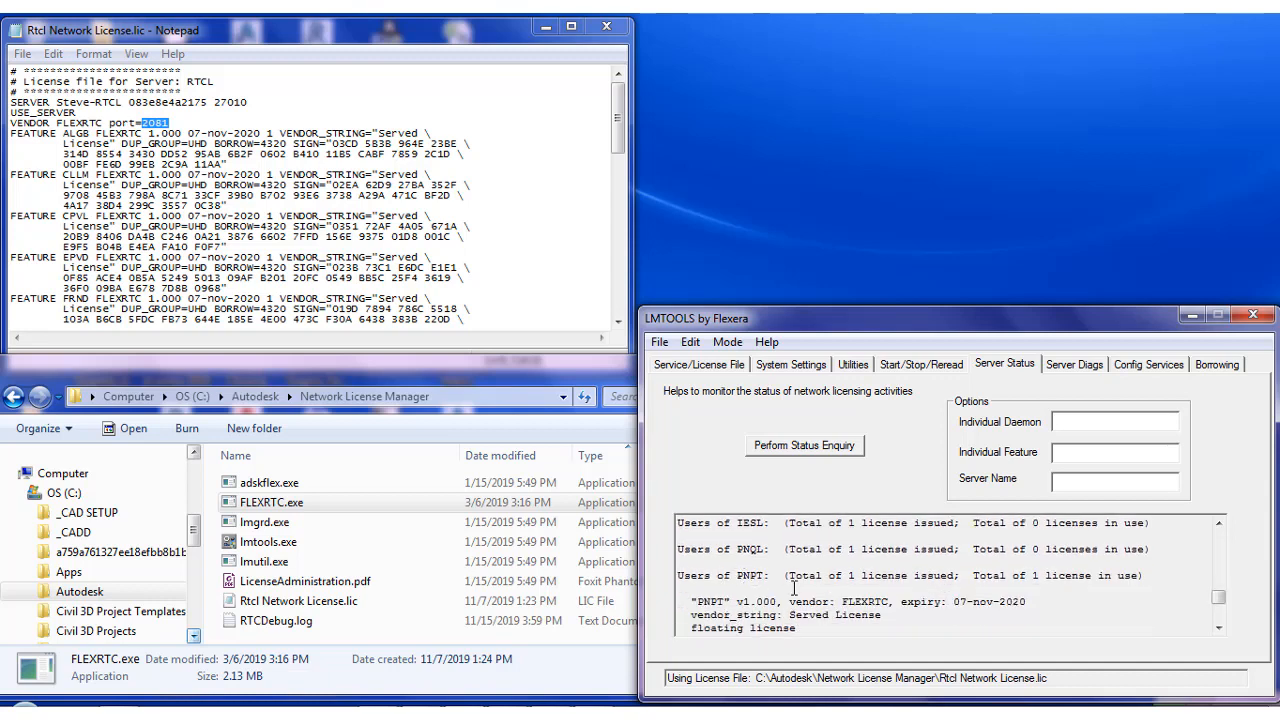
Examine the PNPT feature's usage entry in the status enquiry output, including the checkout user, host and start time
{"action": "scroll", "coordinate": [872, 590], "scroll_direction": "down", "scroll_amount": 1}
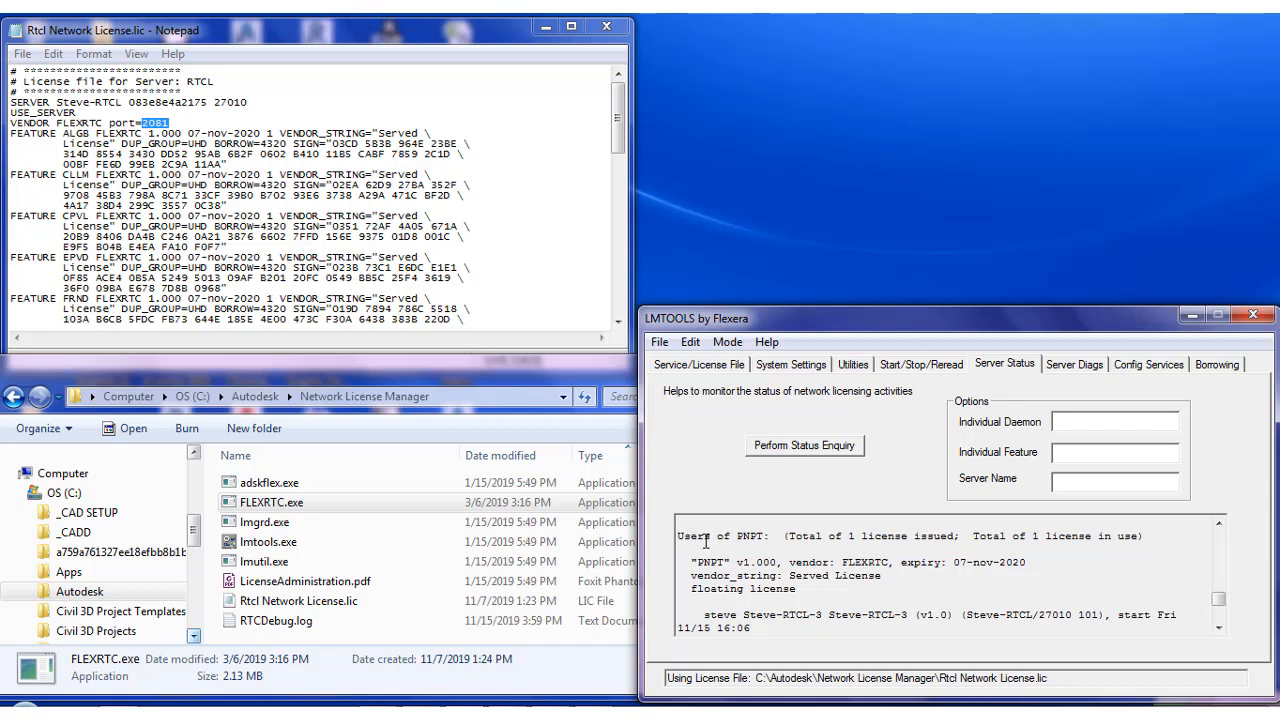
{"action": "left_click_drag", "start_coordinate": [735, 538], "coordinate": [767, 540]}
{"action": "left_click_drag", "start_coordinate": [1026, 541], "coordinate": [1107, 545]}
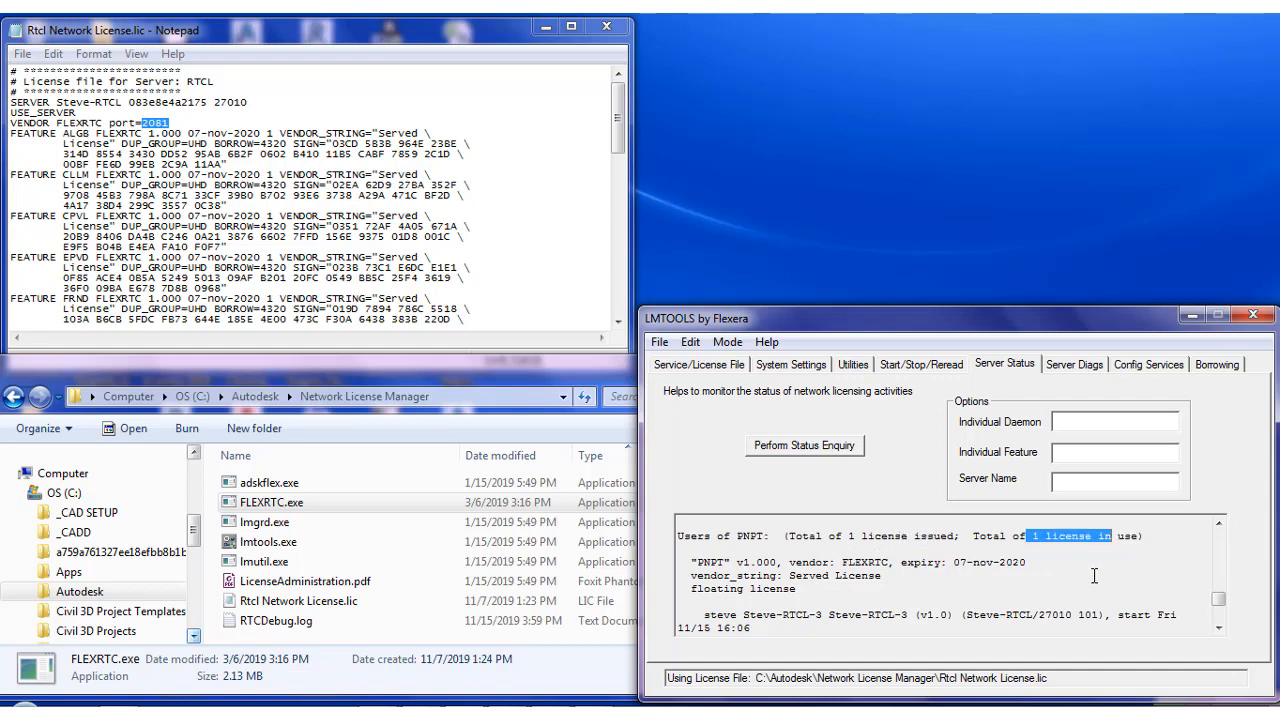
{"action": "left_click", "coordinate": [1062, 561]}
{"action": "scroll", "coordinate": [1062, 559], "scroll_direction": "down", "scroll_amount": 1}
{"action": "scroll", "coordinate": [1043, 567], "scroll_direction": "up", "scroll_amount": 1}
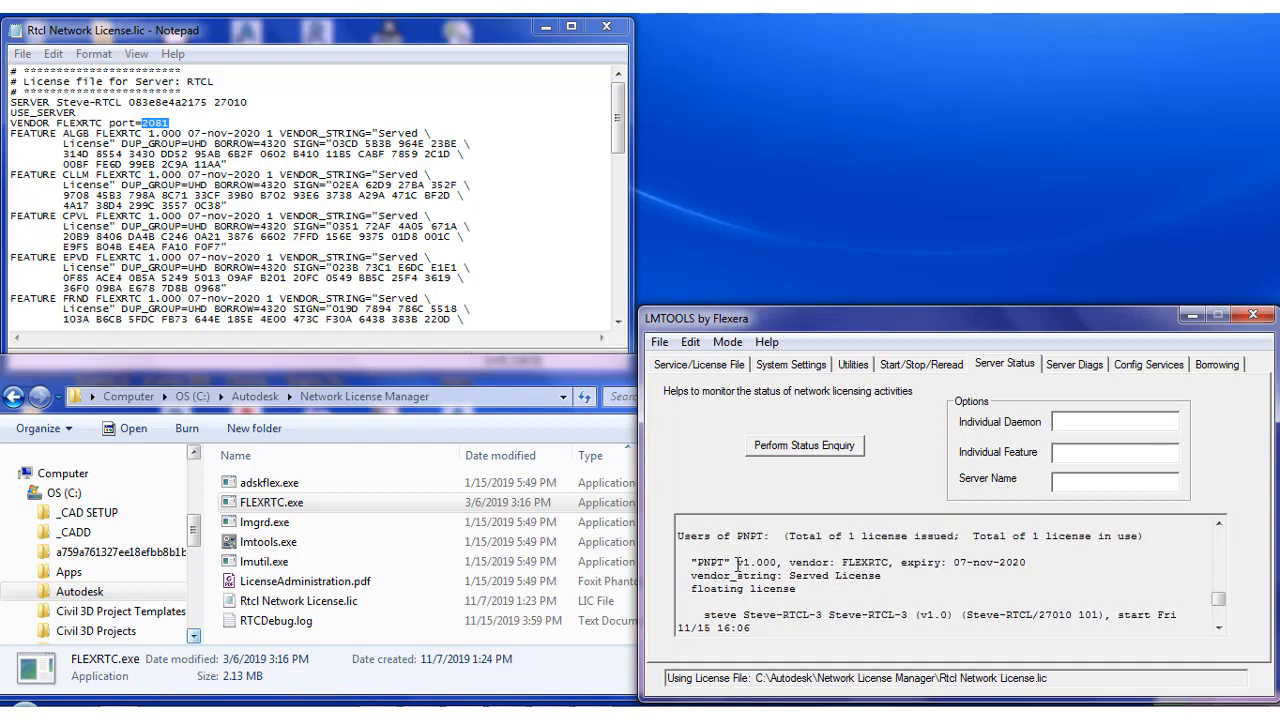
{"action": "left_click_drag", "start_coordinate": [837, 597], "coordinate": [697, 562]}
{"action": "scroll", "coordinate": [850, 598], "scroll_direction": "down", "scroll_amount": 1}
{"action": "left_click_drag", "start_coordinate": [851, 587], "coordinate": [722, 576]}
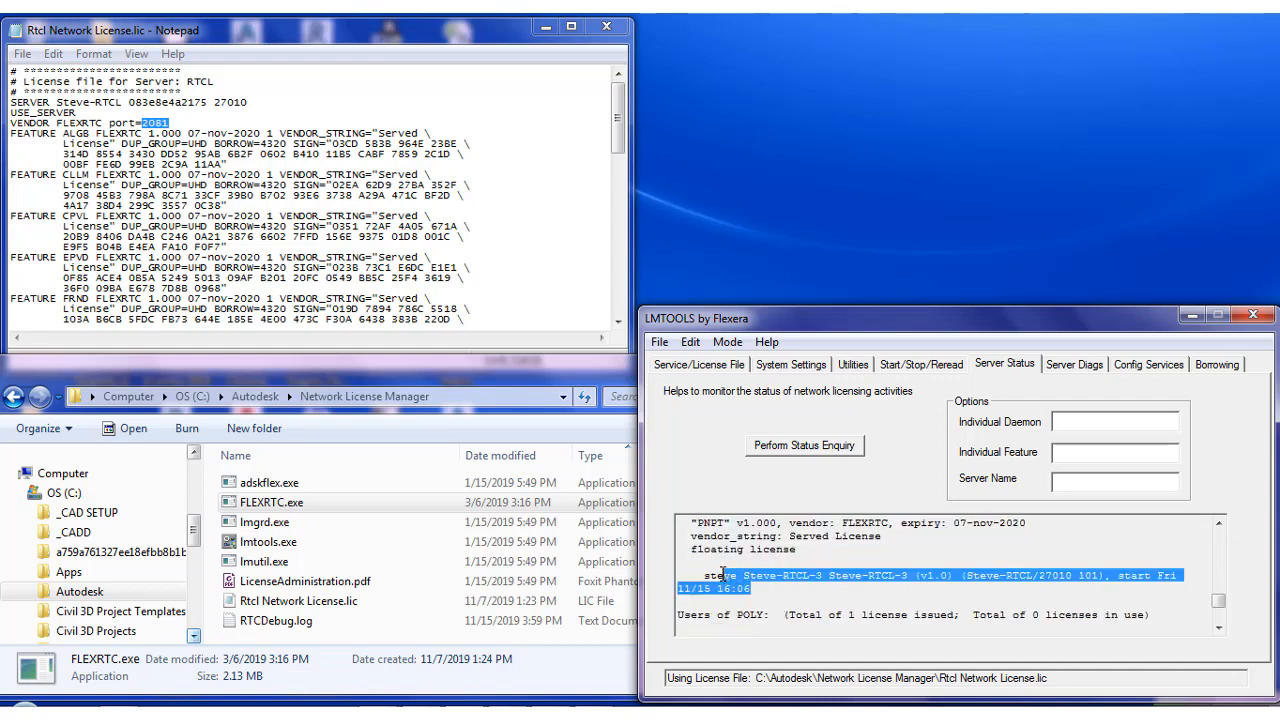
{"action": "scroll", "coordinate": [975, 576], "scroll_direction": "down", "scroll_amount": 1}
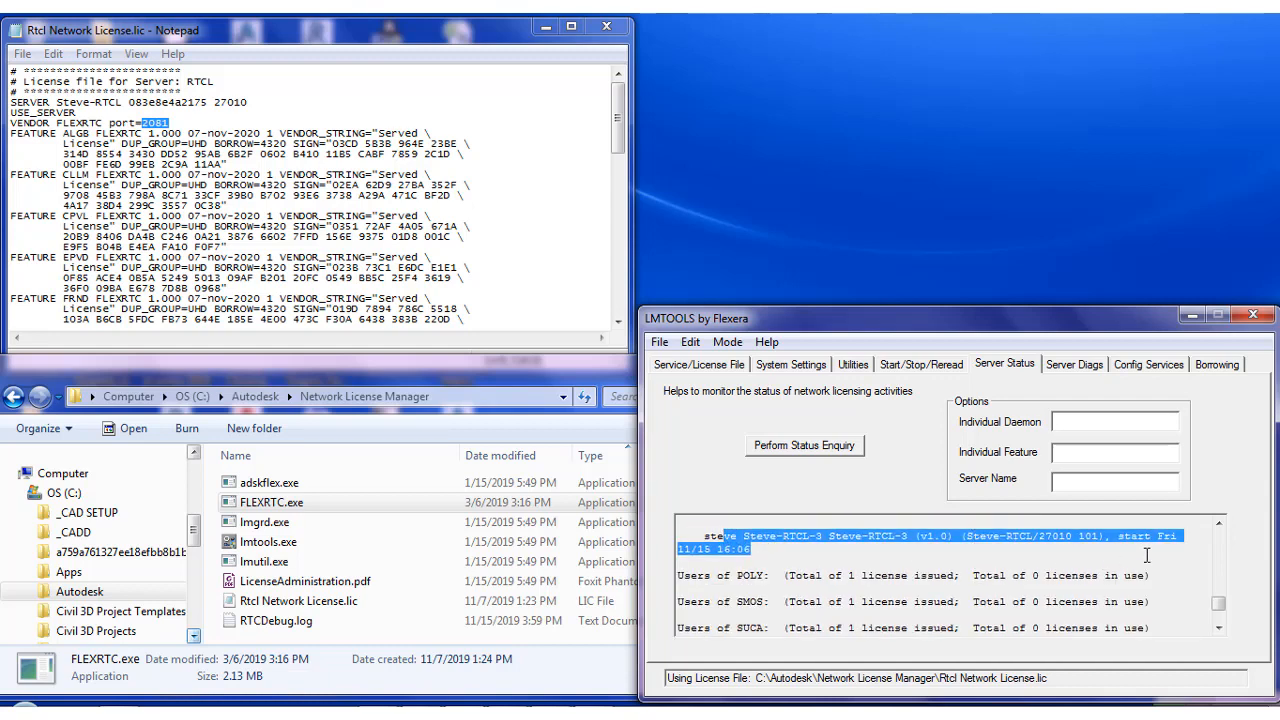
{"action": "left_click", "coordinate": [936, 553]}
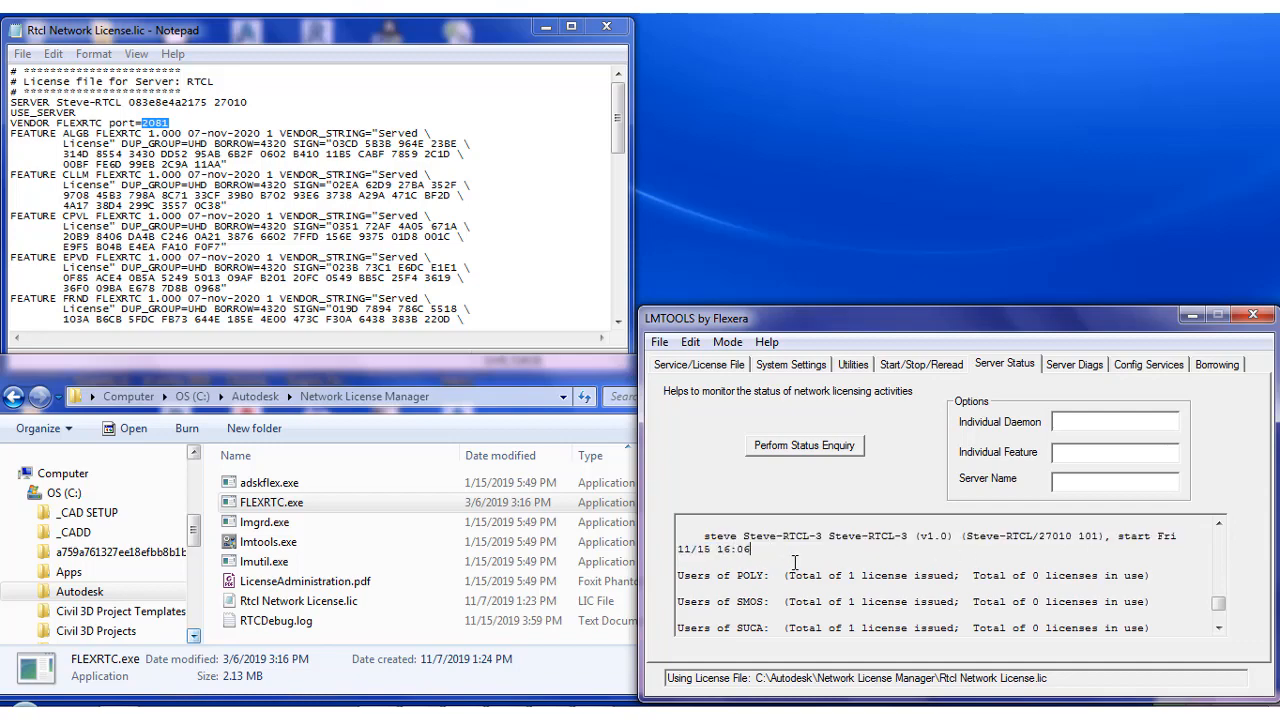
{"action": "scroll", "coordinate": [852, 573], "scroll_direction": "down", "scroll_amount": 1}
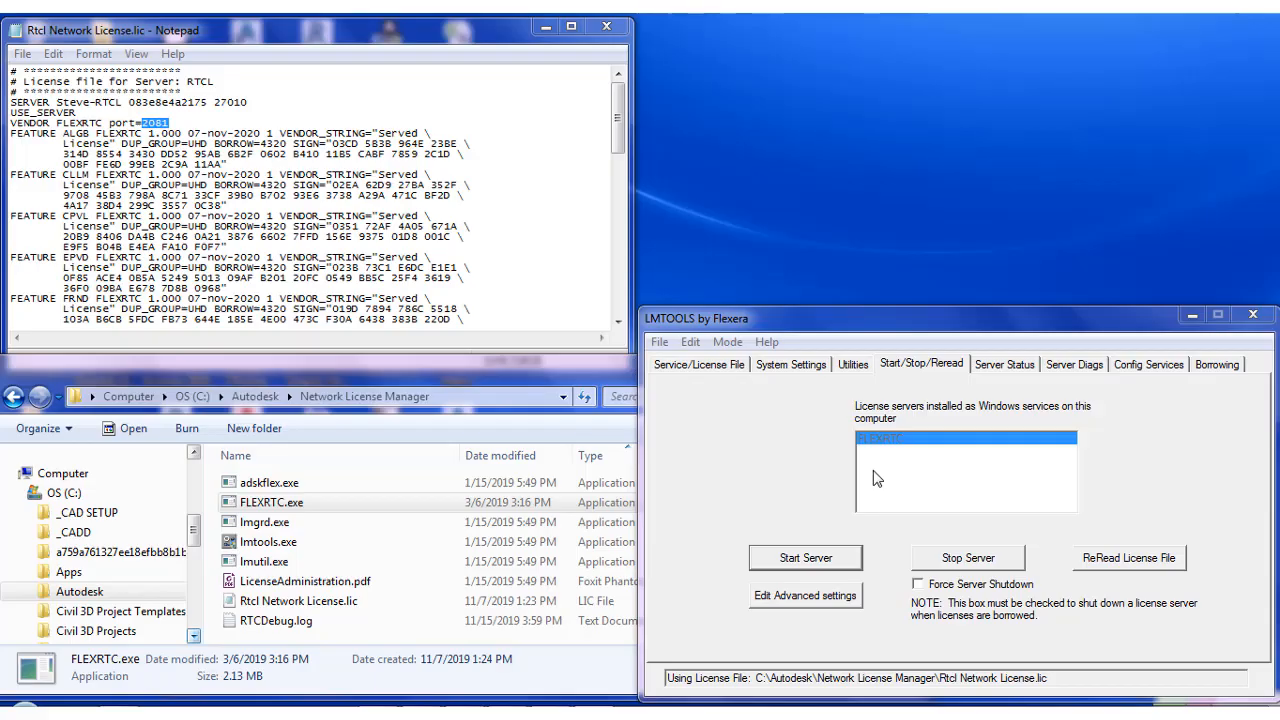
Review the FLEXRTC service's configuration and the installed license server on the start/stop page in LMTOOLS
{"action": "left_click", "coordinate": [514, 375]}
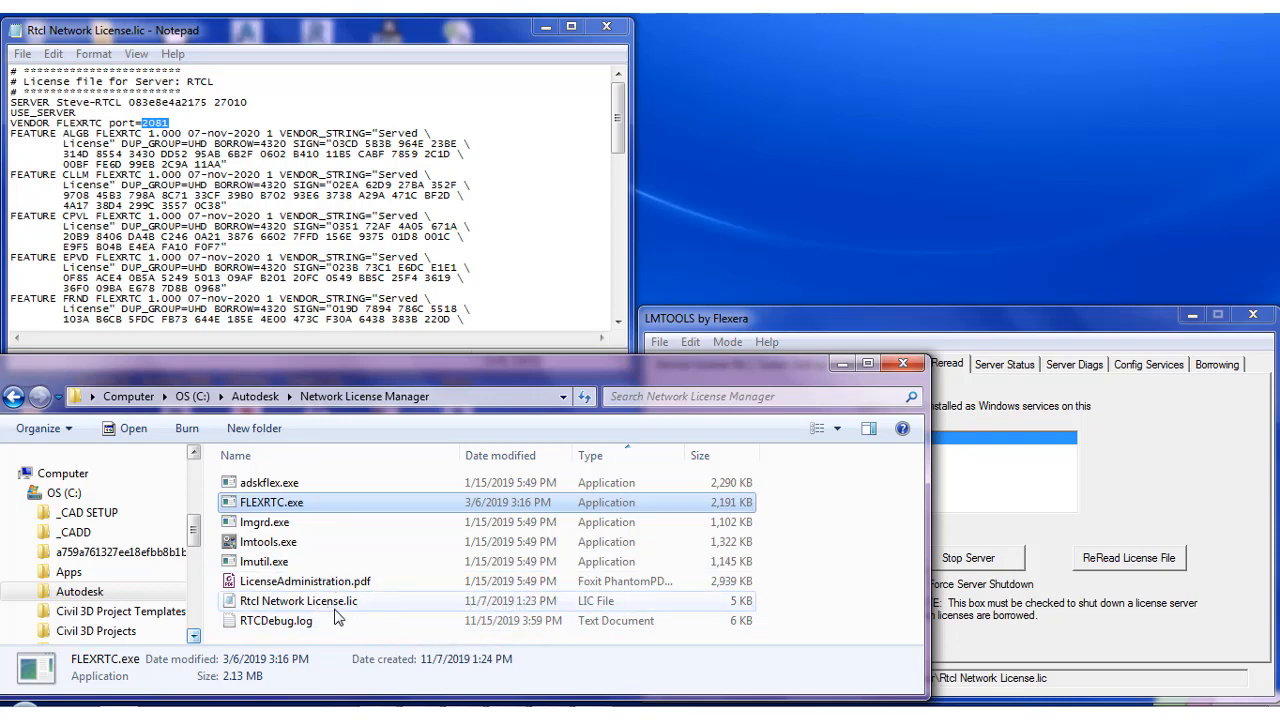
{"action": "left_click", "coordinate": [1184, 458]}
{"action": "left_click", "coordinate": [1160, 368]}
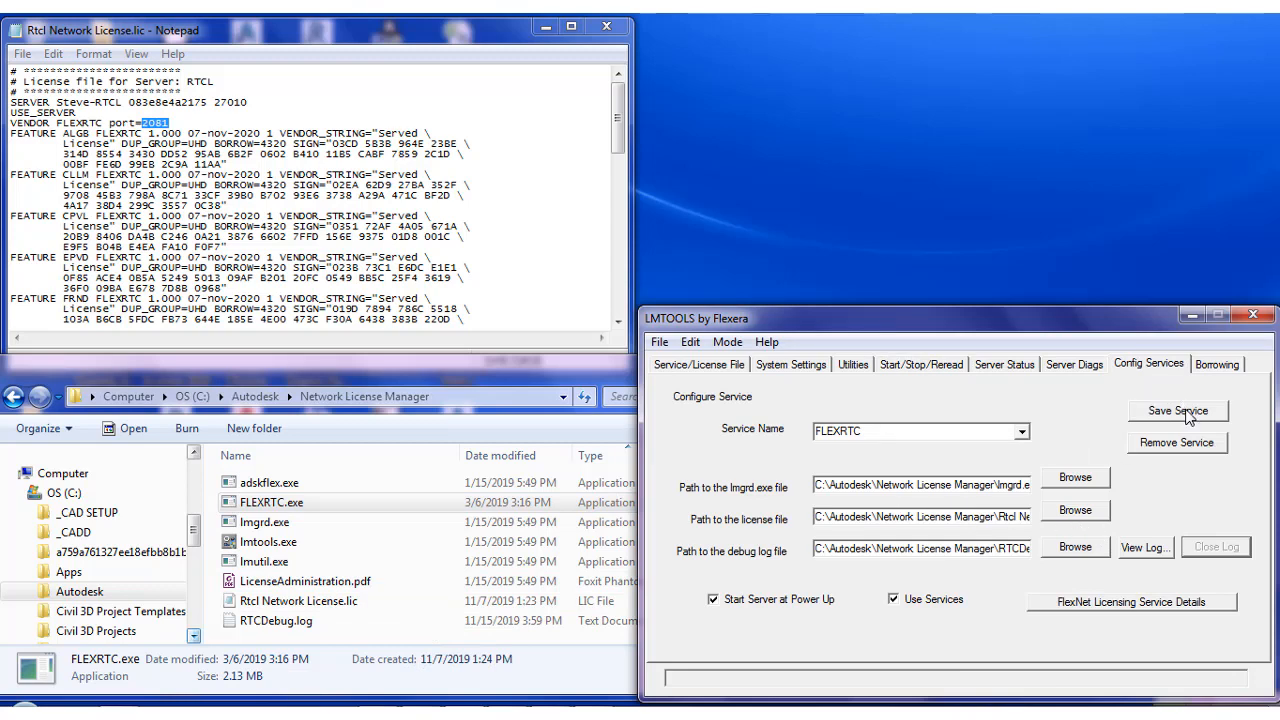
{"action": "left_click", "coordinate": [925, 360]}
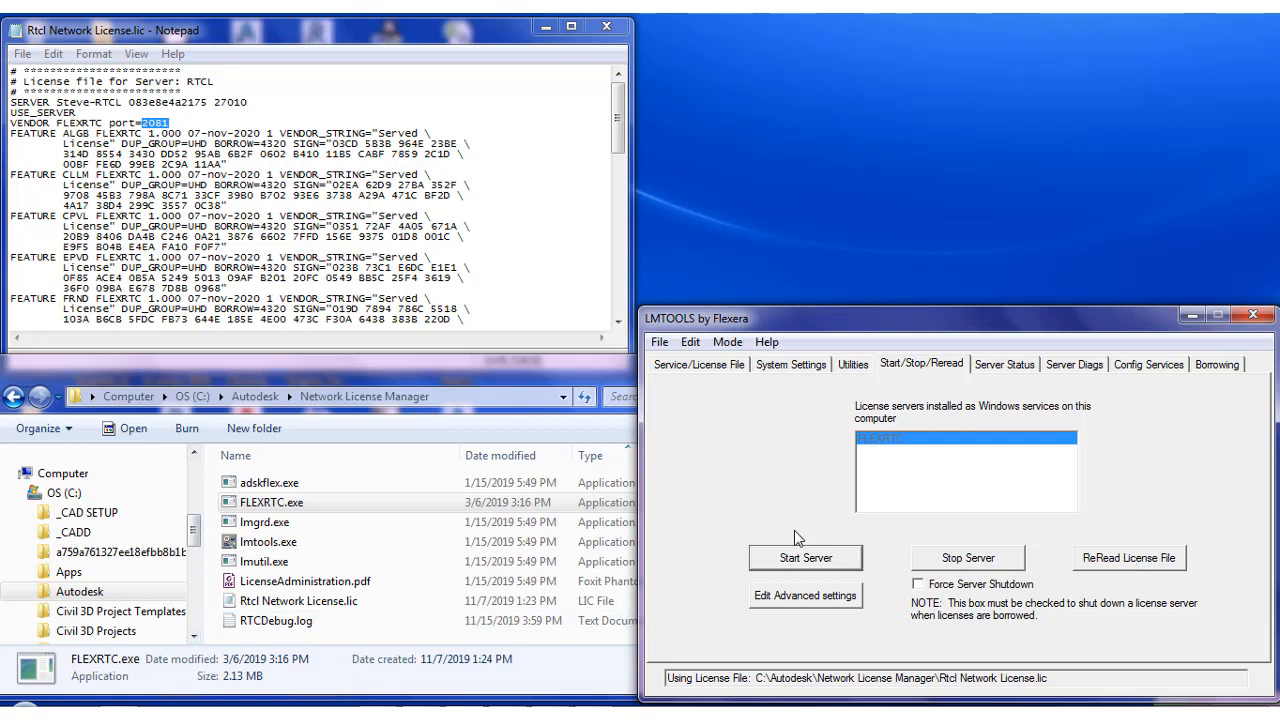
{"action": "left_click", "coordinate": [628, 714]}
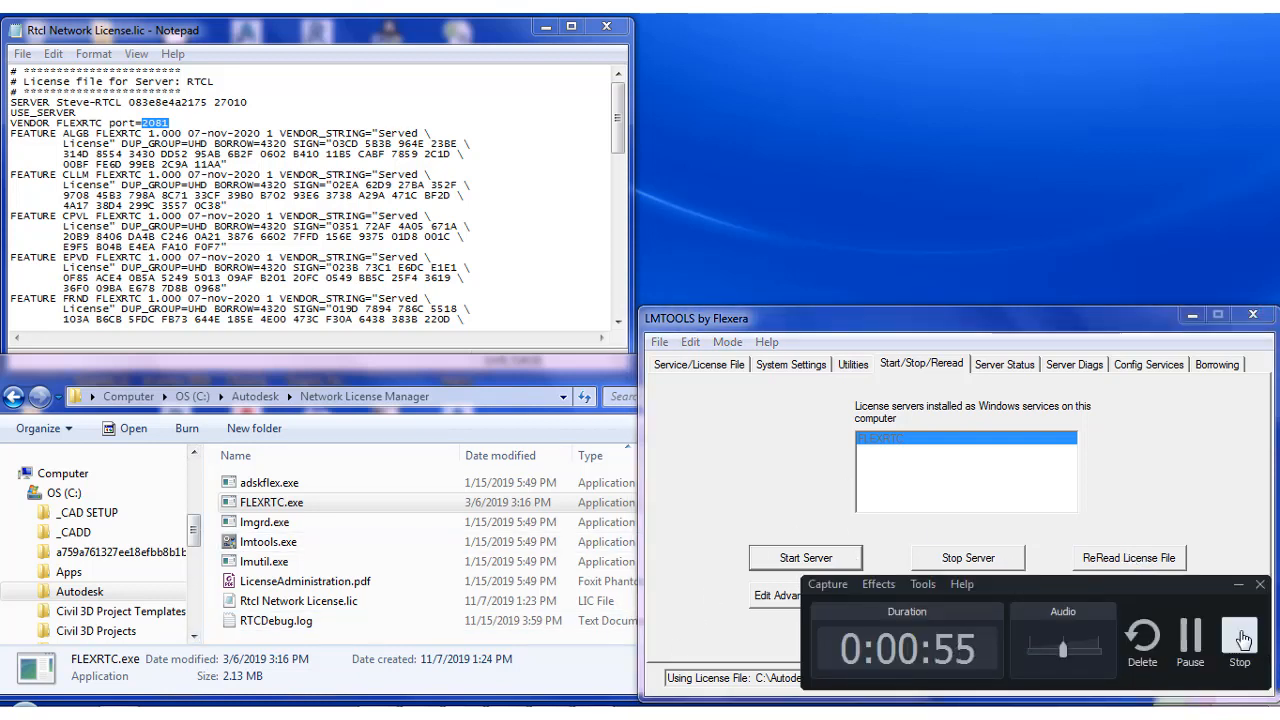